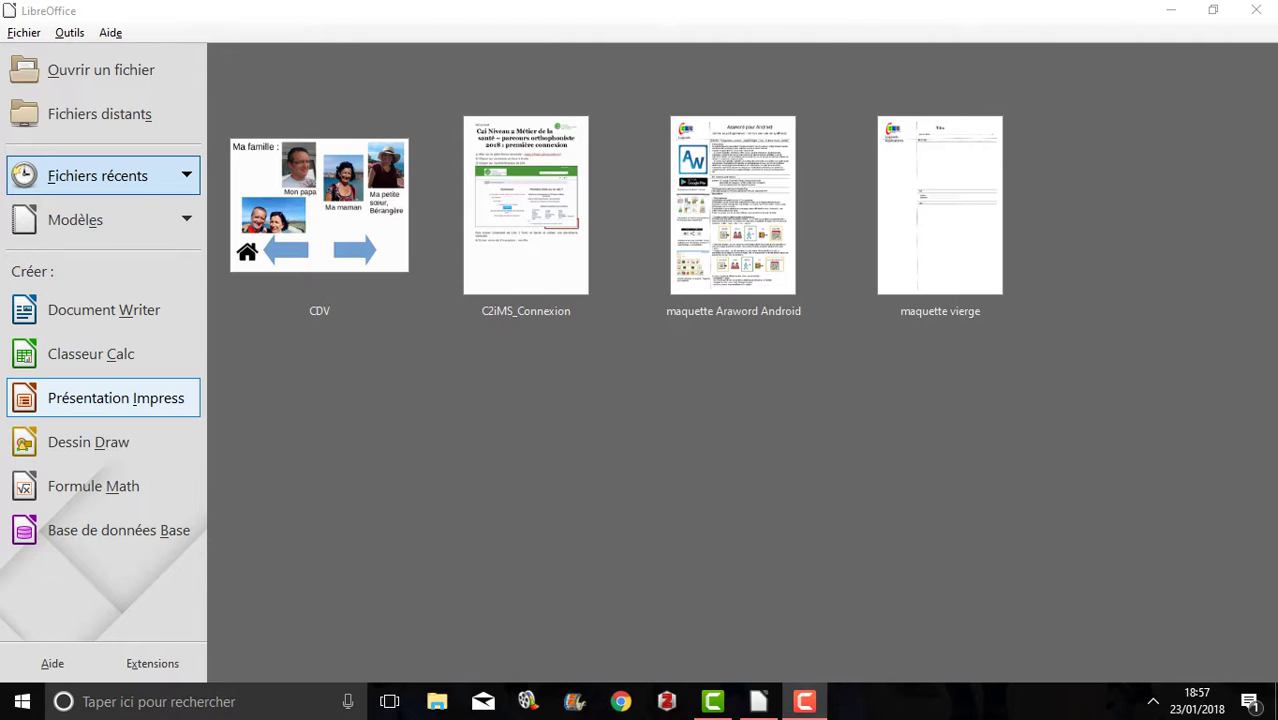
- Create a new blank Impress presentation without using a template
click(115, 398)
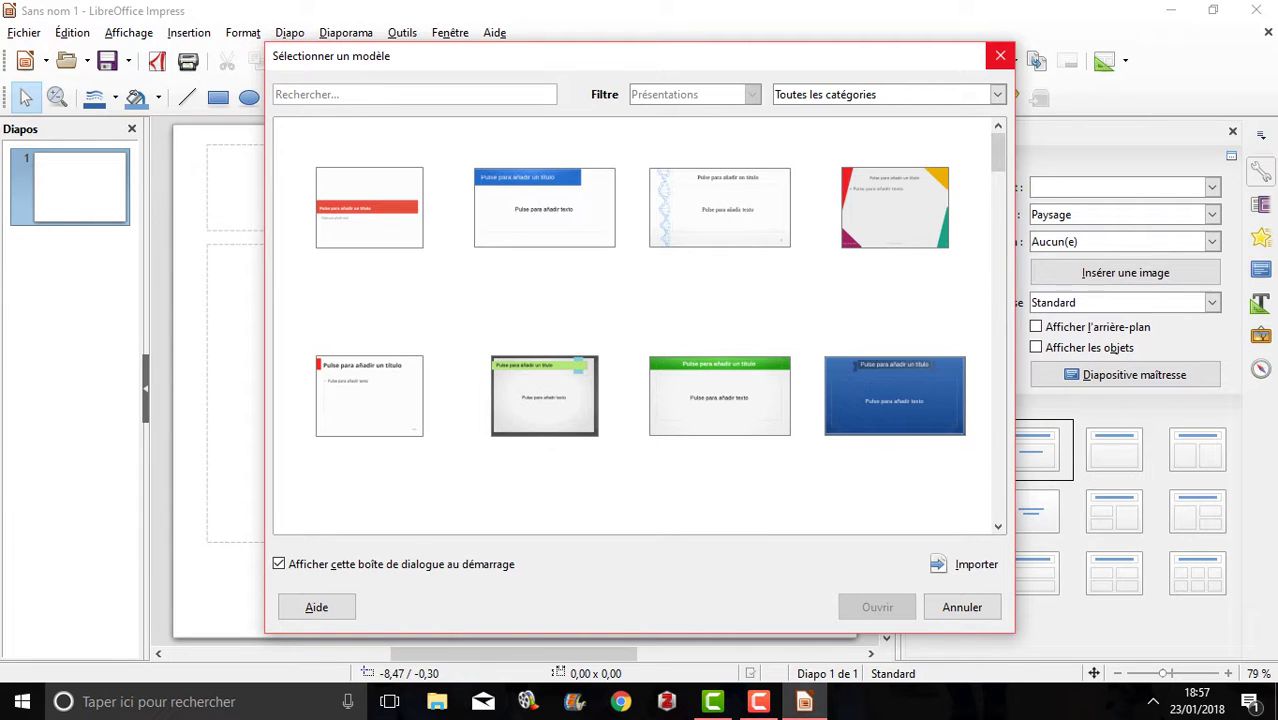
click(1000, 55)
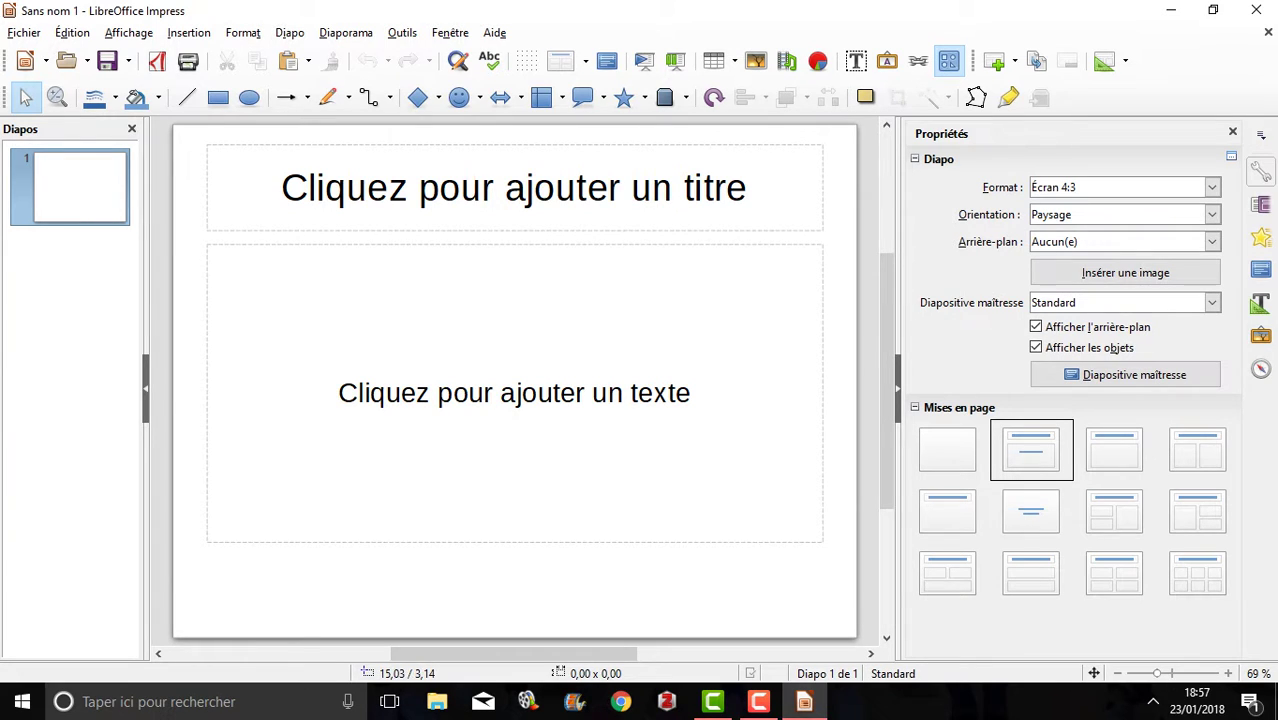
- Title the first slide SOMMAIRE and delete its empty text placeholder
click(517, 202)
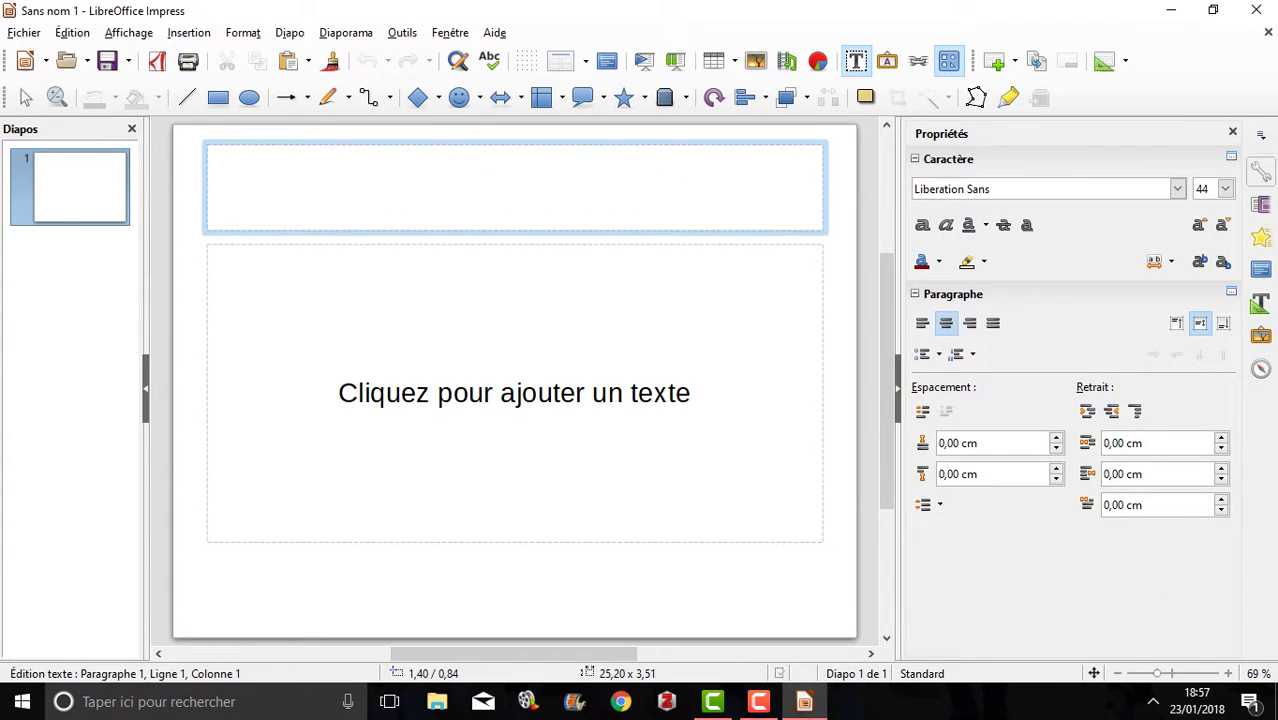
text(SOMMAIRE)
key(BackSpace)
text(AIRE)
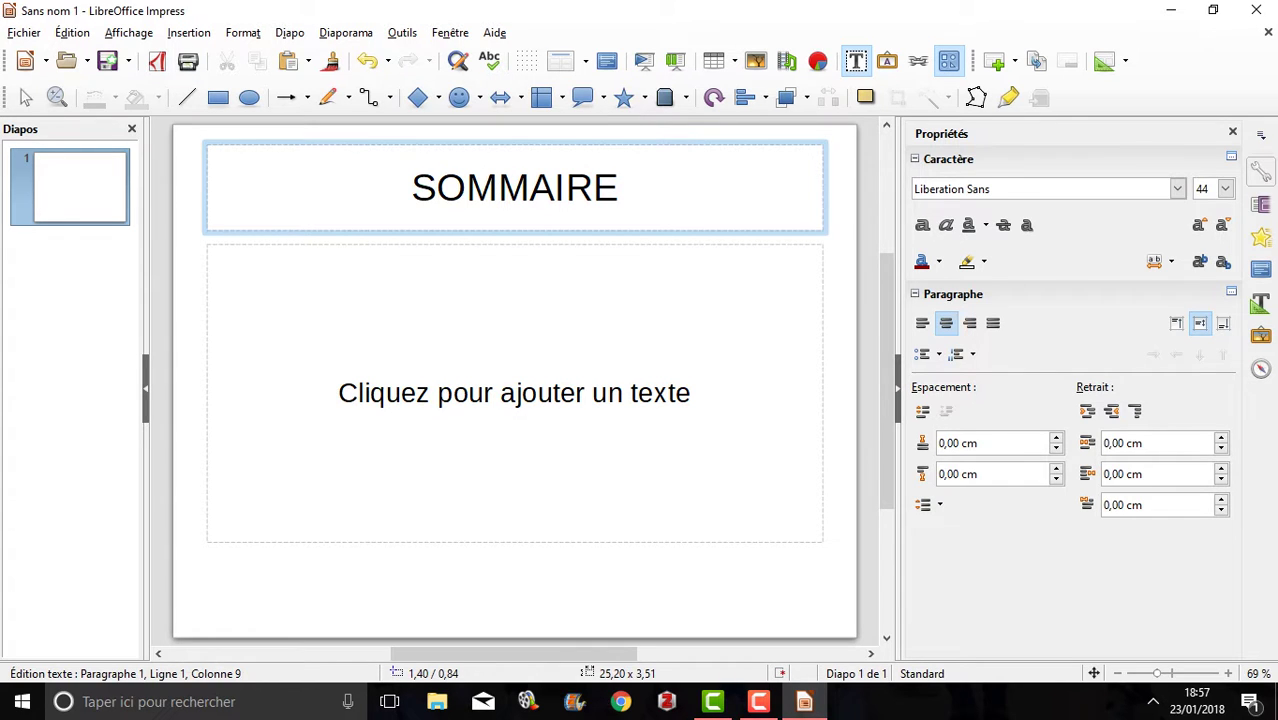
click(543, 237)
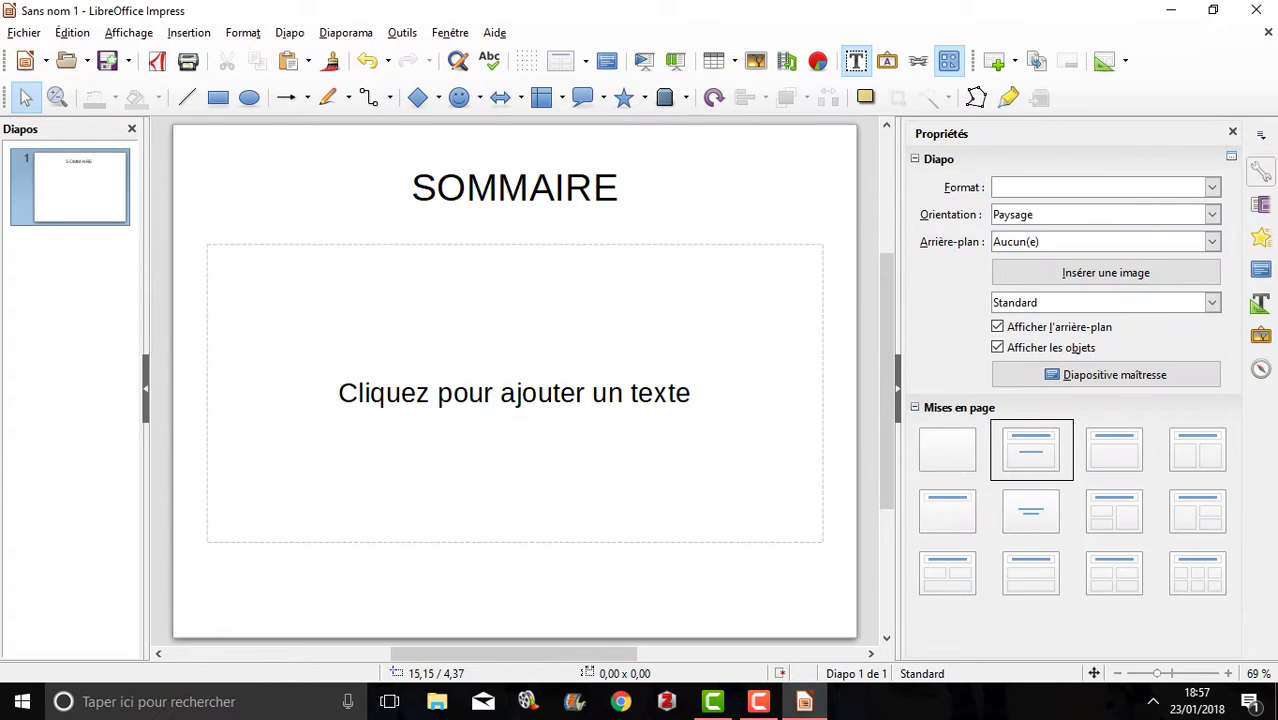
click(537, 244)
key(Delete)
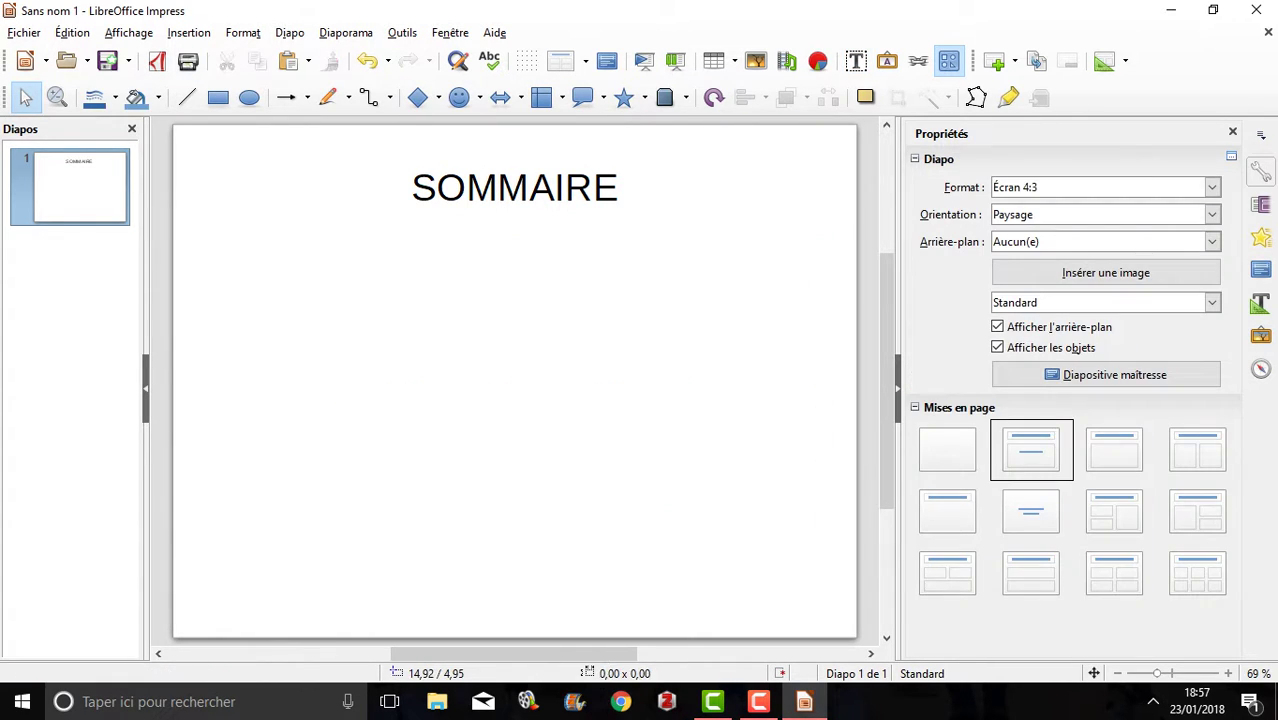
- Add a second slide and delete its title and text placeholders so it is blank
click(290, 33)
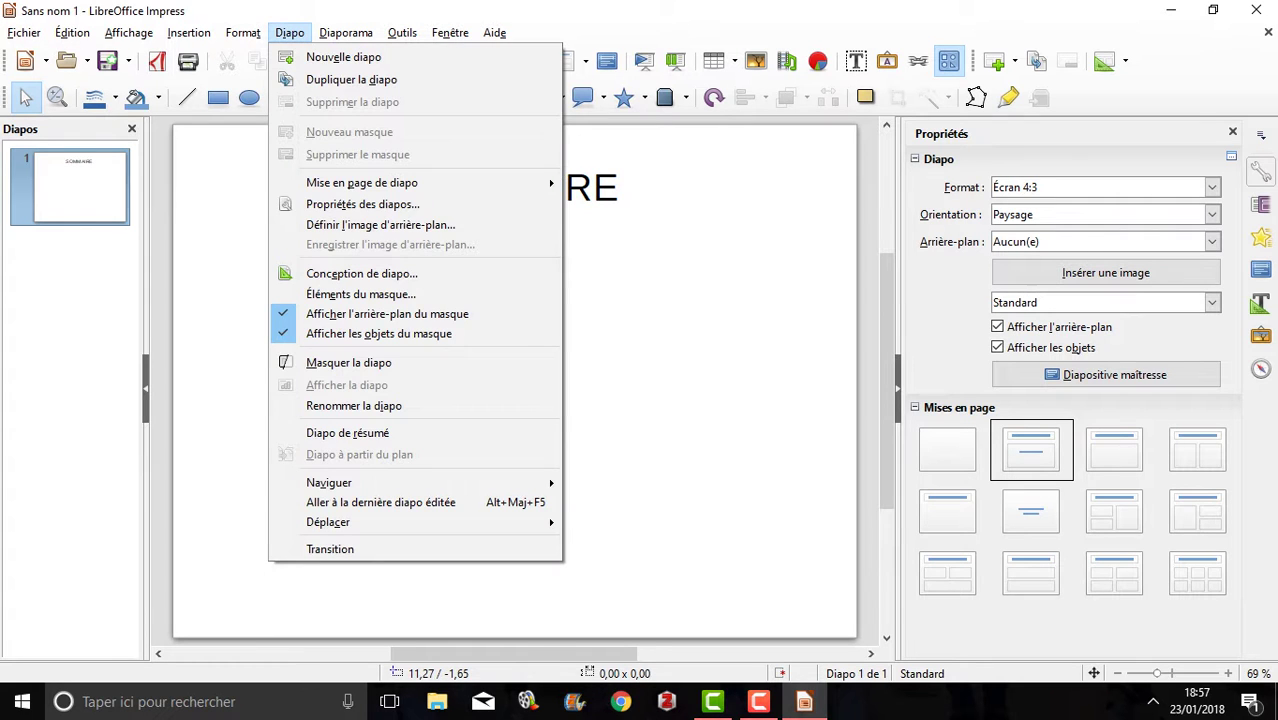
click(335, 57)
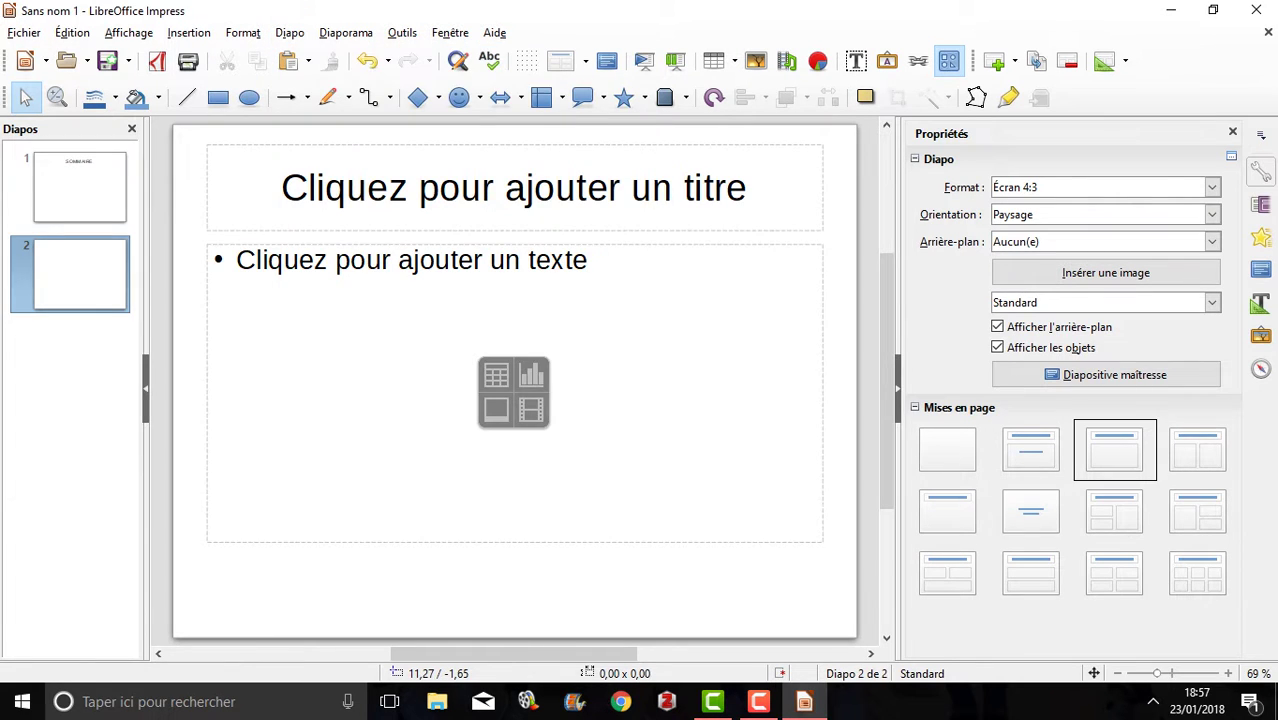
click(208, 145)
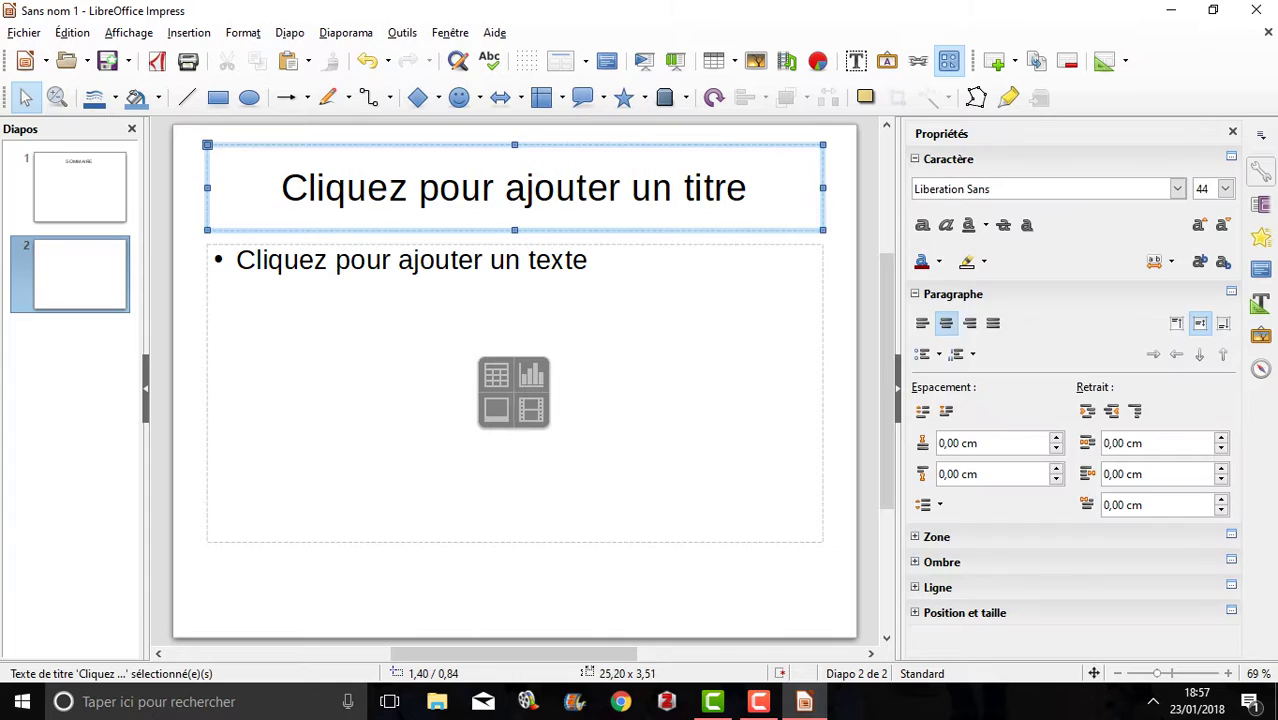
key(Delete)
click(285, 246)
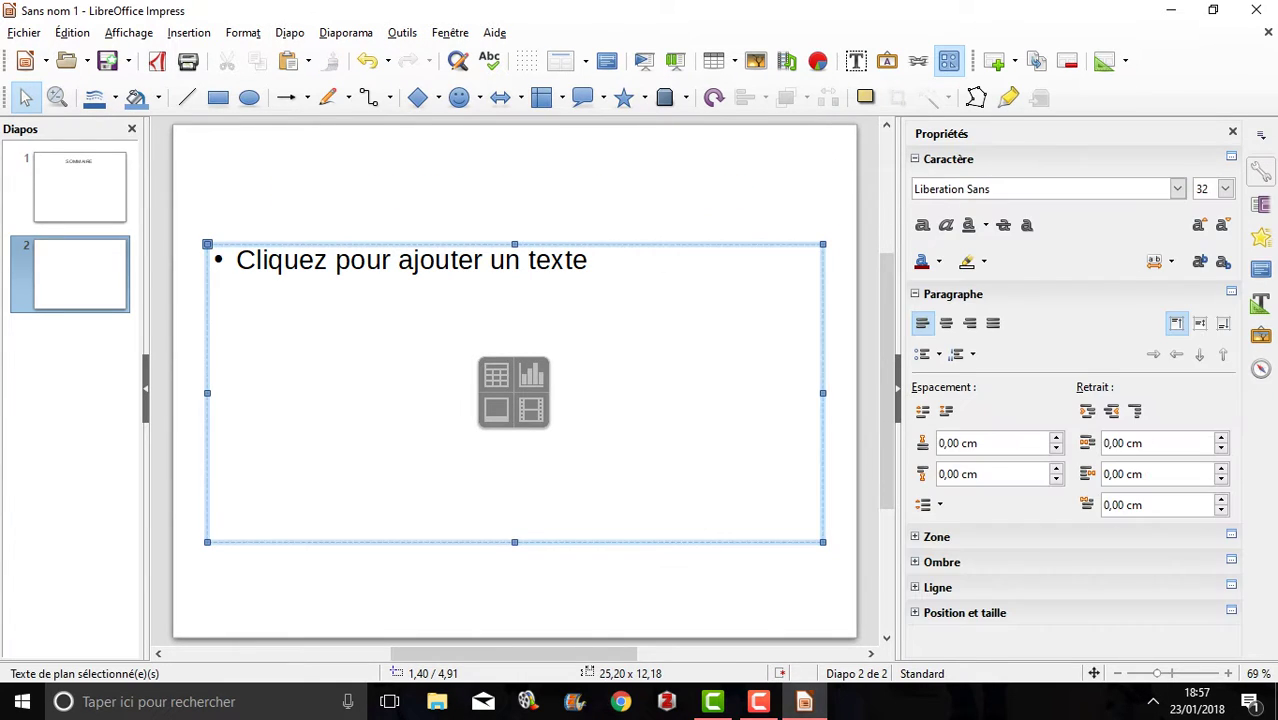
key(Delete)
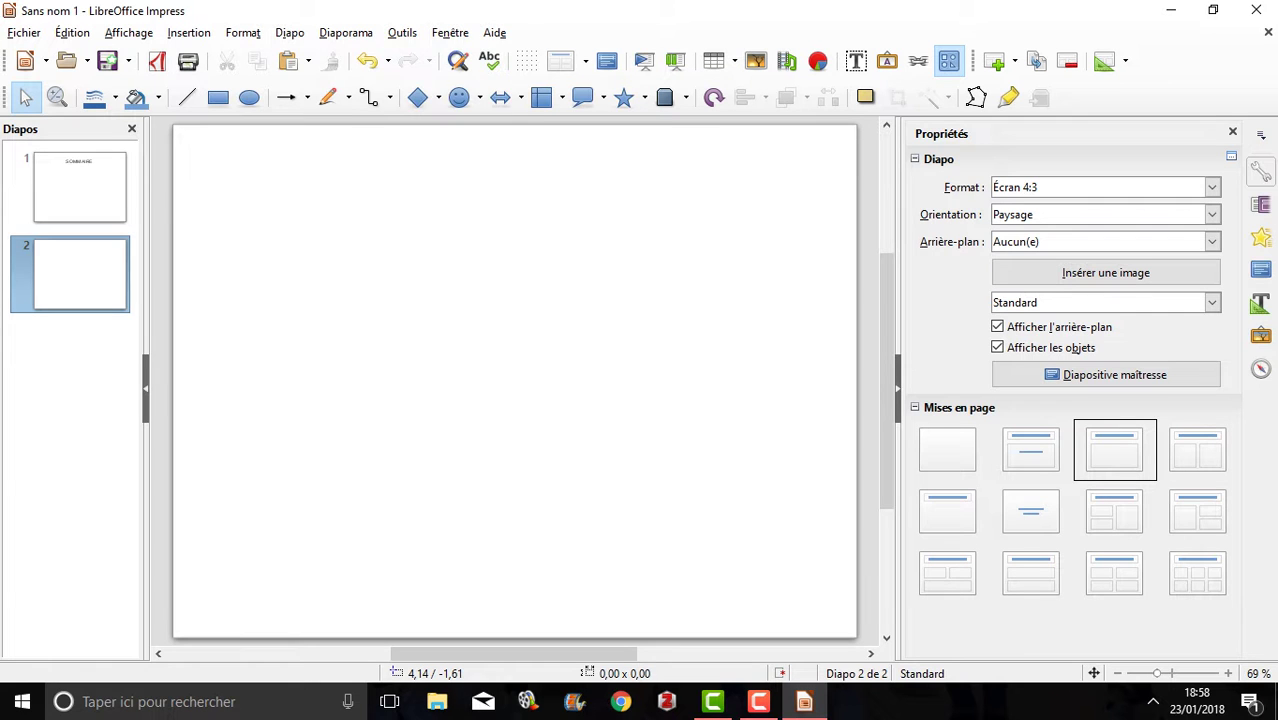
- Disable "Transition par clic sur l'arrière-plan" in the slide show settings
click(346, 33)
key(Down)
key(Down)
key(Down)
key(Down)
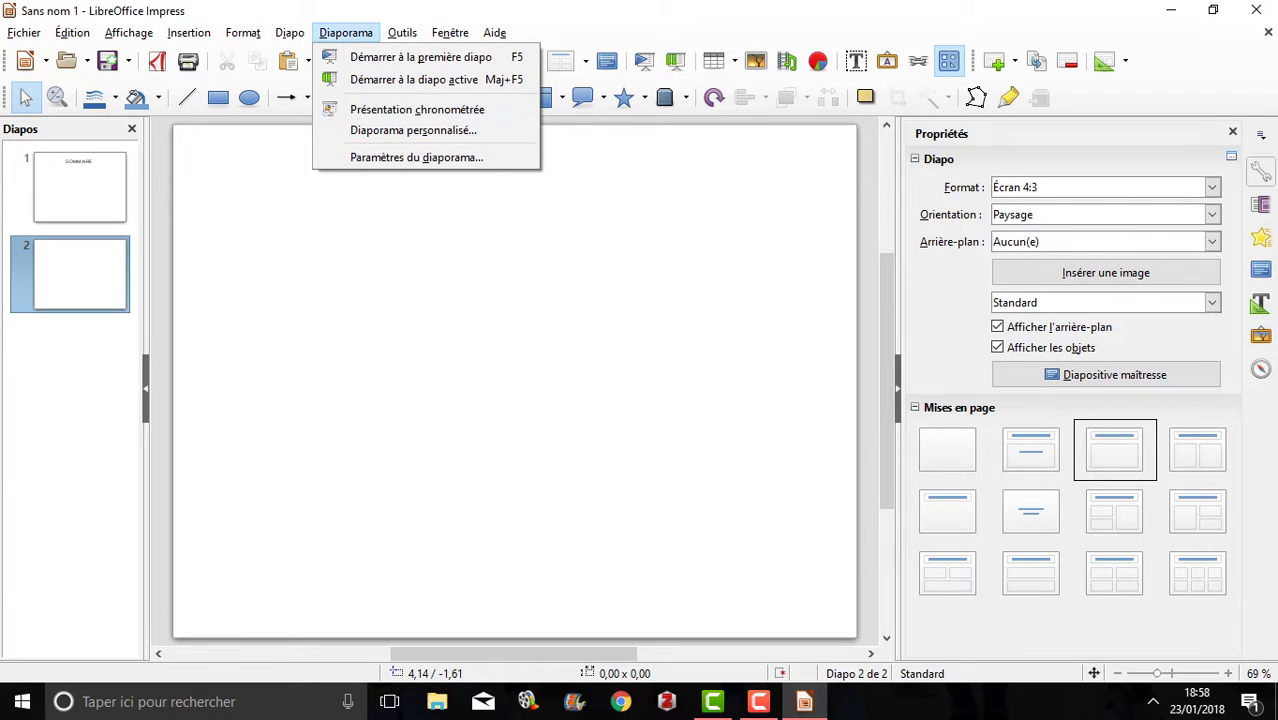
key(Return)
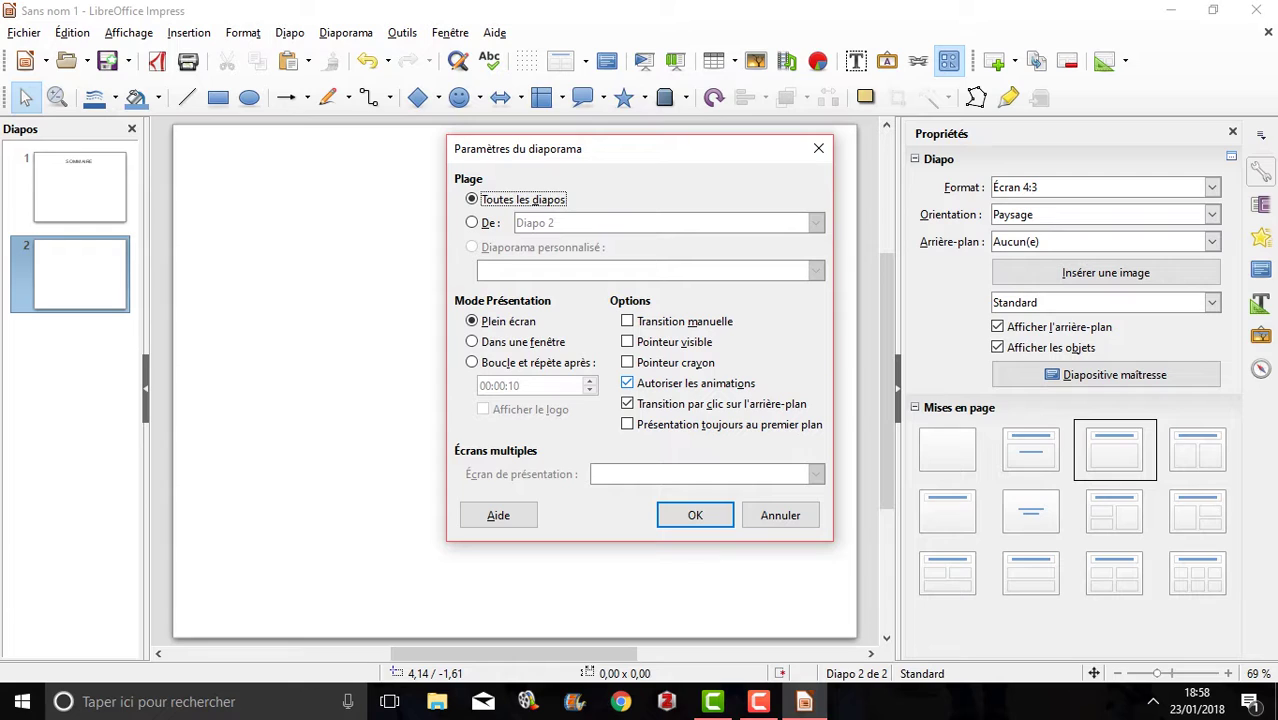
click(627, 404)
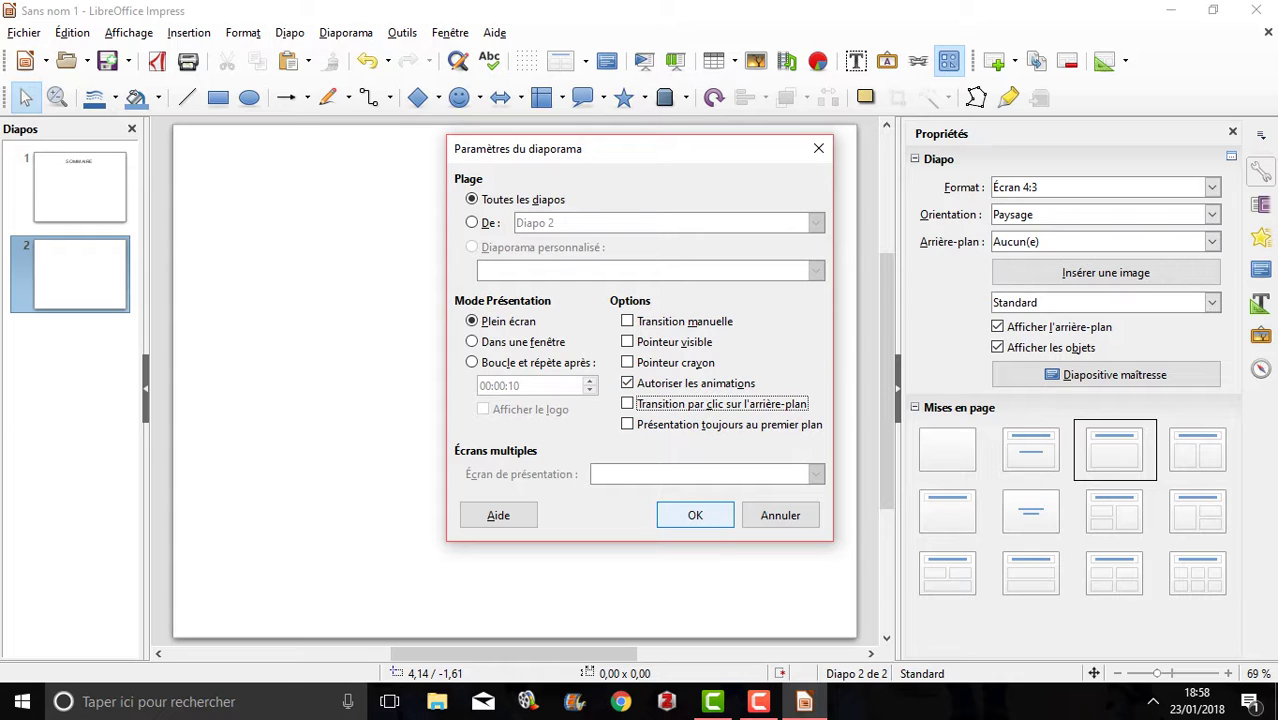
click(695, 515)
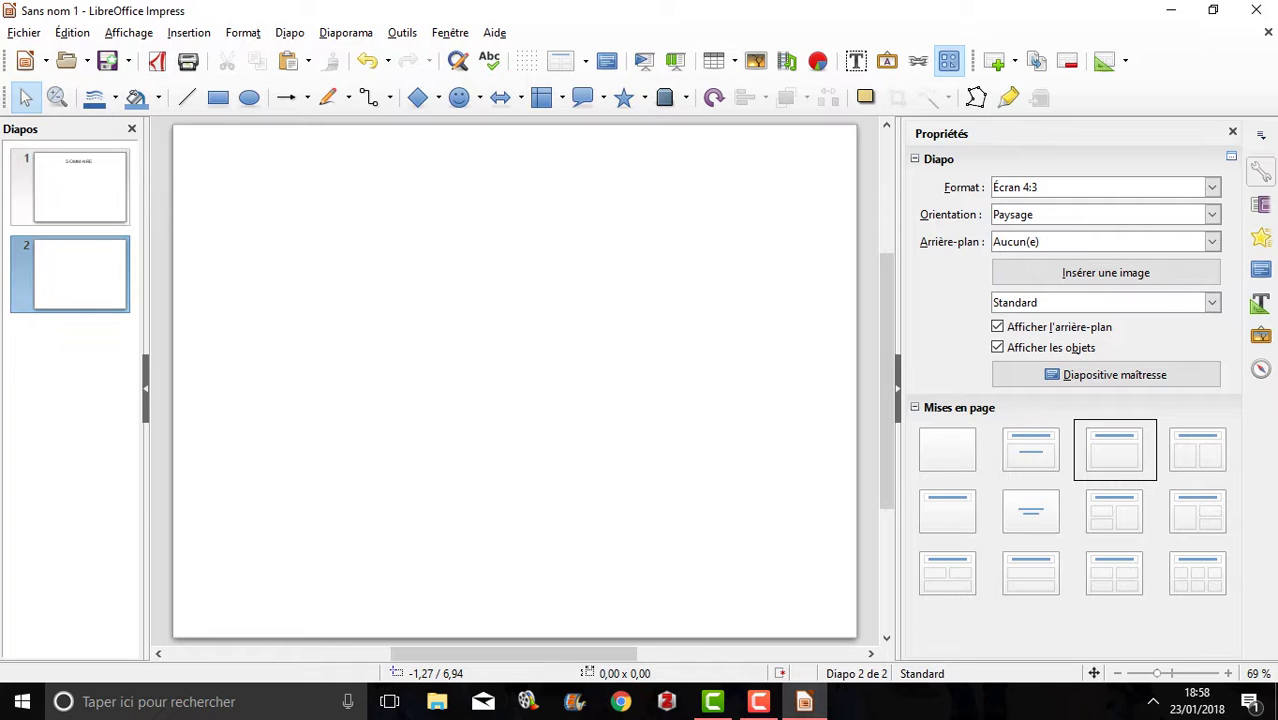
- Draw a right-pointing block arrow about 7 × 4.2 cm near the SOMMAIRE slide's lower edge and shift it slightly right
click(75, 205)
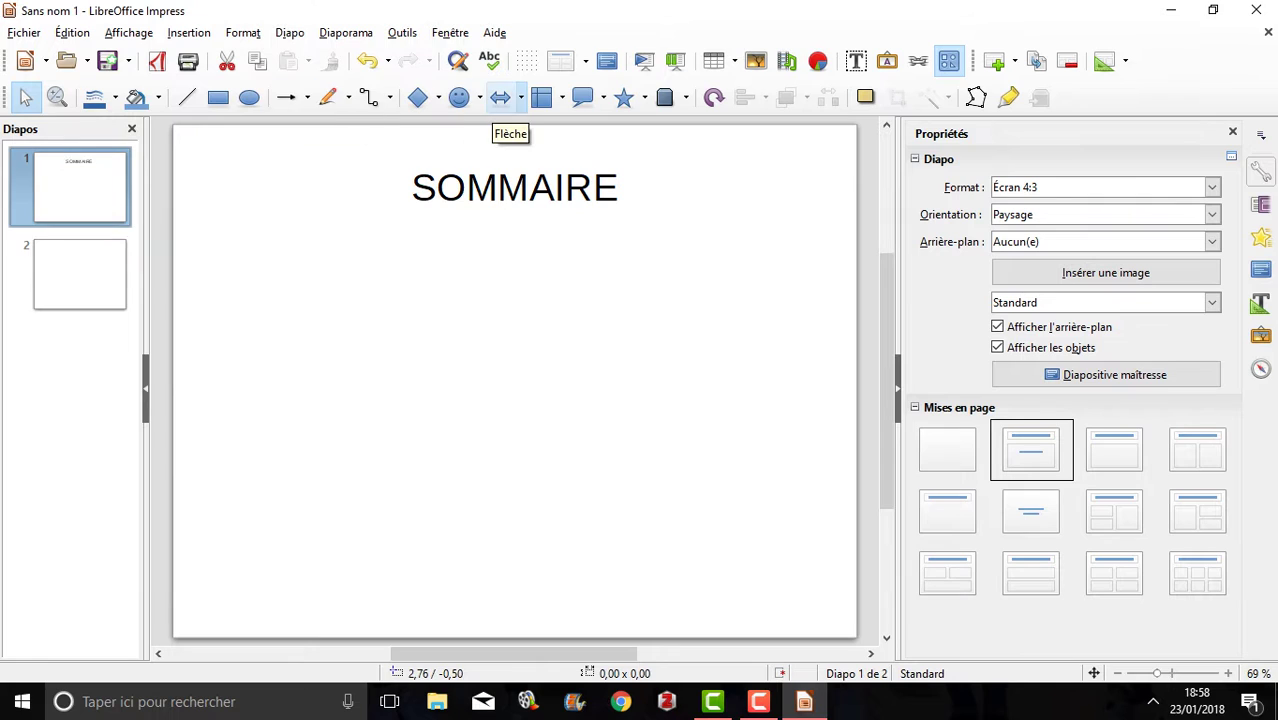
click(521, 97)
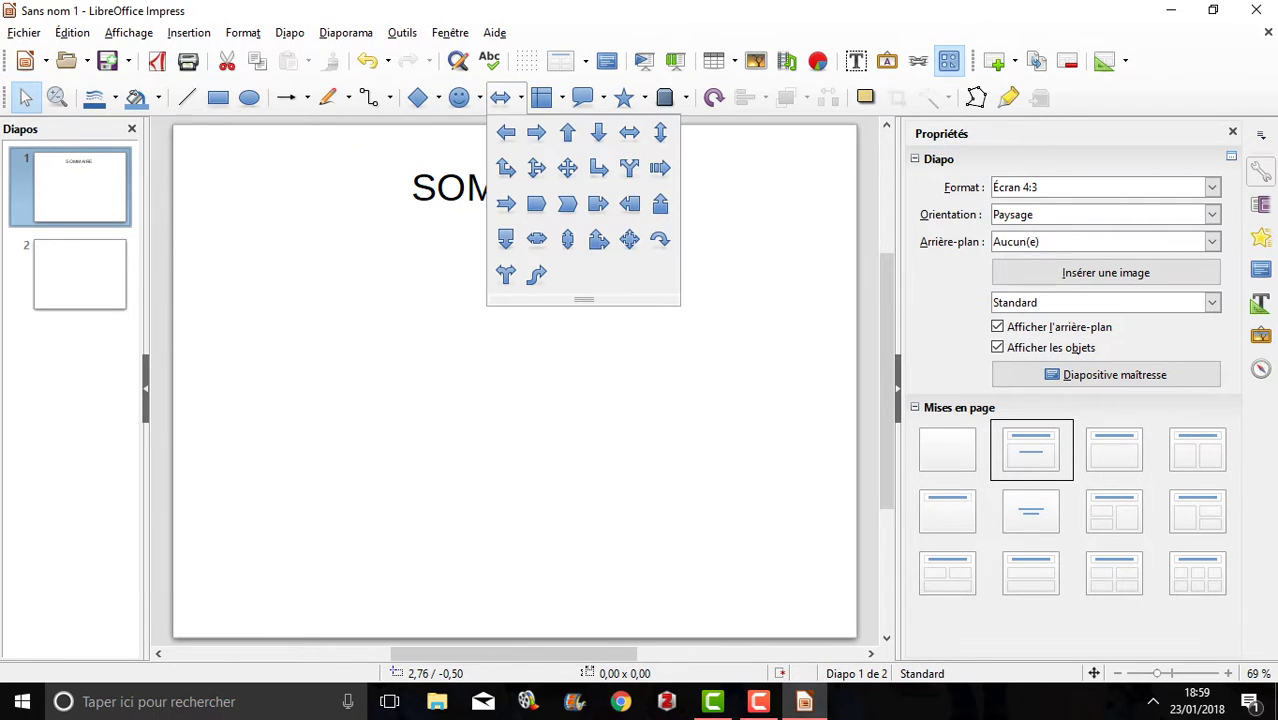
click(536, 132)
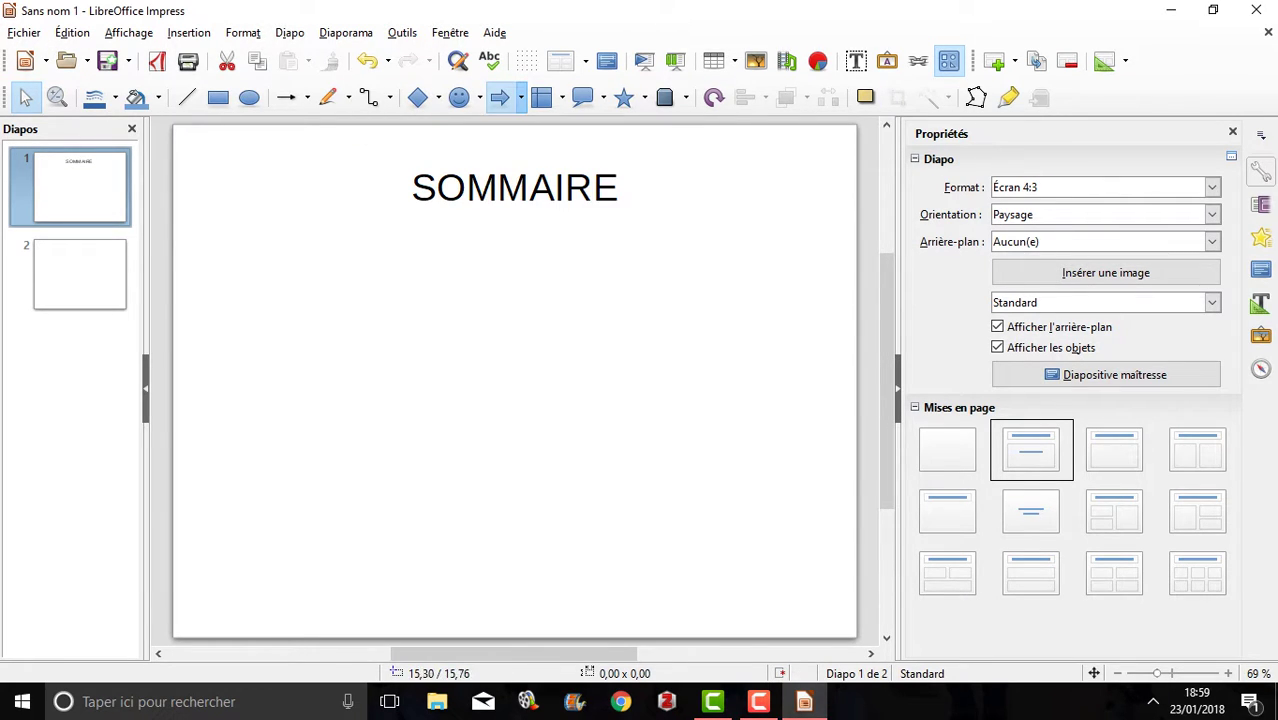
drag(543, 510, 716, 613)
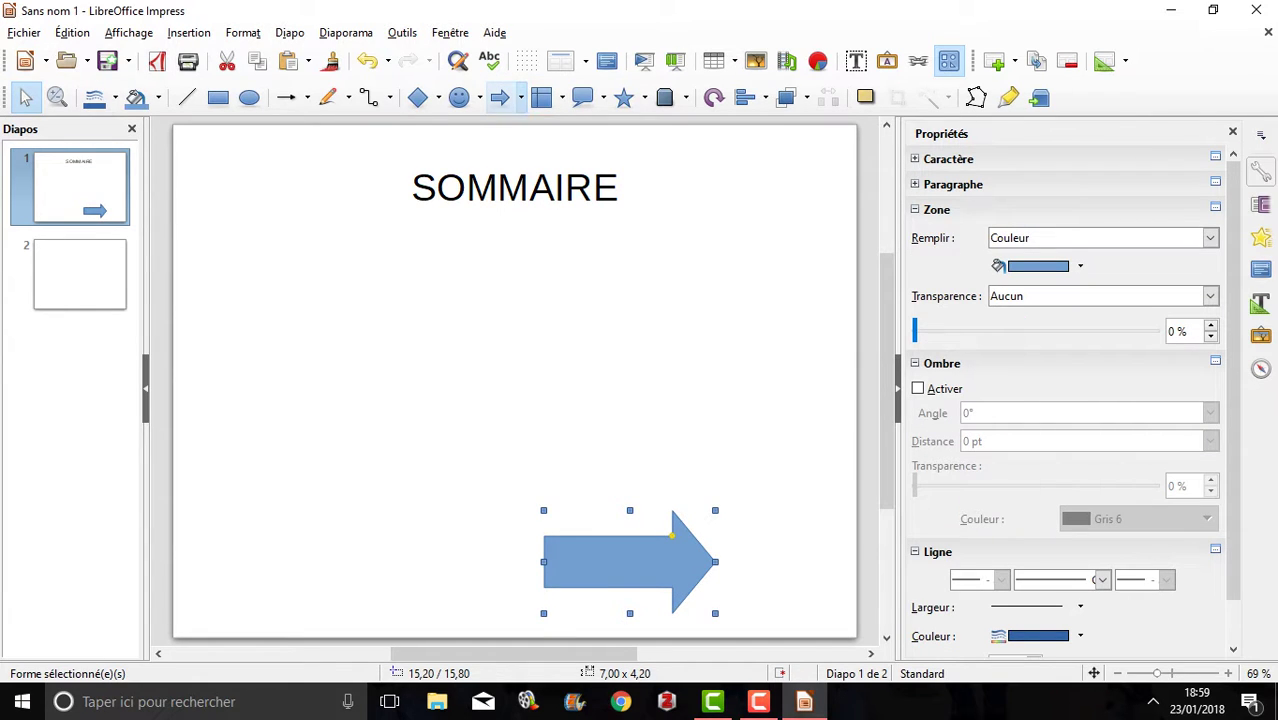
click(520, 97)
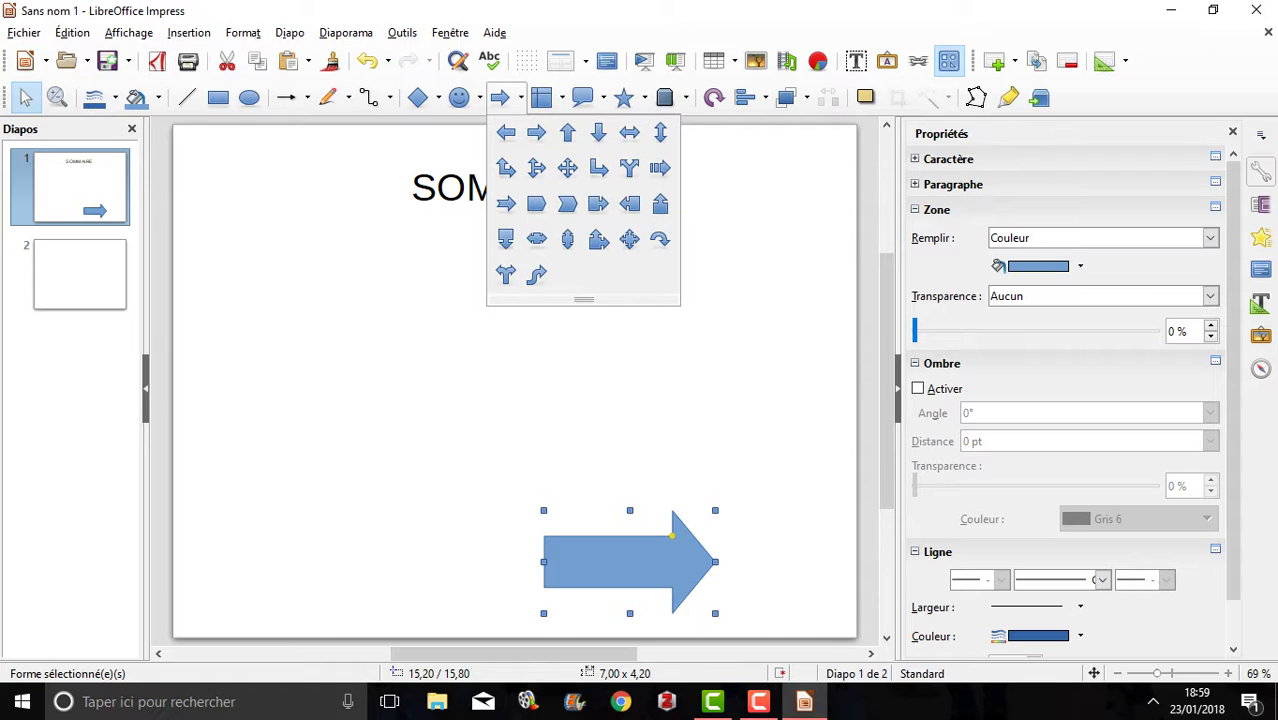
key(Escape)
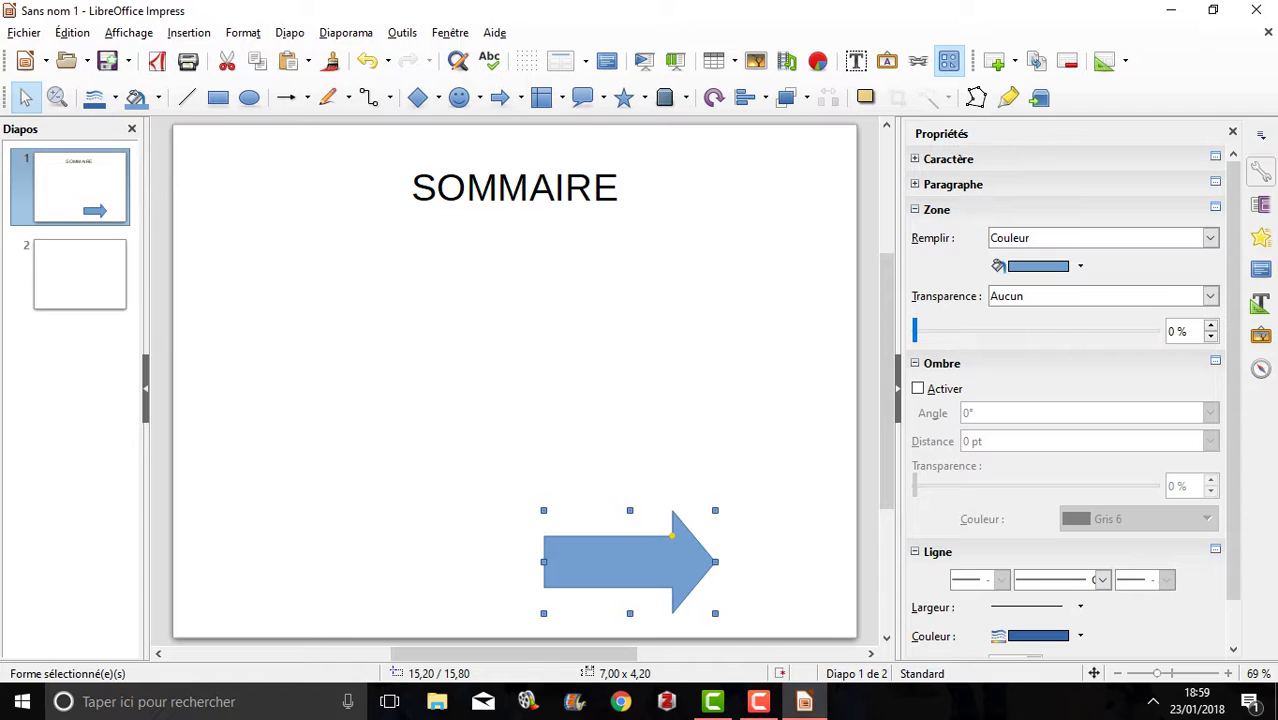
drag(630, 562, 659, 562)
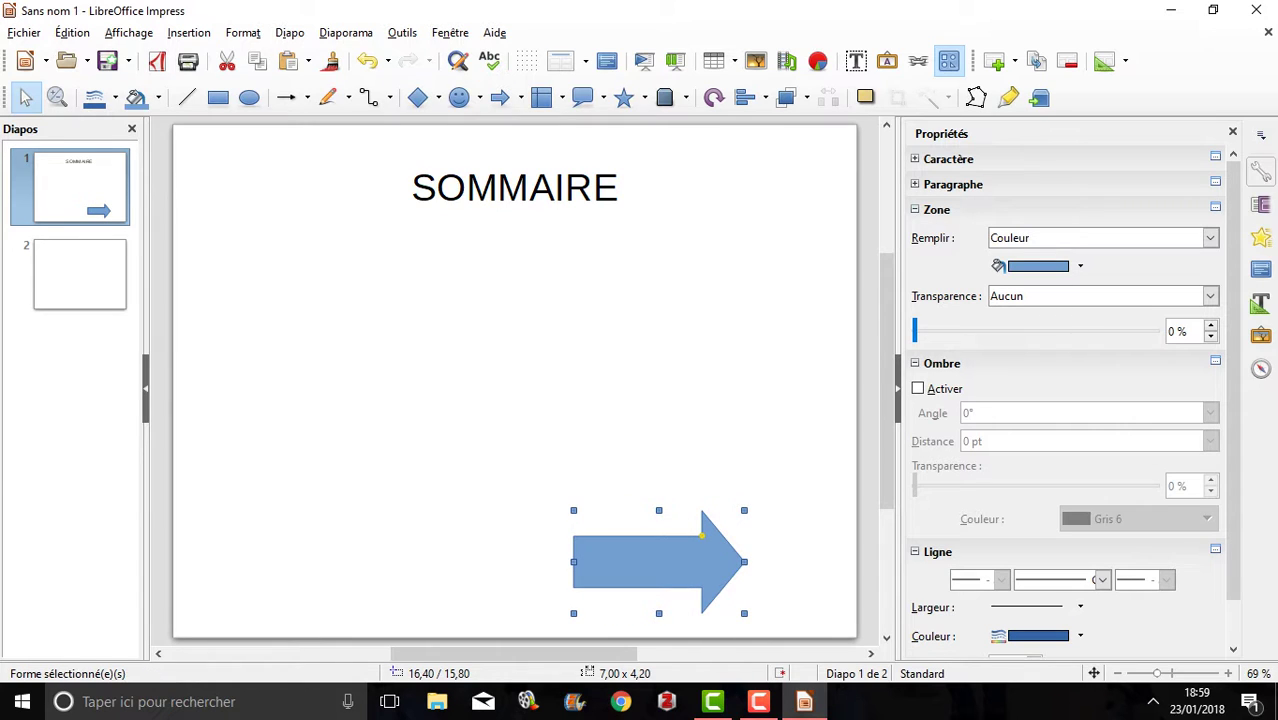
- Set the right-pointing arrow's mouse-click interaction to "Aller à la diapo suivante"
right_click(689, 555)
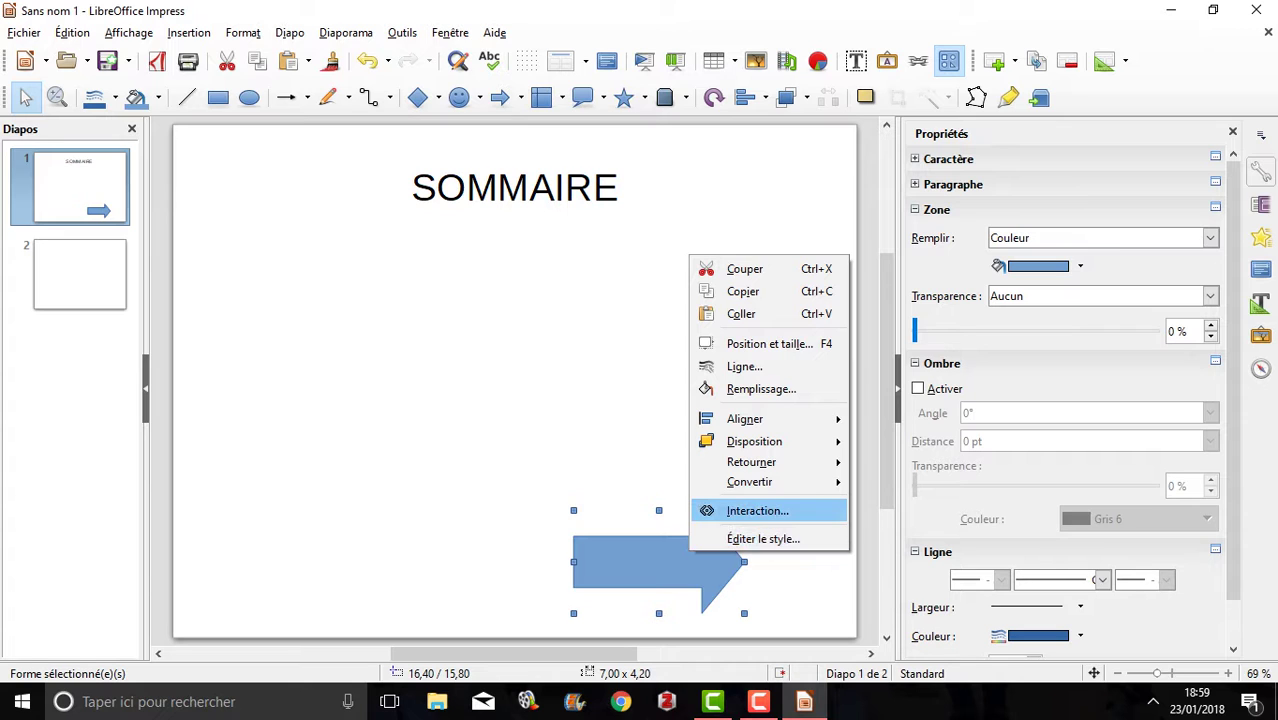
click(757, 510)
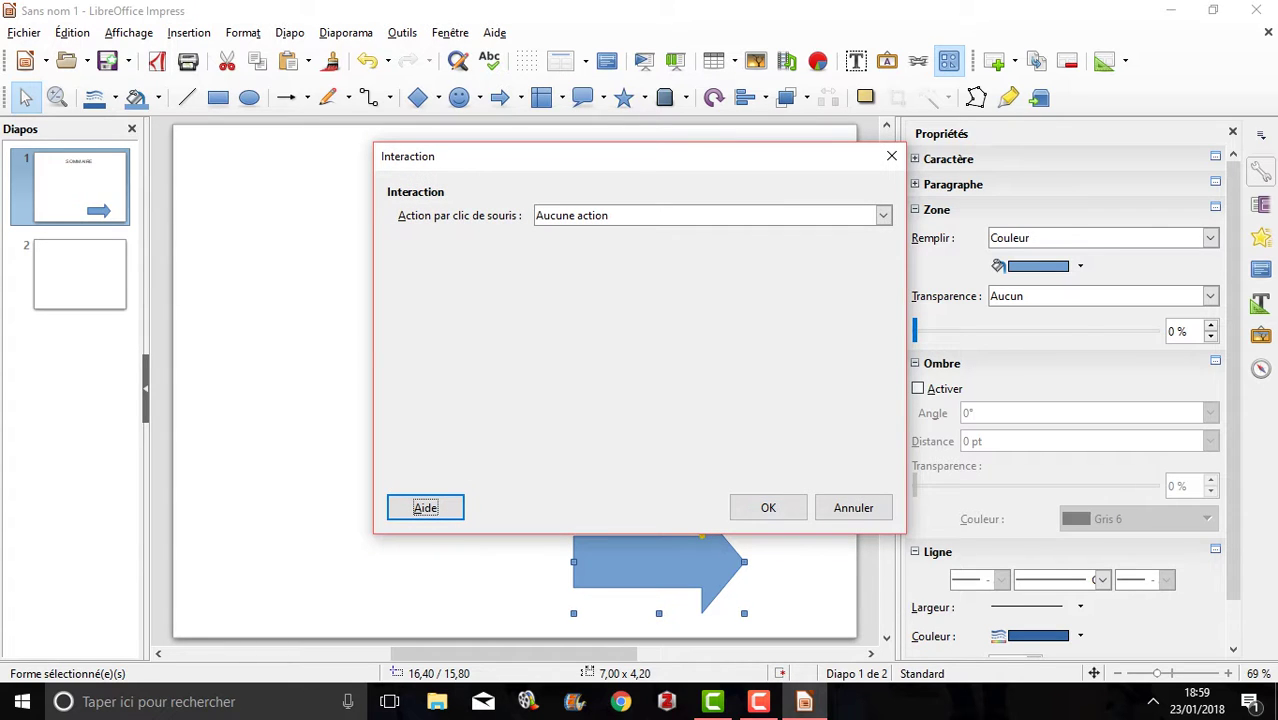
click(883, 216)
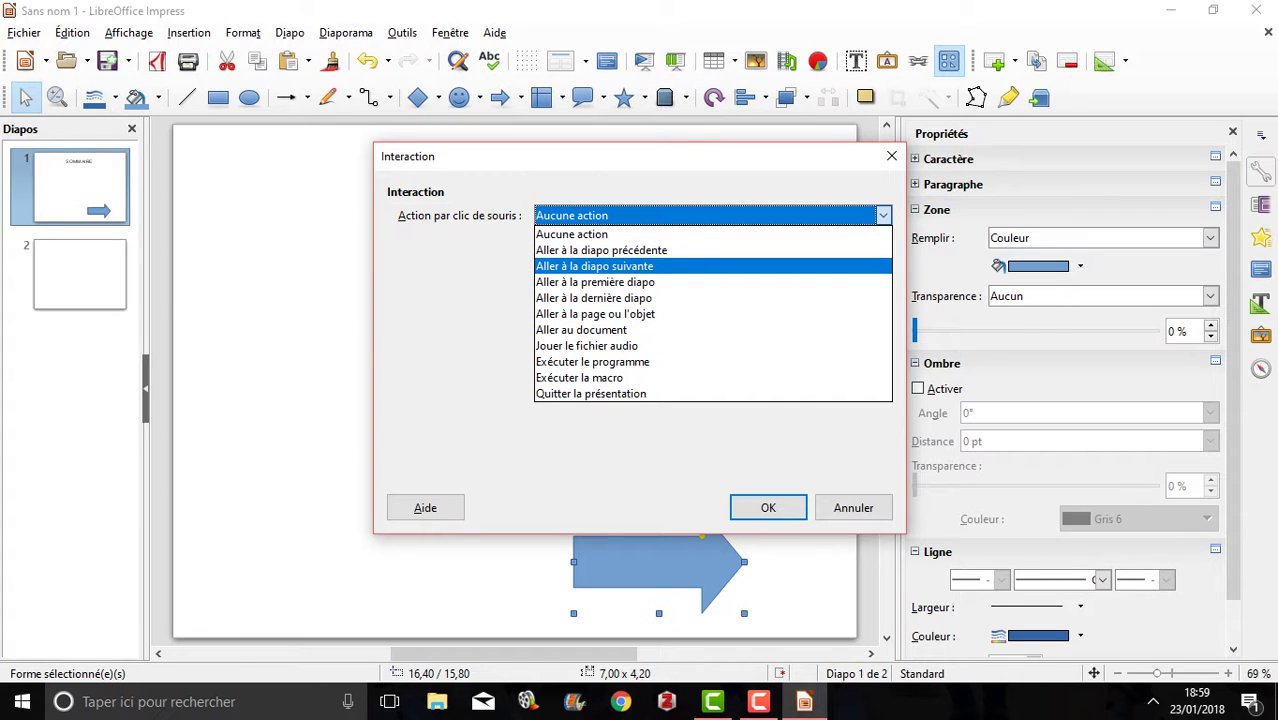
click(594, 266)
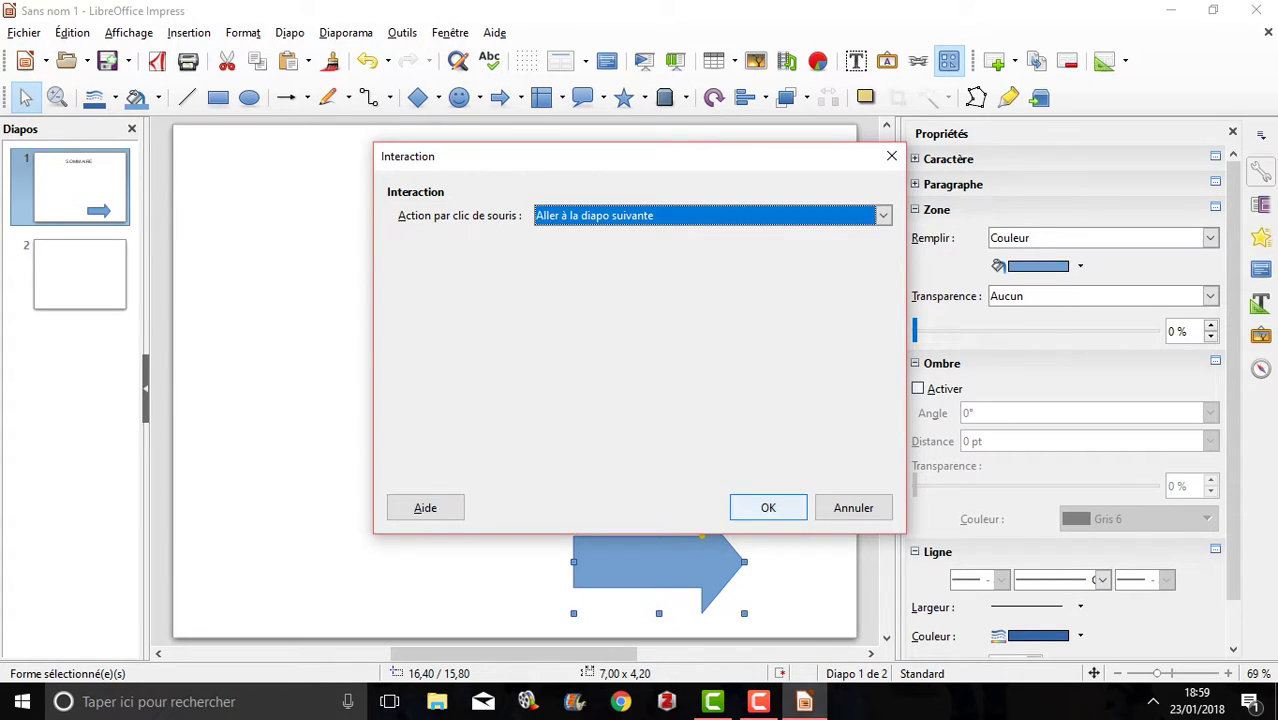
key(Return)
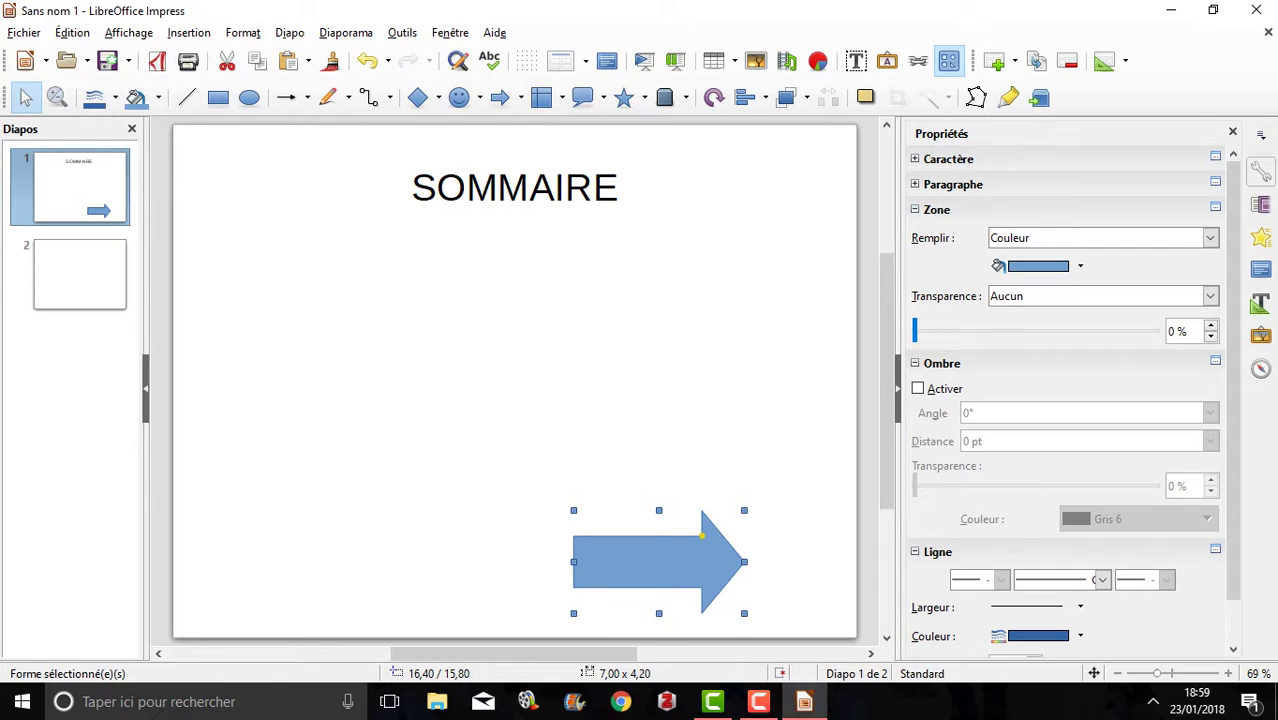
- Draw a left-pointing block arrow about 7.2 × 4.2 cm to the left of the first arrow and level with it
key(Escape)
click(520, 97)
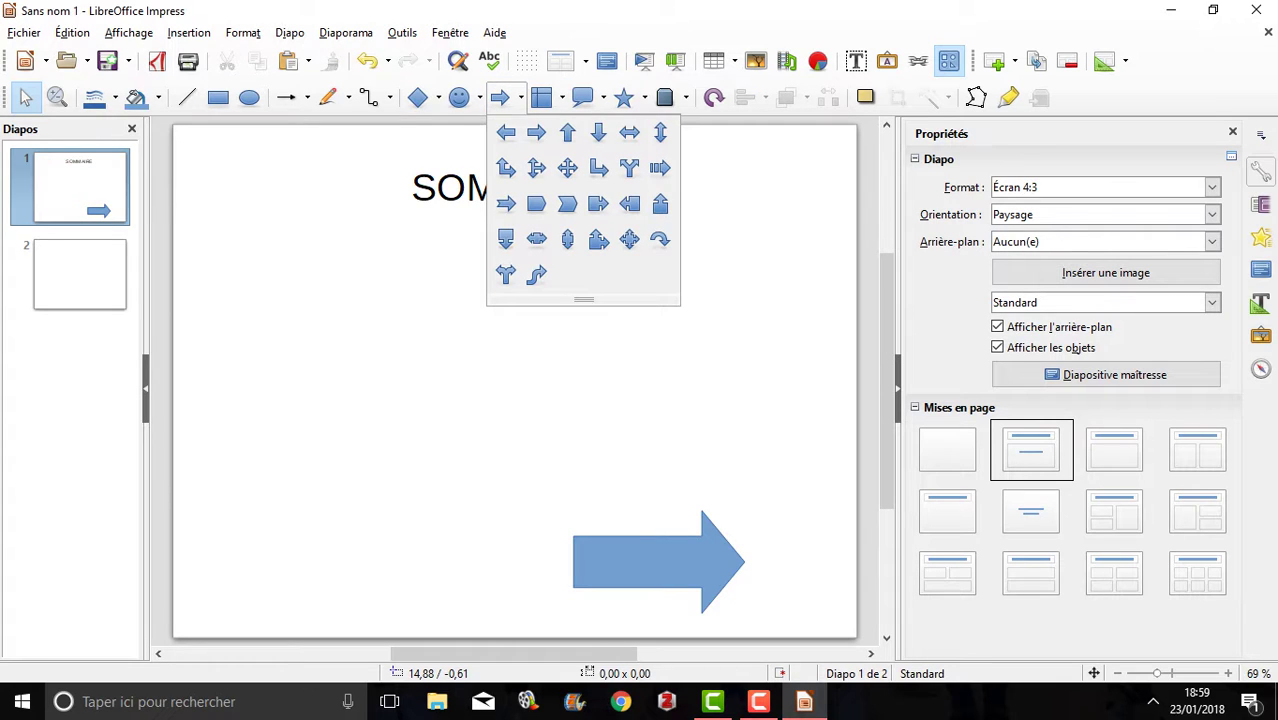
click(506, 132)
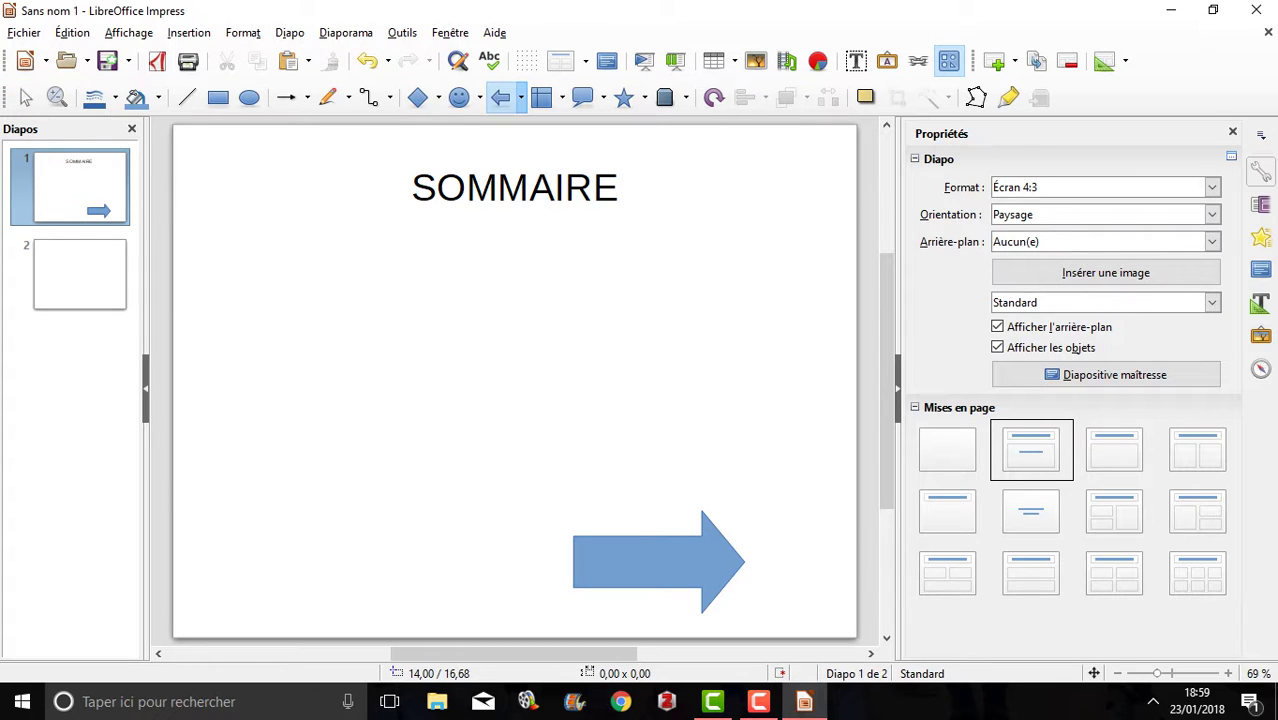
mouse_move(516, 535)
mouse_down()
mouse_move(455, 618)
mouse_move(342, 614)
mouse_move(339, 638)
mouse_up()
drag(430, 575, 430, 550)
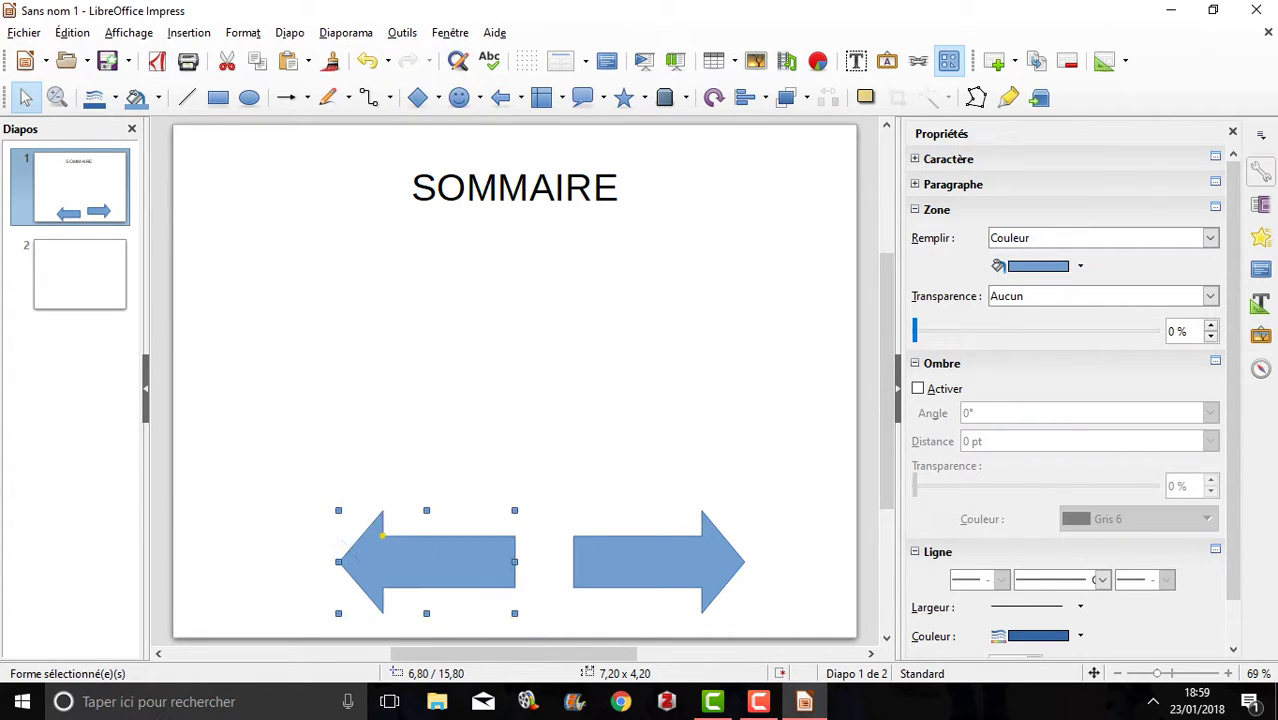
- Set the left-pointing arrow's mouse-click interaction to "Aller à la diapo précédente" and deselect the arrow
right_click(414, 573)
click(414, 573)
right_click(410, 574)
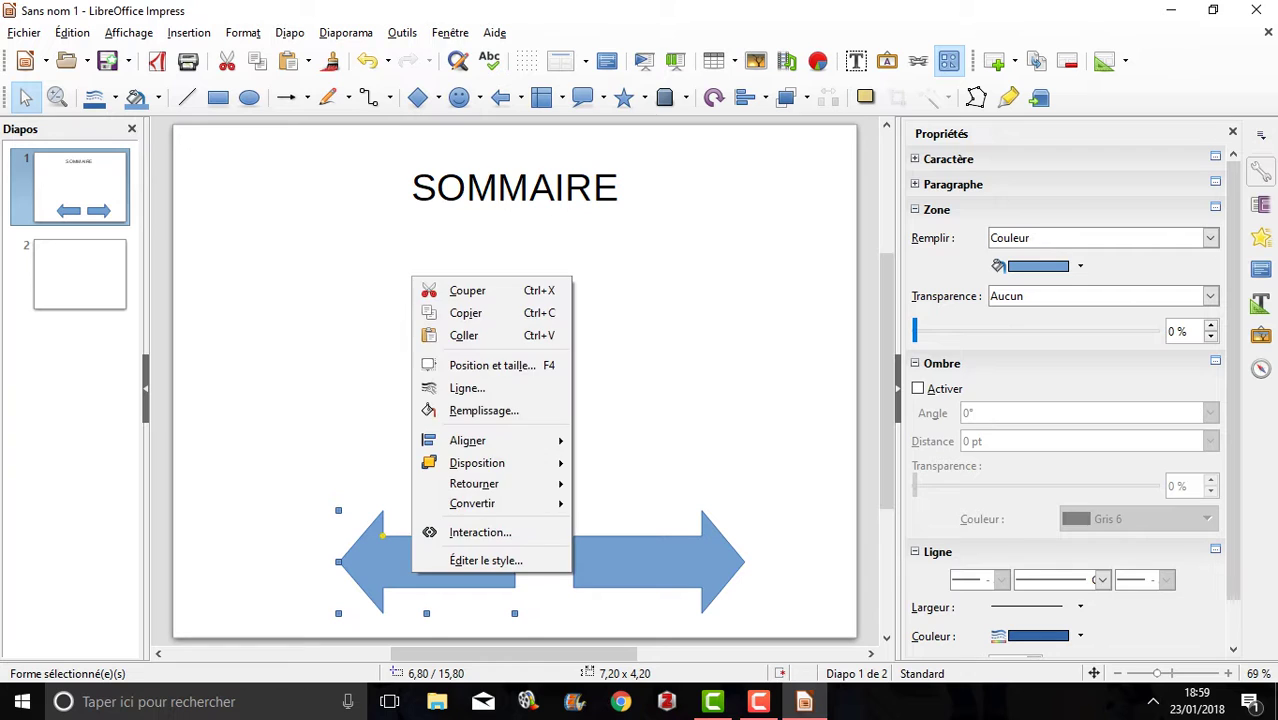
click(480, 532)
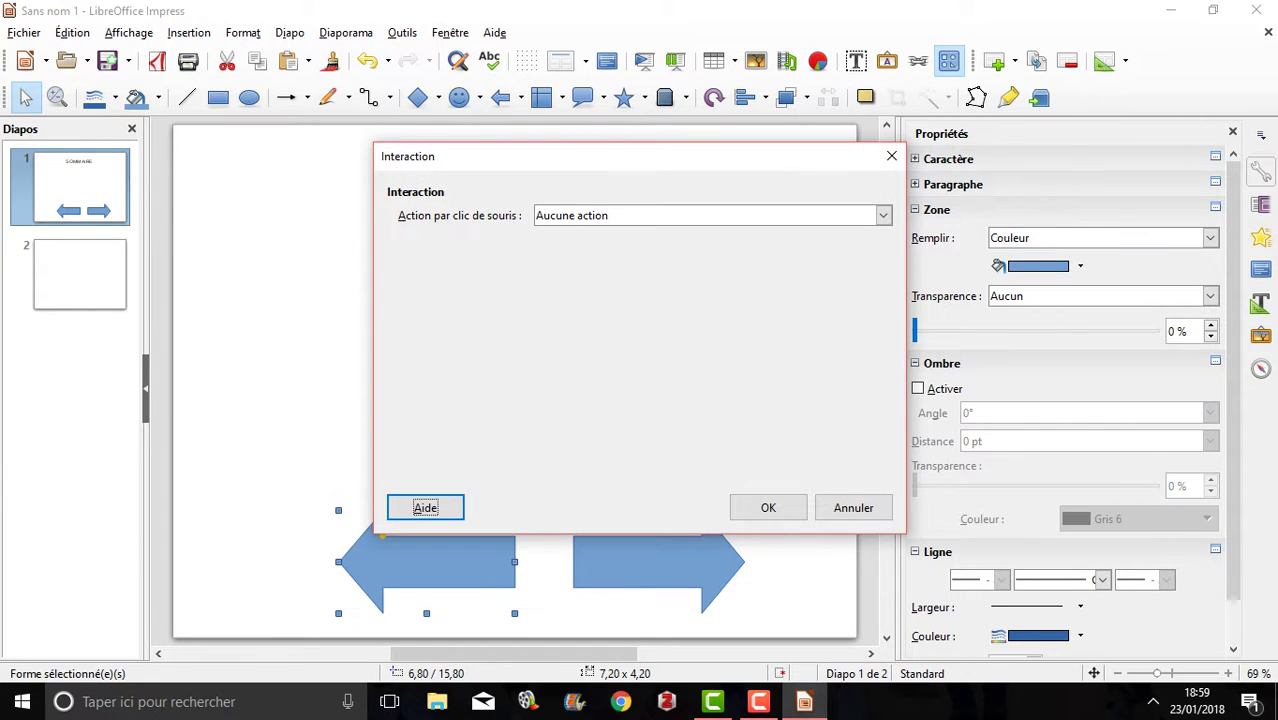
click(883, 215)
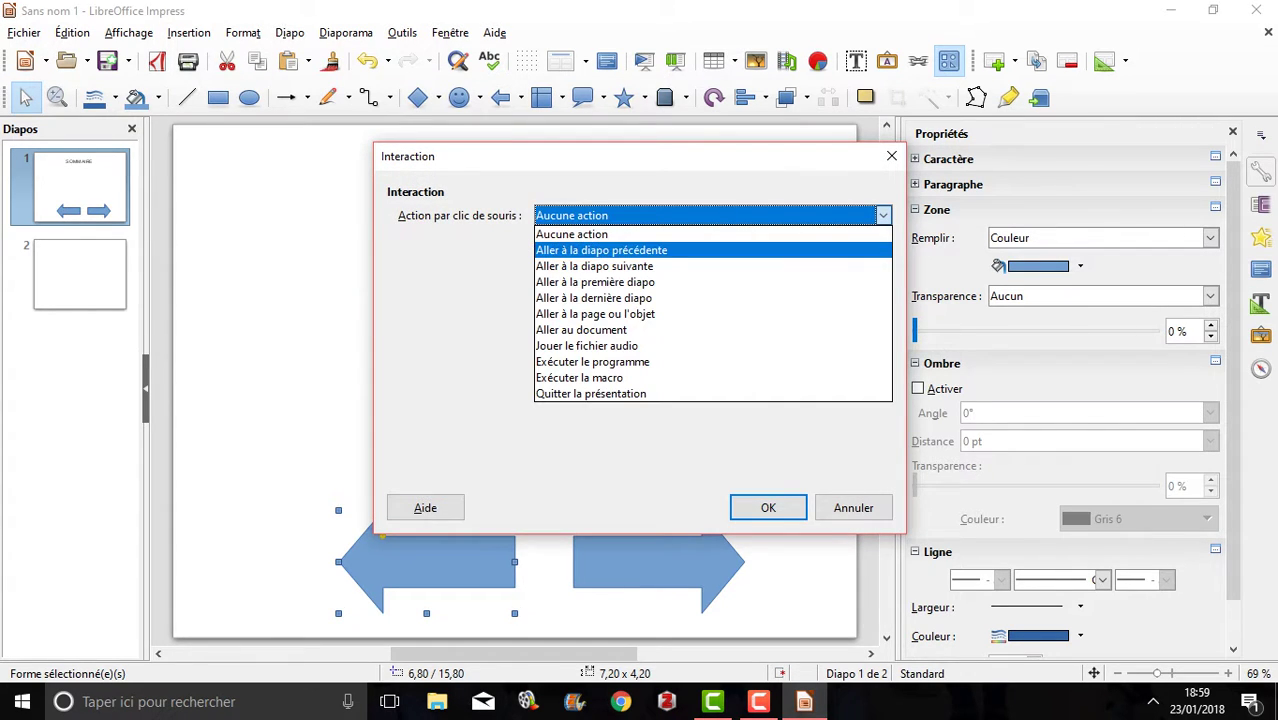
key(Return)
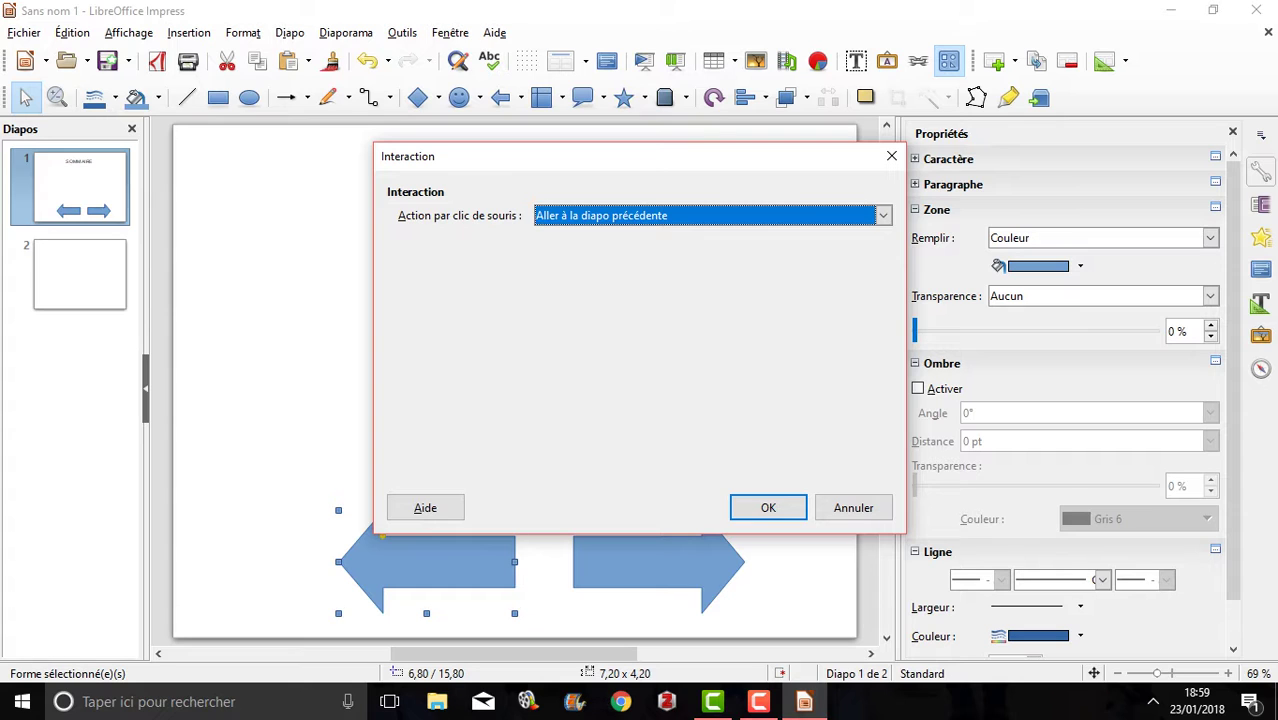
click(768, 507)
click(613, 404)
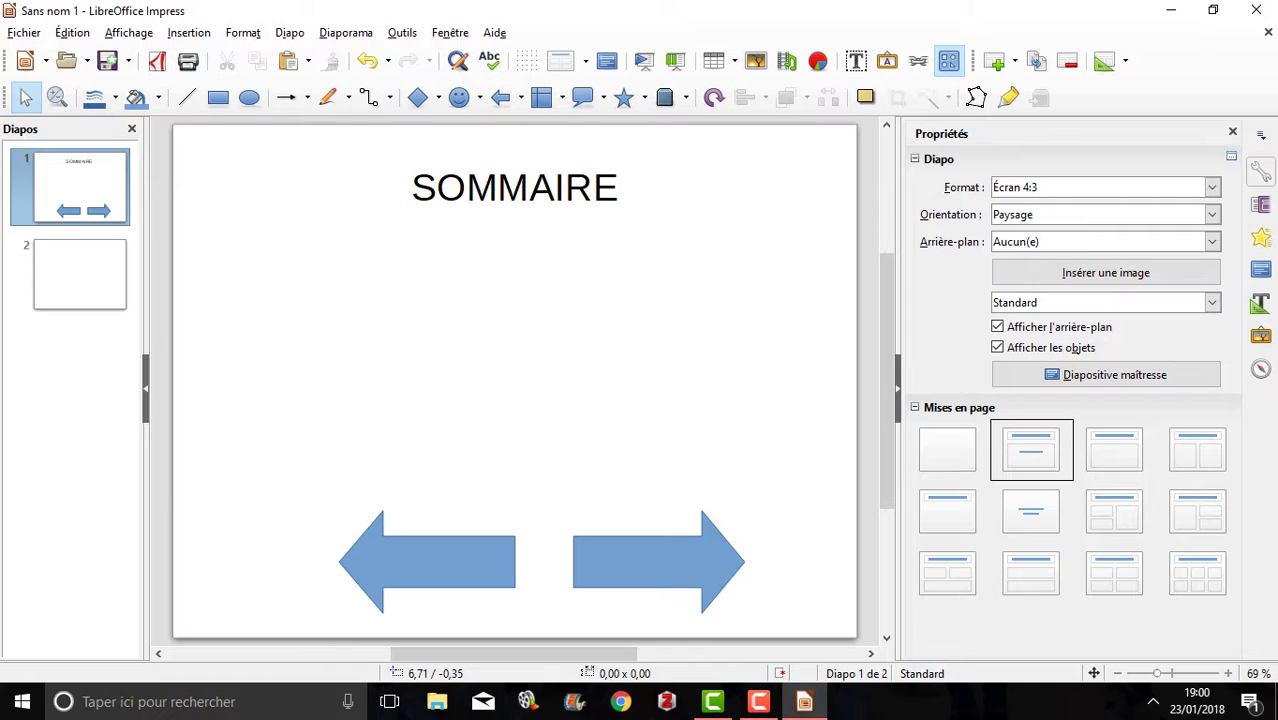
- Insert the "home" image on the SOMMAIRE slide, shrink it to about 3.6 × 3.6 cm and place it left of the two arrows
click(189, 32)
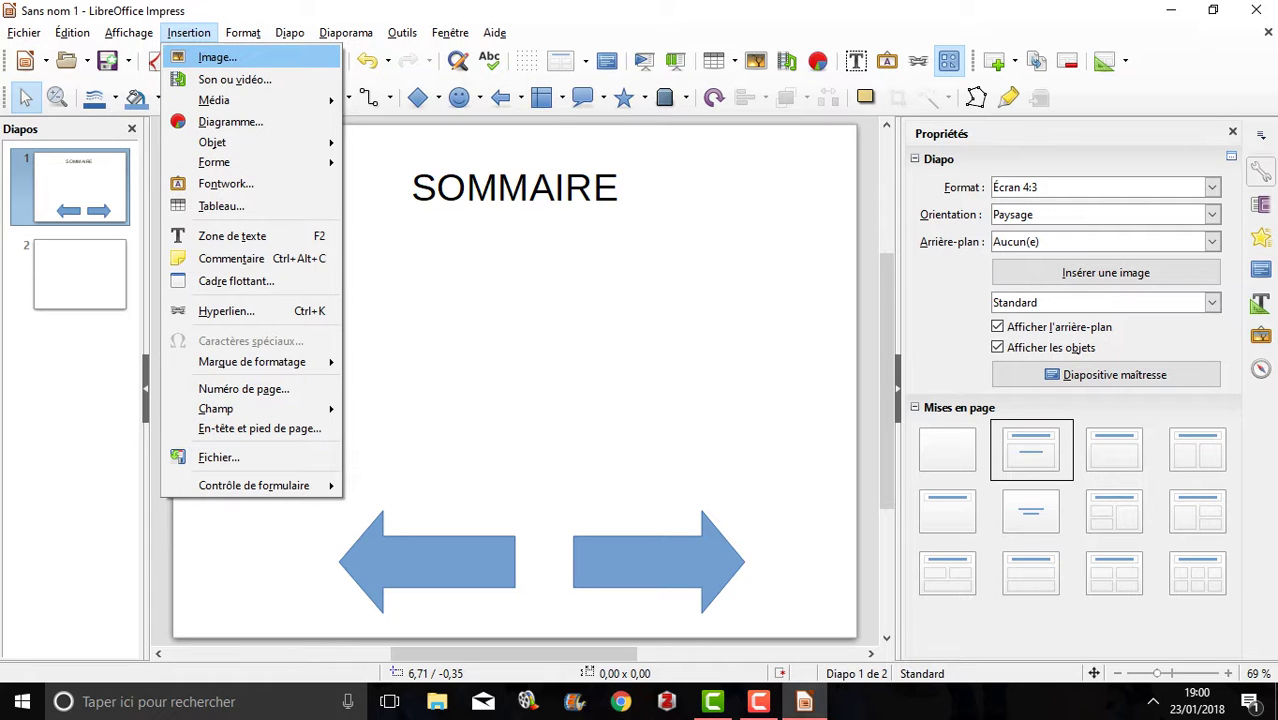
click(217, 57)
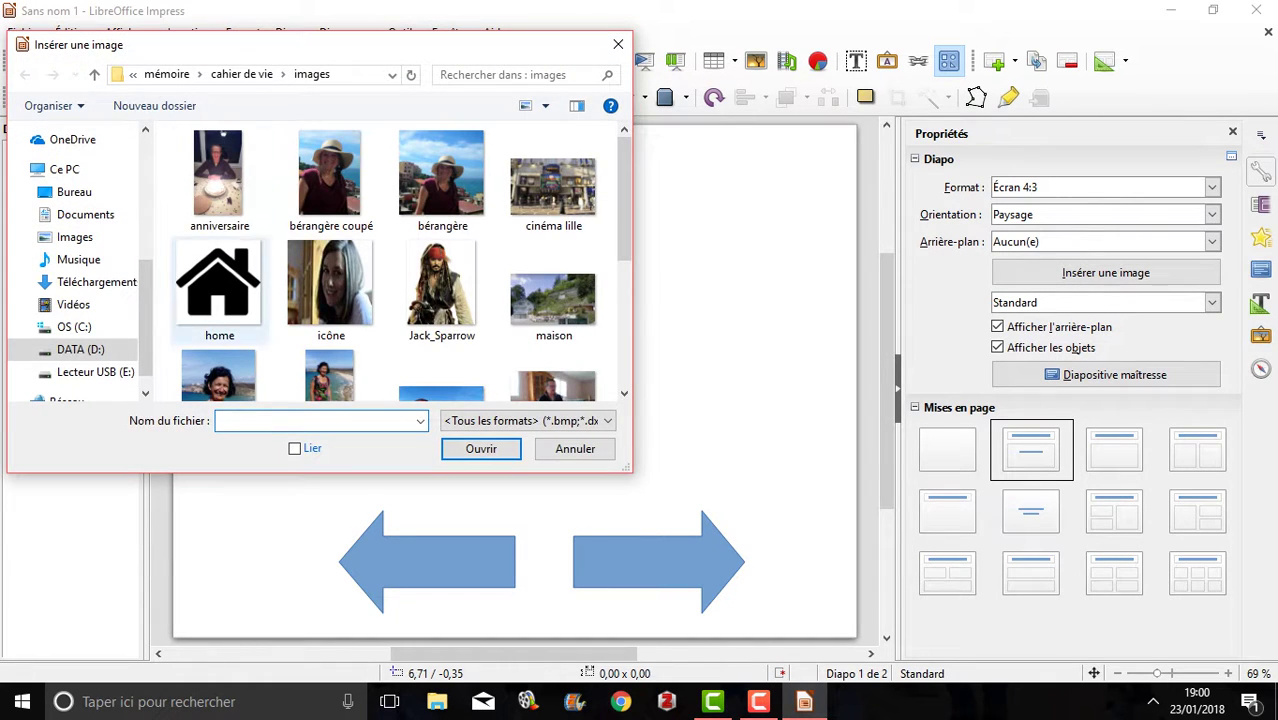
click(218, 285)
click(480, 448)
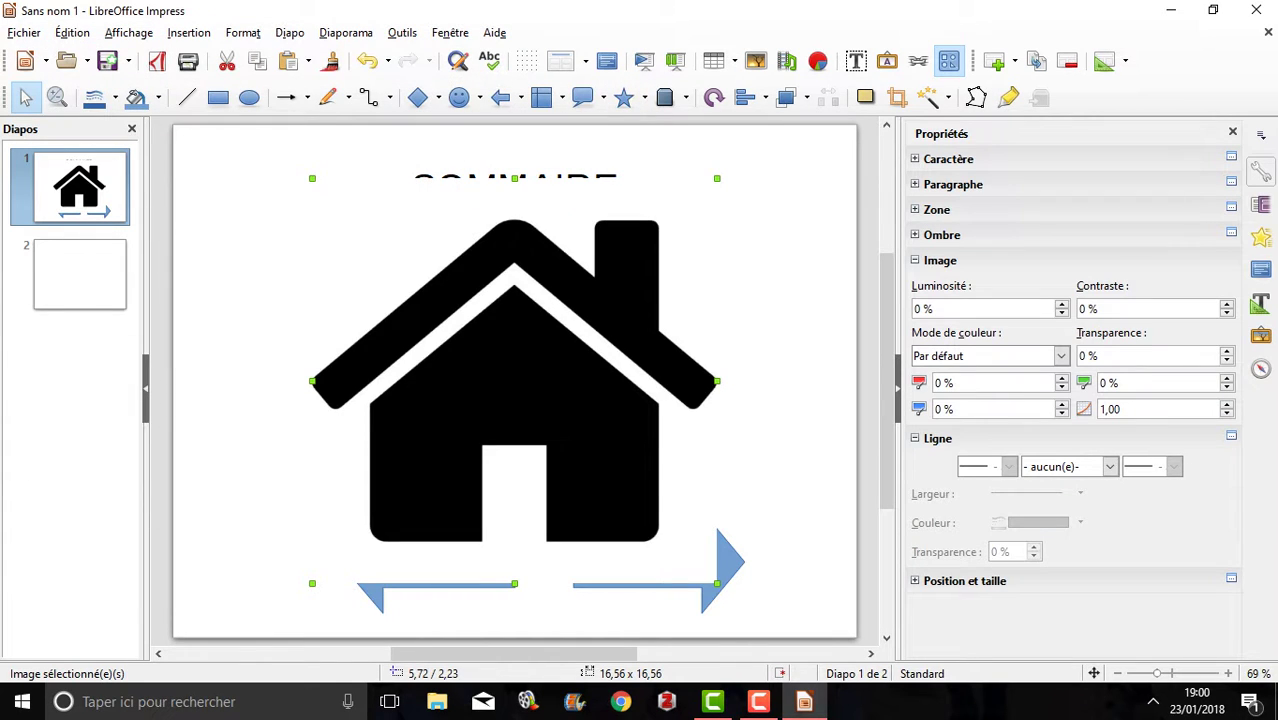
drag(717, 178, 400, 495)
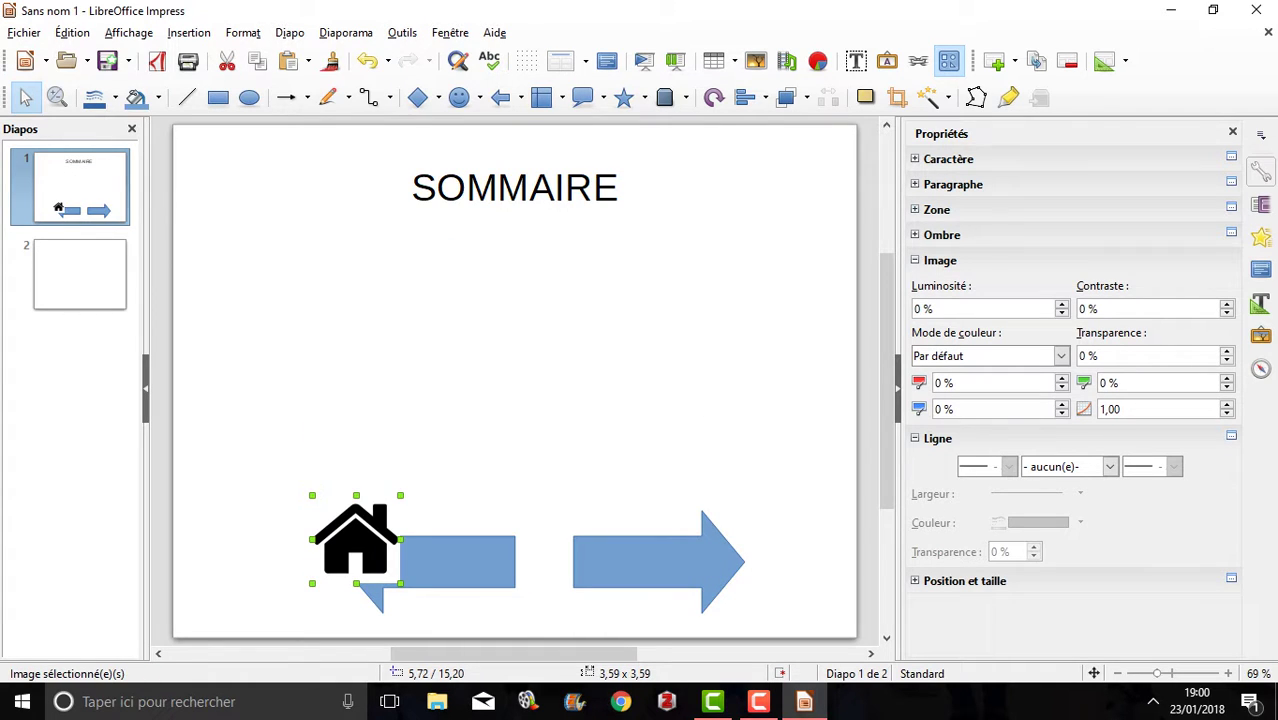
drag(356, 545, 245, 560)
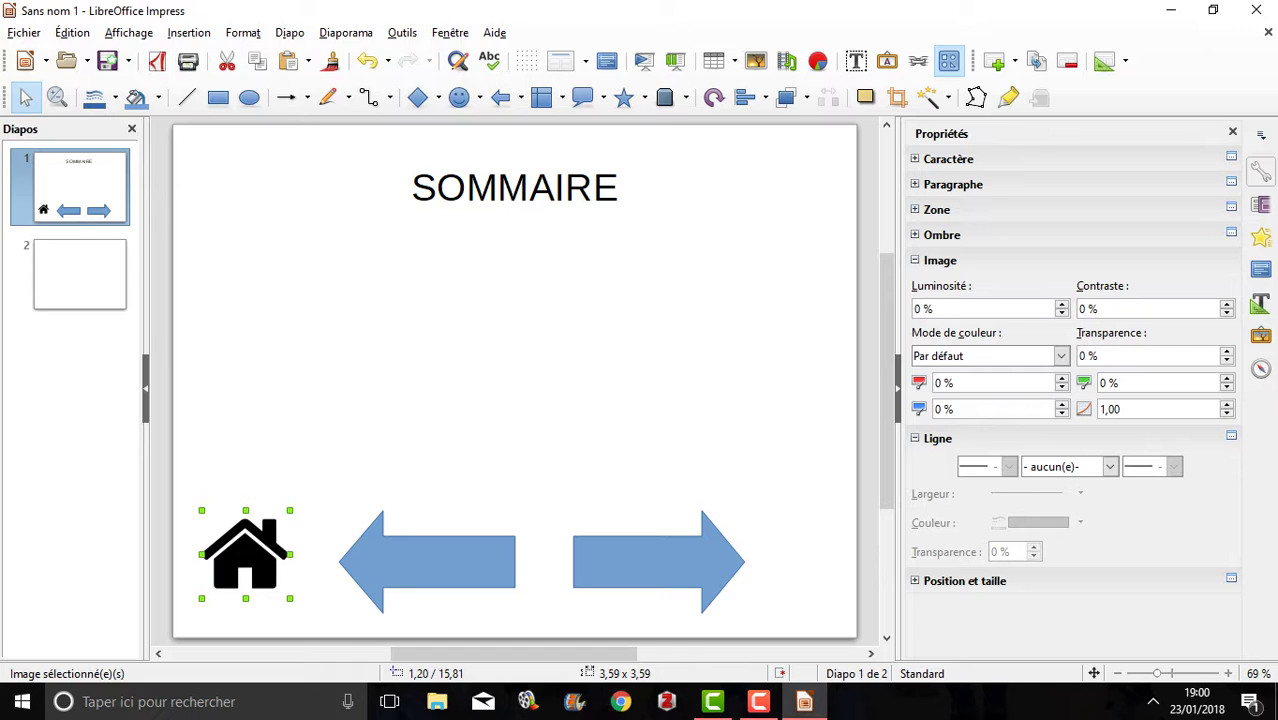
- Set the house image's mouse-click interaction to "Aller à la première diapo" and deselect the image
right_click(222, 532)
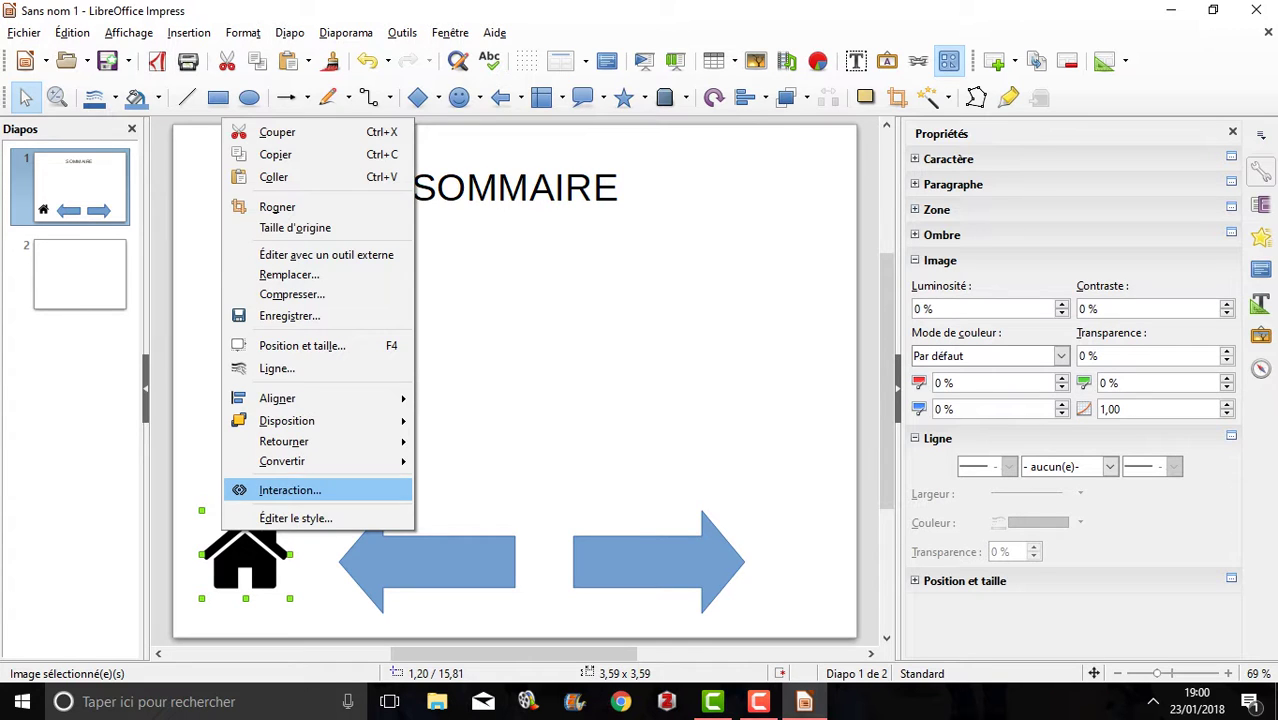
click(290, 490)
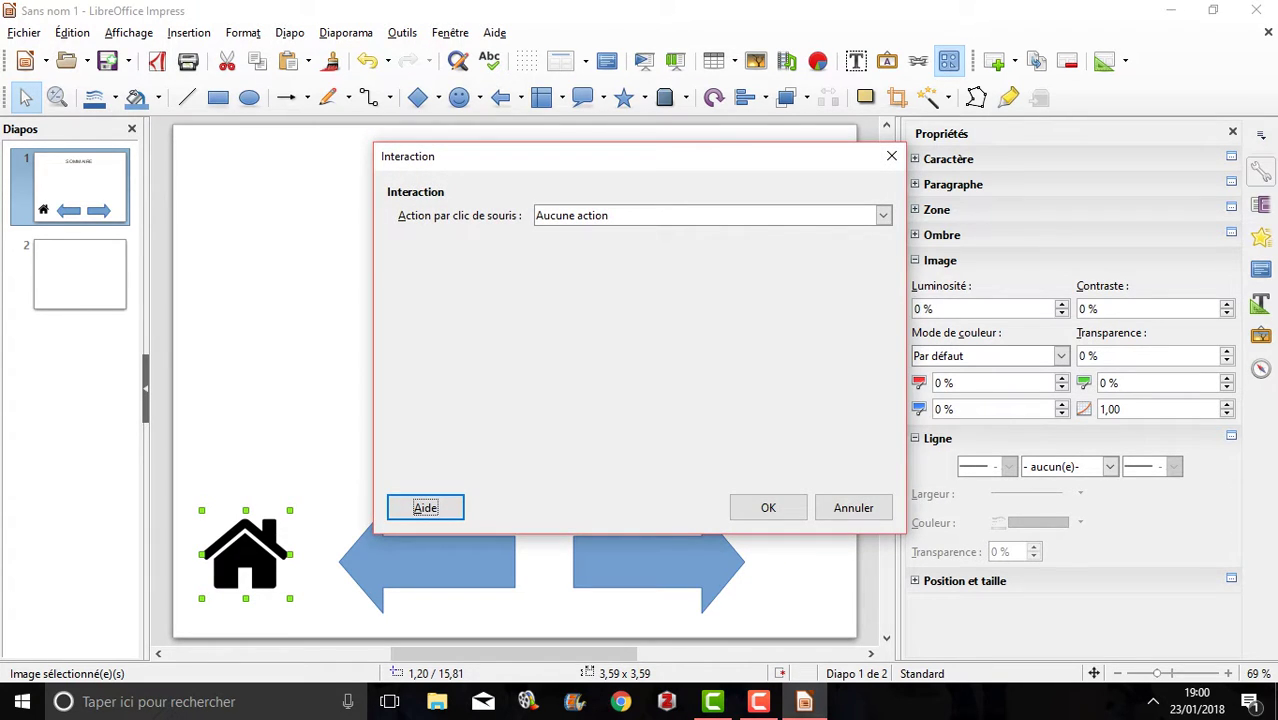
click(883, 215)
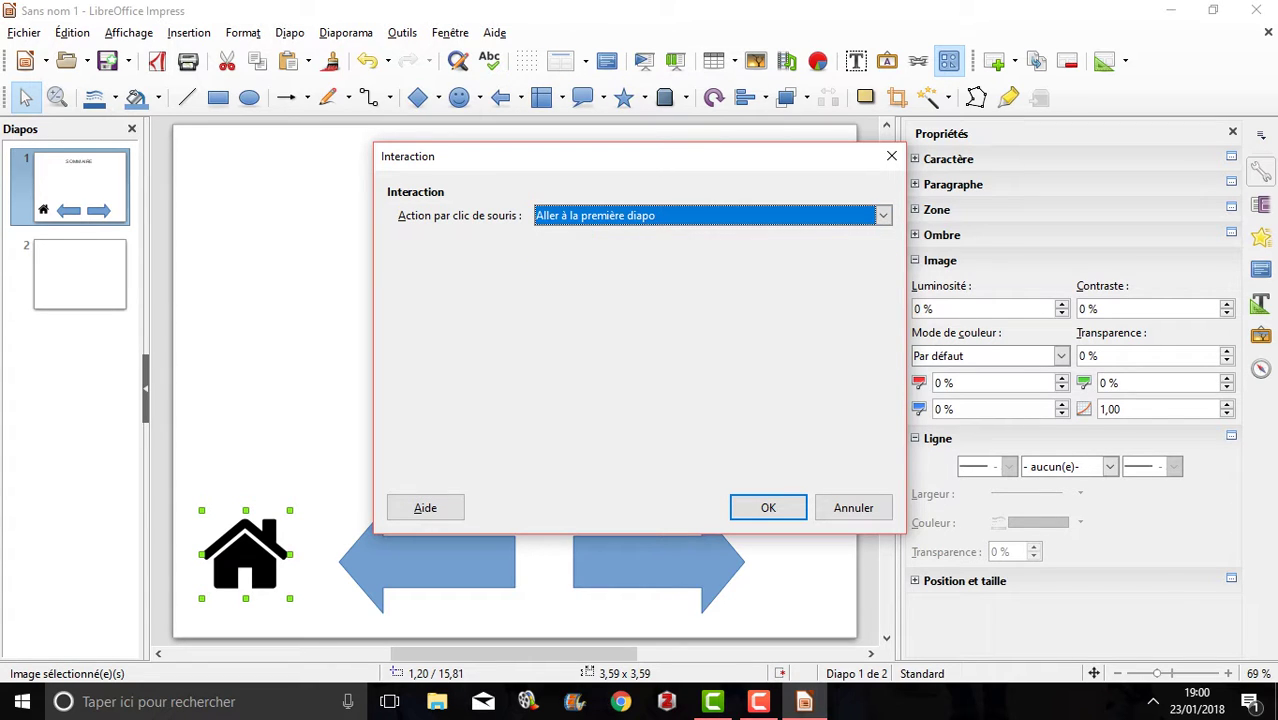
click(768, 507)
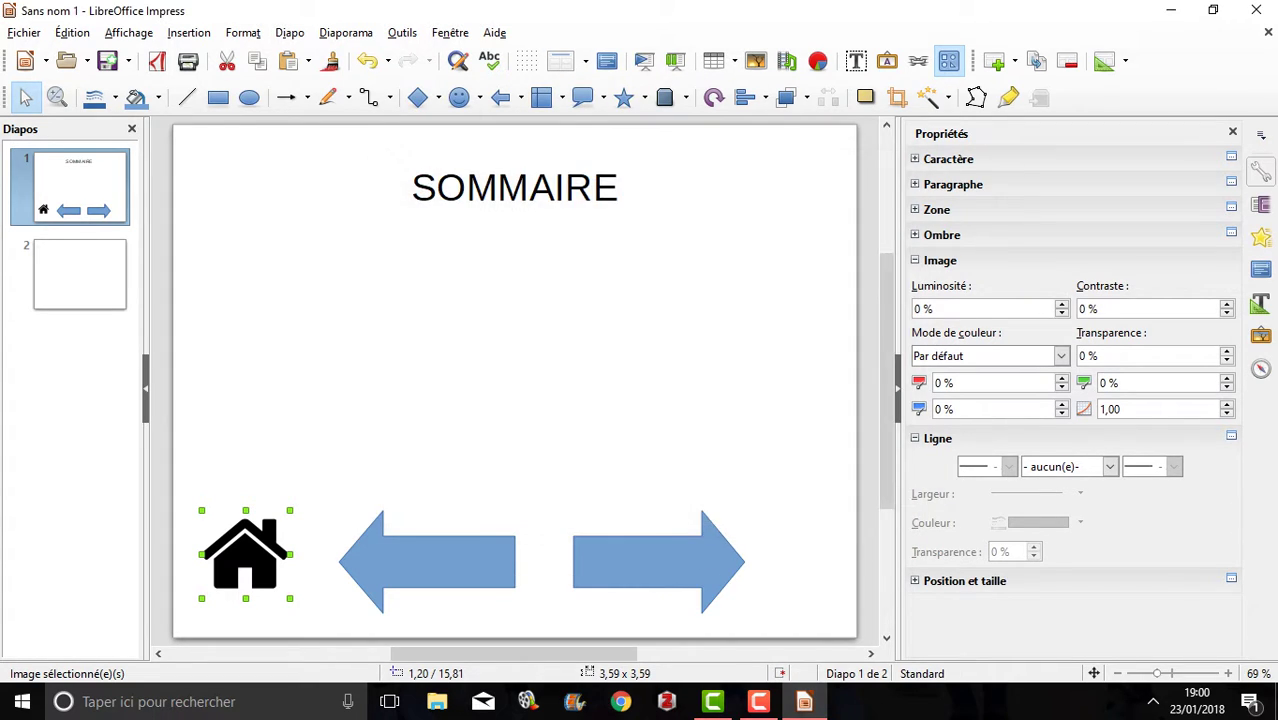
key(Escape)
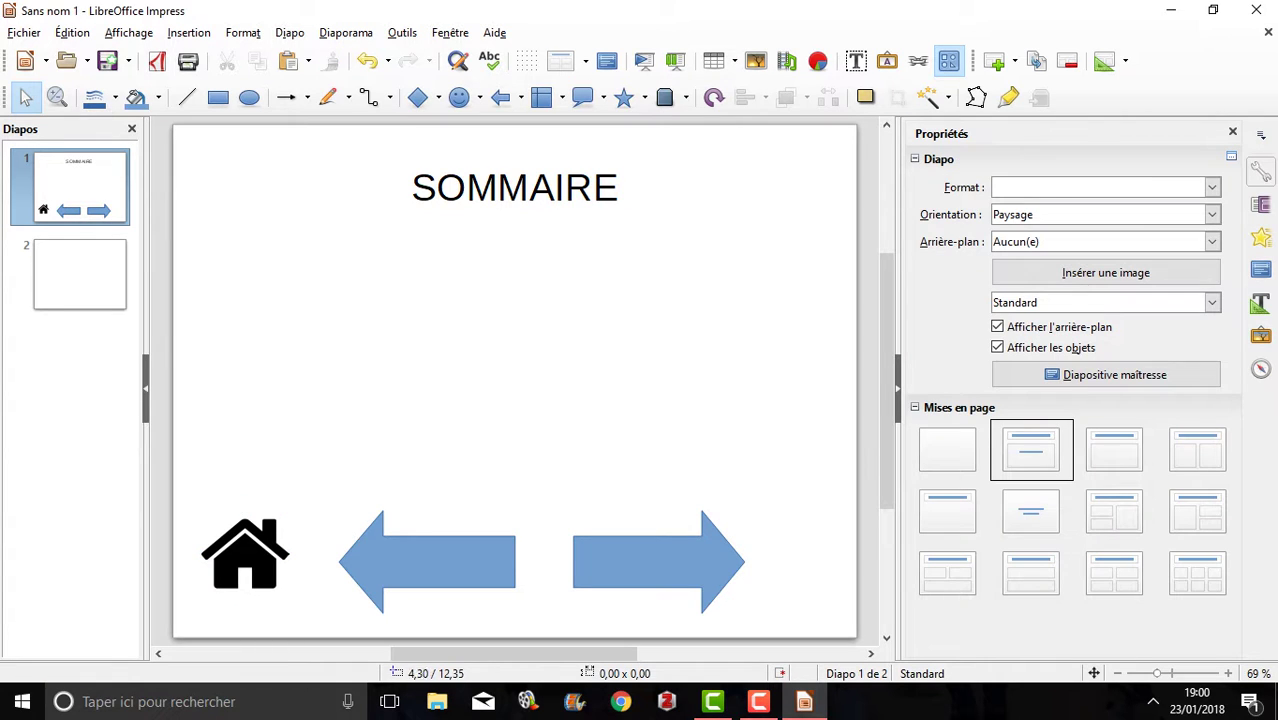
- Copy the house image and both arrows together from the SOMMAIRE slide and paste them onto slide 2
mouse_move(166, 462)
mouse_down()
mouse_move(442, 613)
mouse_move(876, 642)
mouse_move(876, 605)
mouse_move(854, 628)
mouse_up()
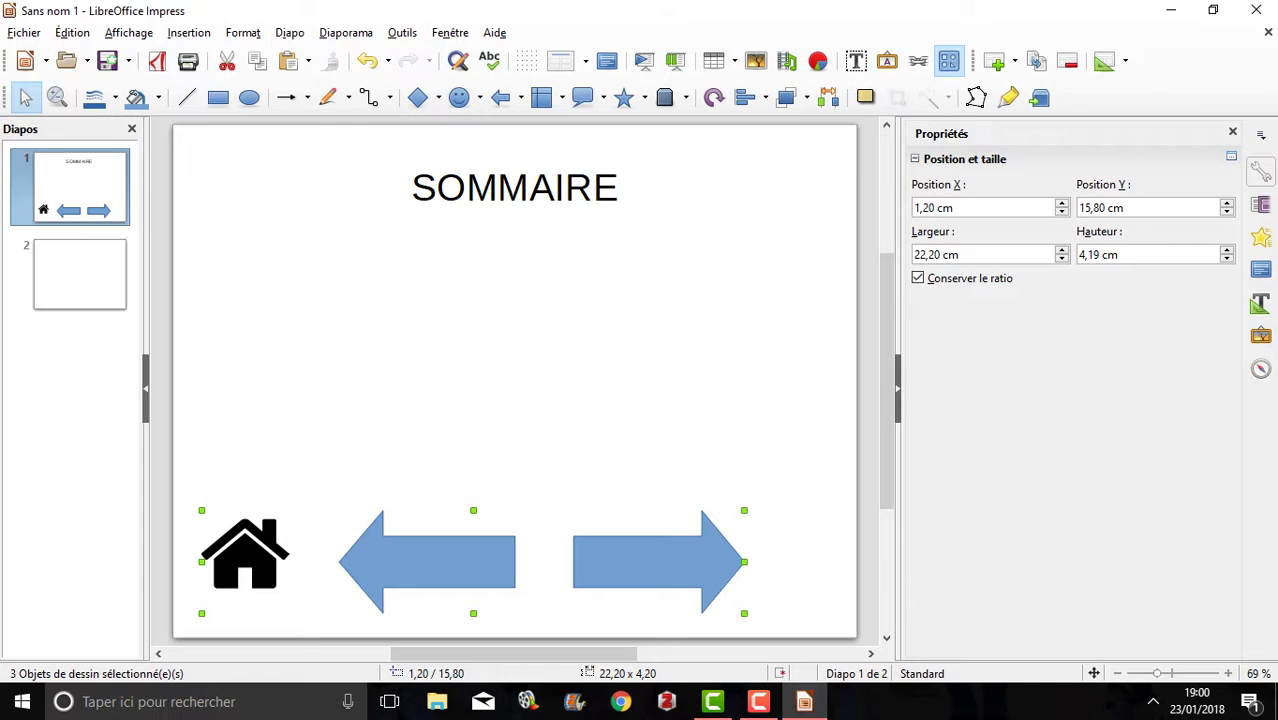
right_click(512, 563)
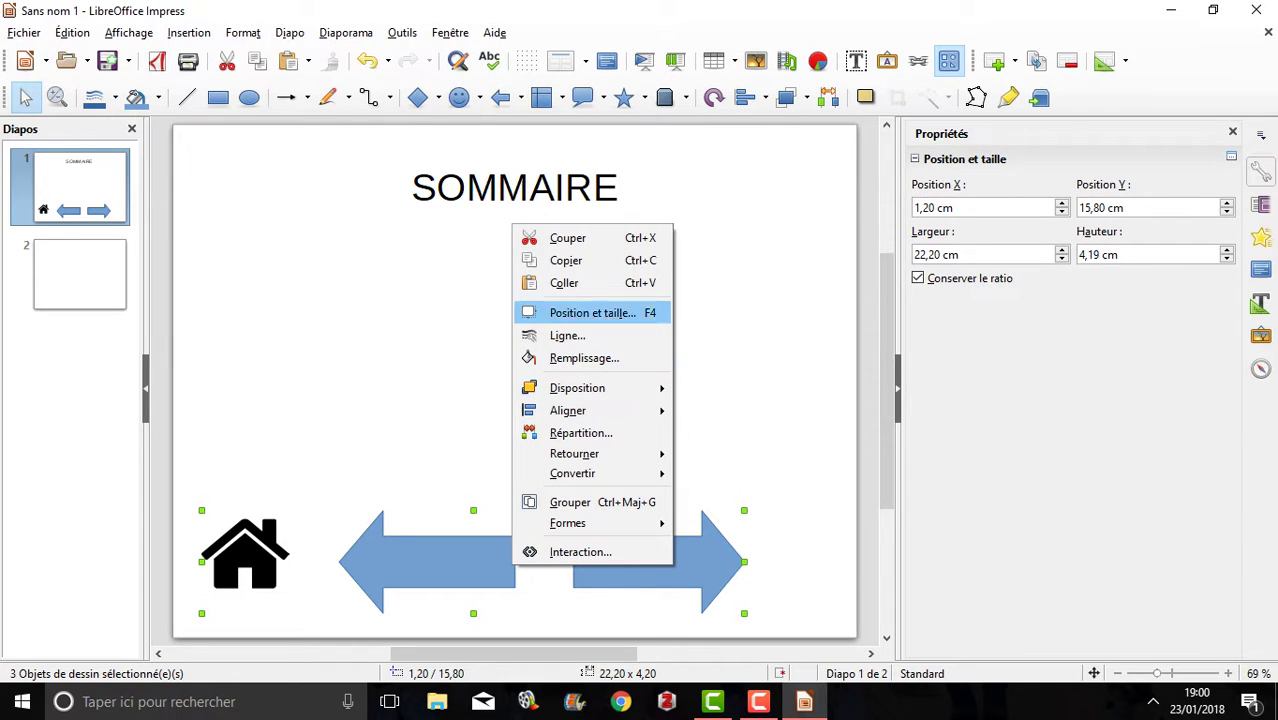
click(565, 260)
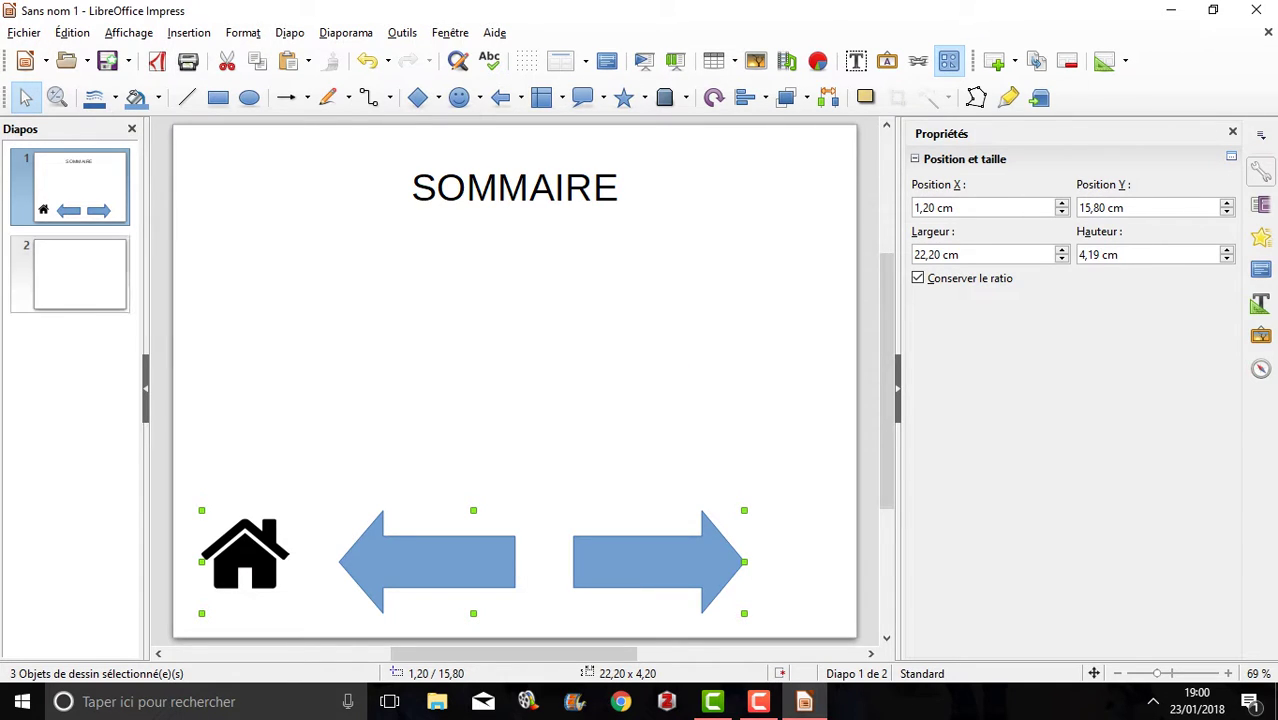
click(80, 285)
key(ctrl+v)
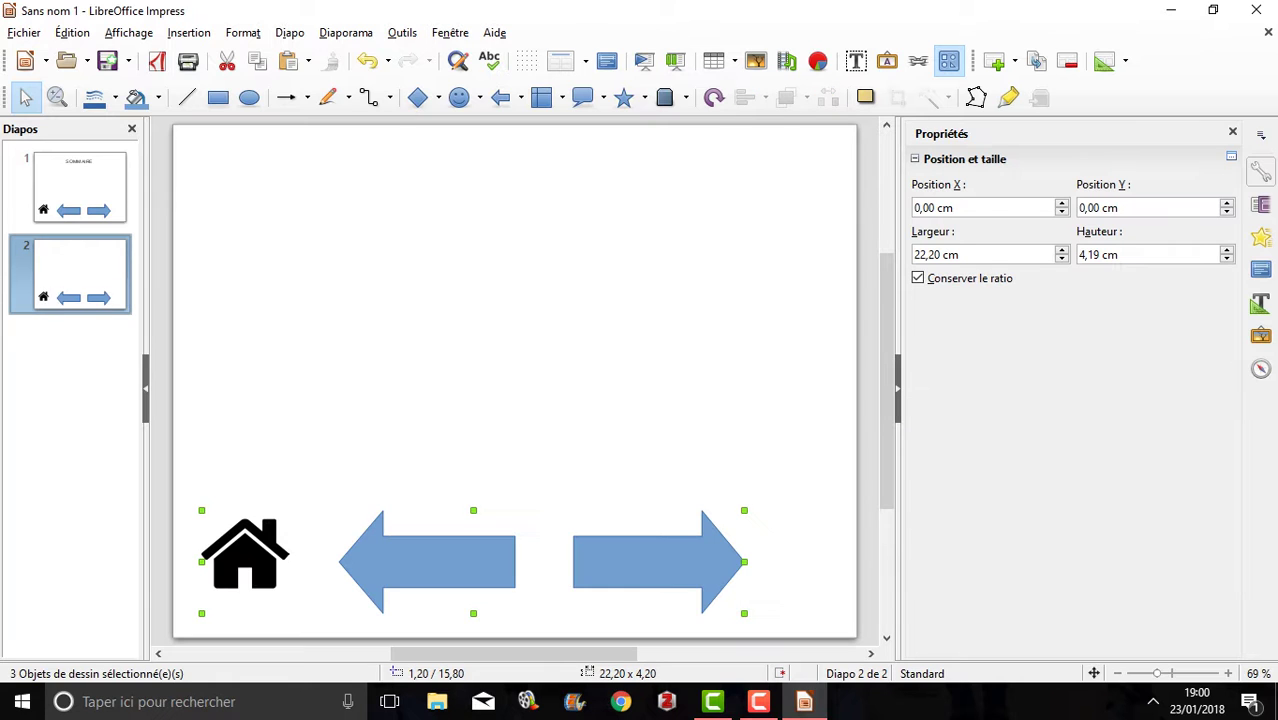
- Add a new slide after slide 2 and delete its text and title placeholders
click(289, 32)
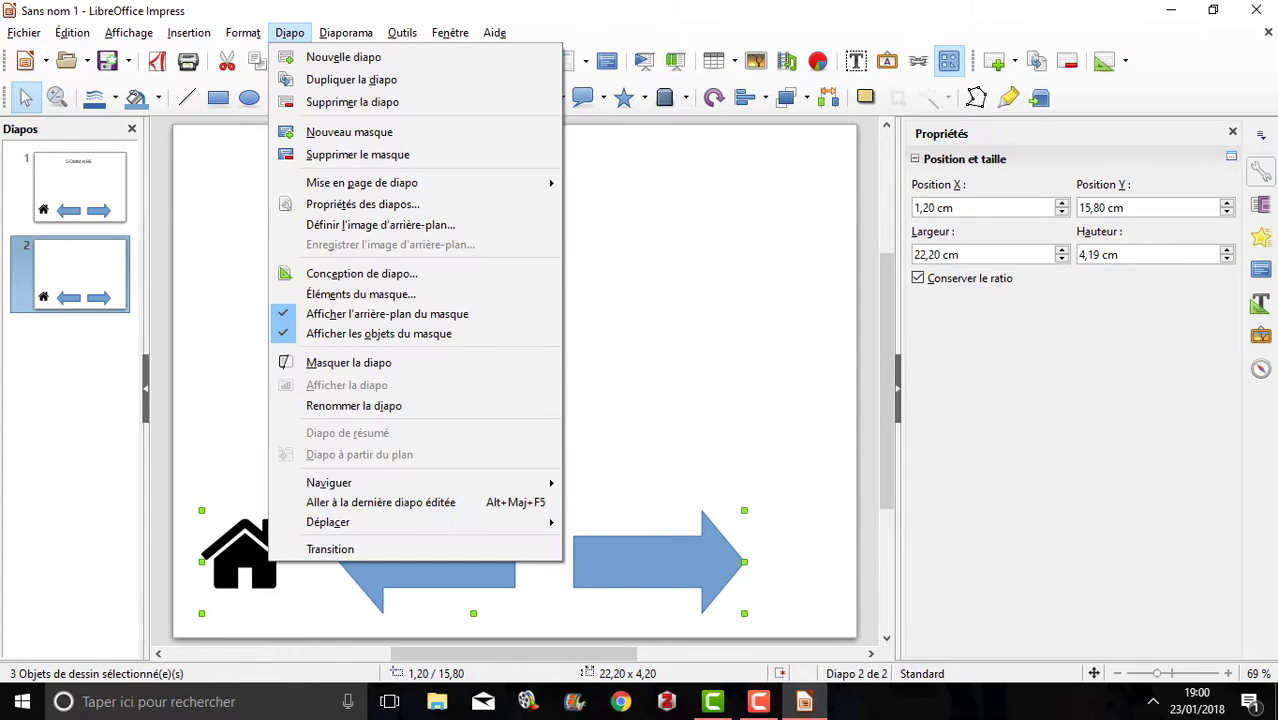
click(300, 54)
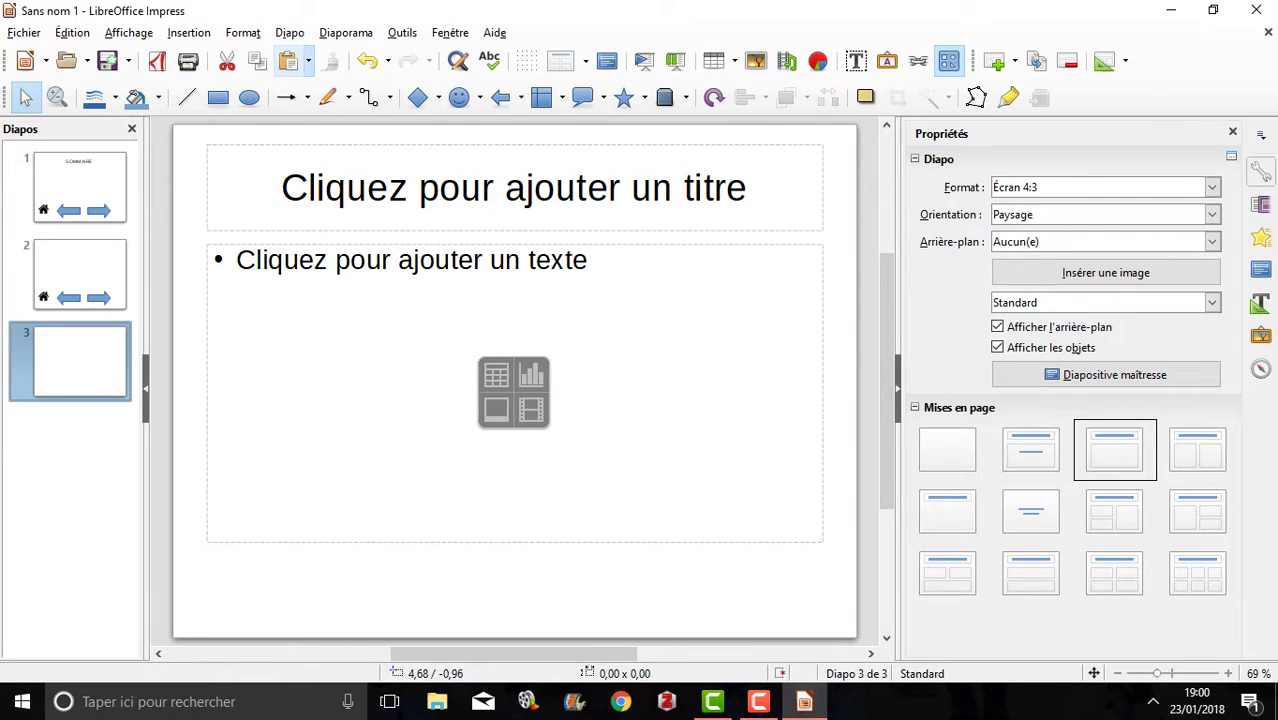
click(293, 245)
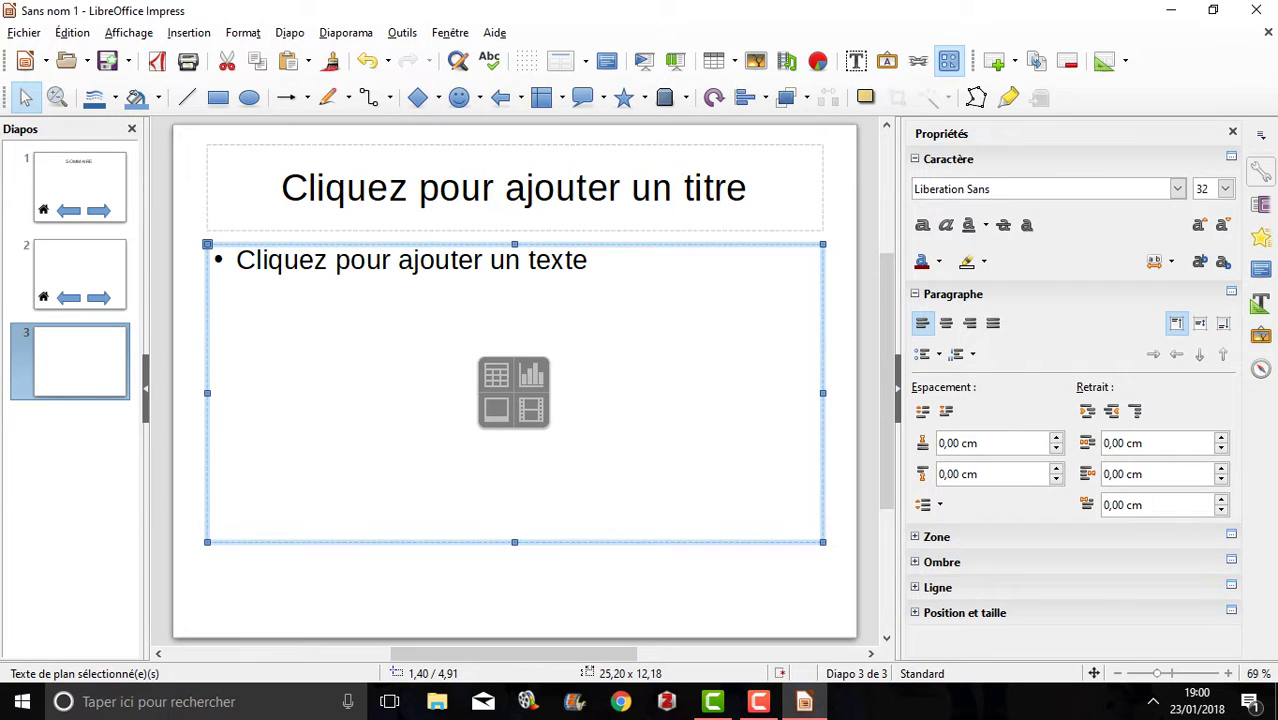
key(Delete)
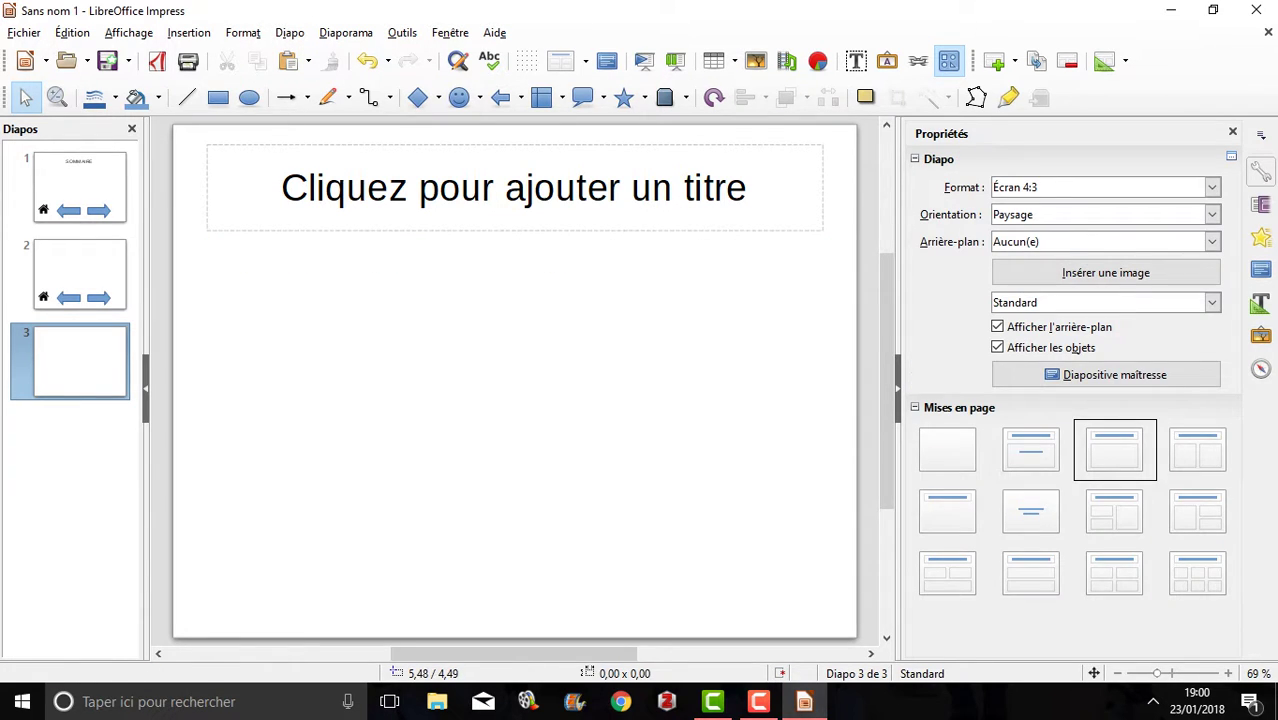
click(307, 231)
key(Delete)
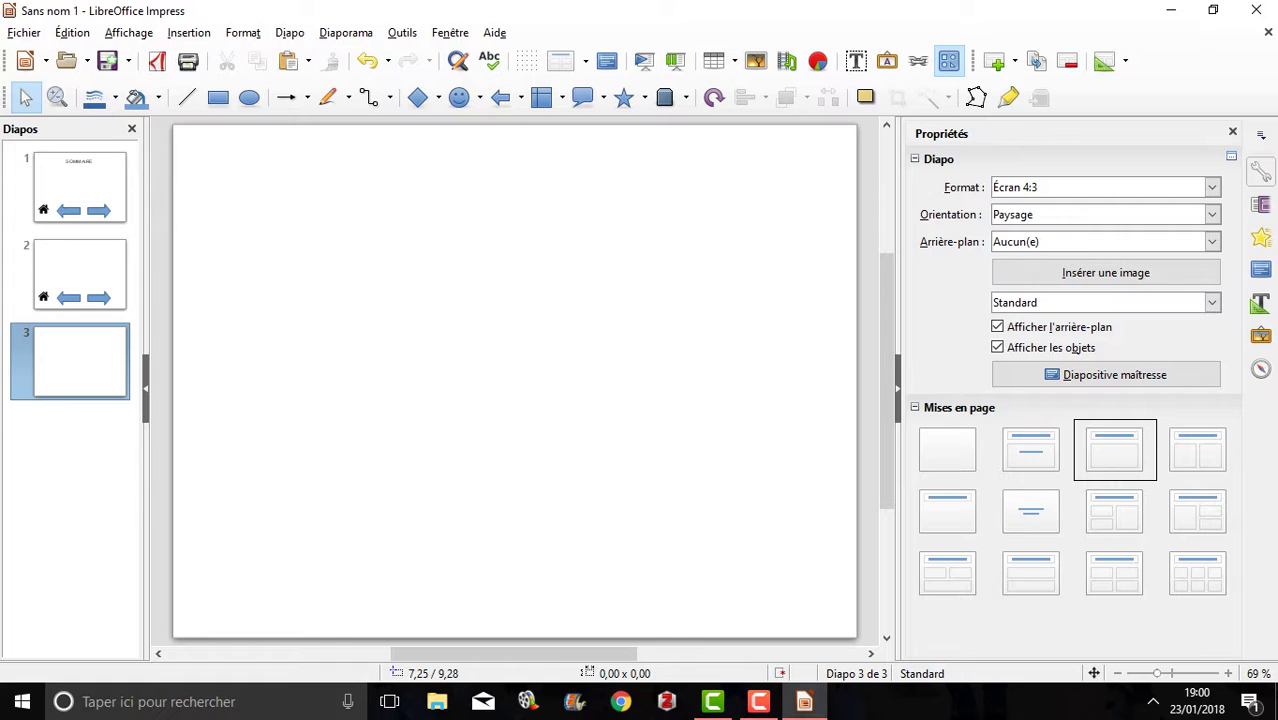
- Paste the copied house and arrows onto slide 3, and return to slide 2
key(ctrl+v)
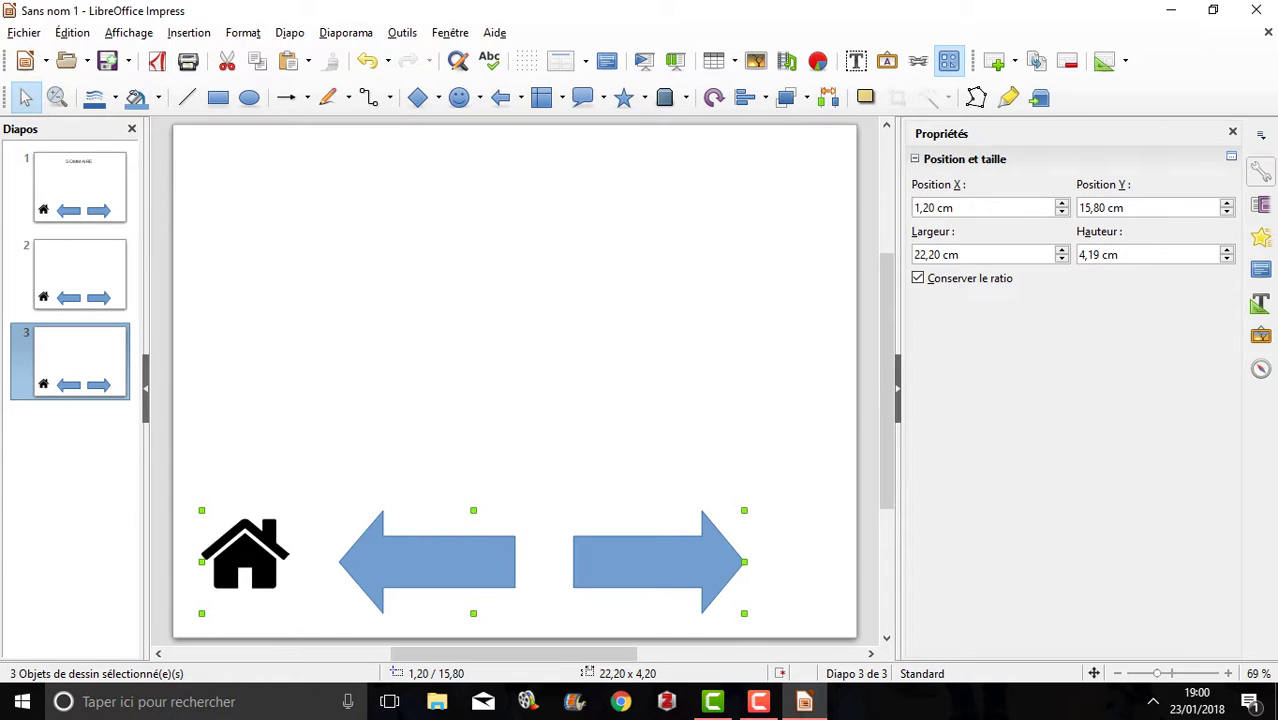
click(100, 220)
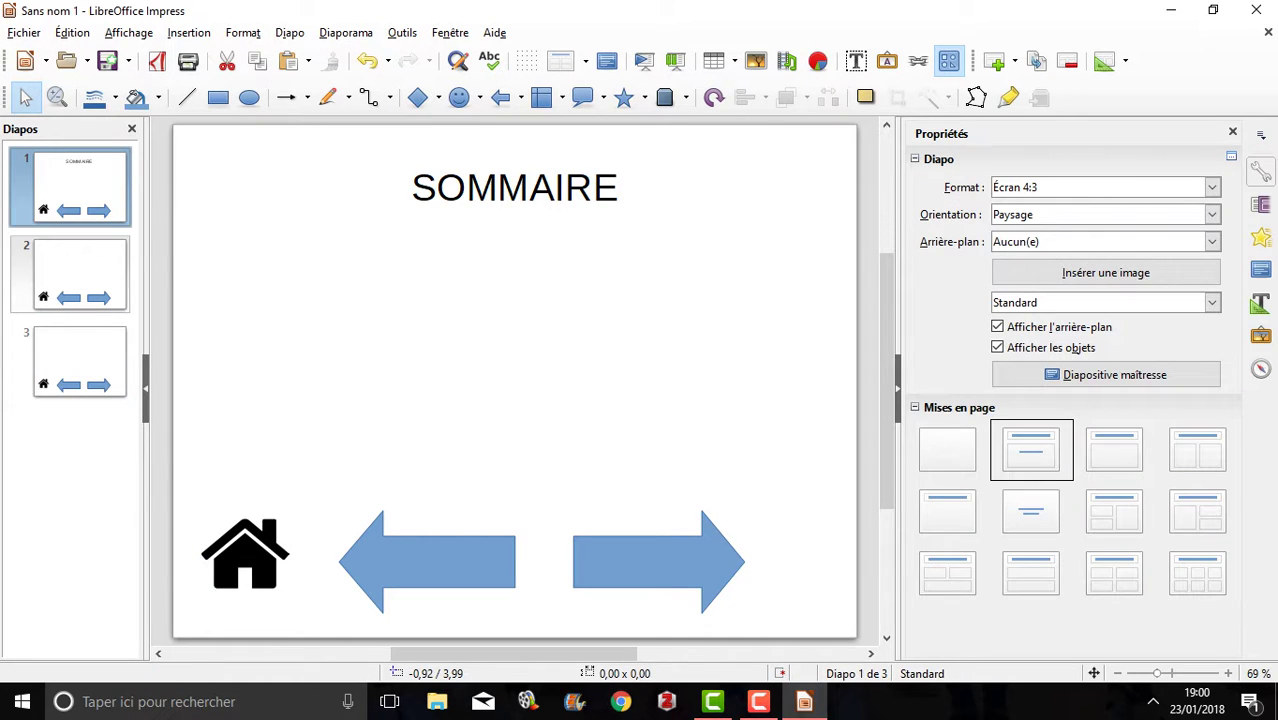
click(72, 300)
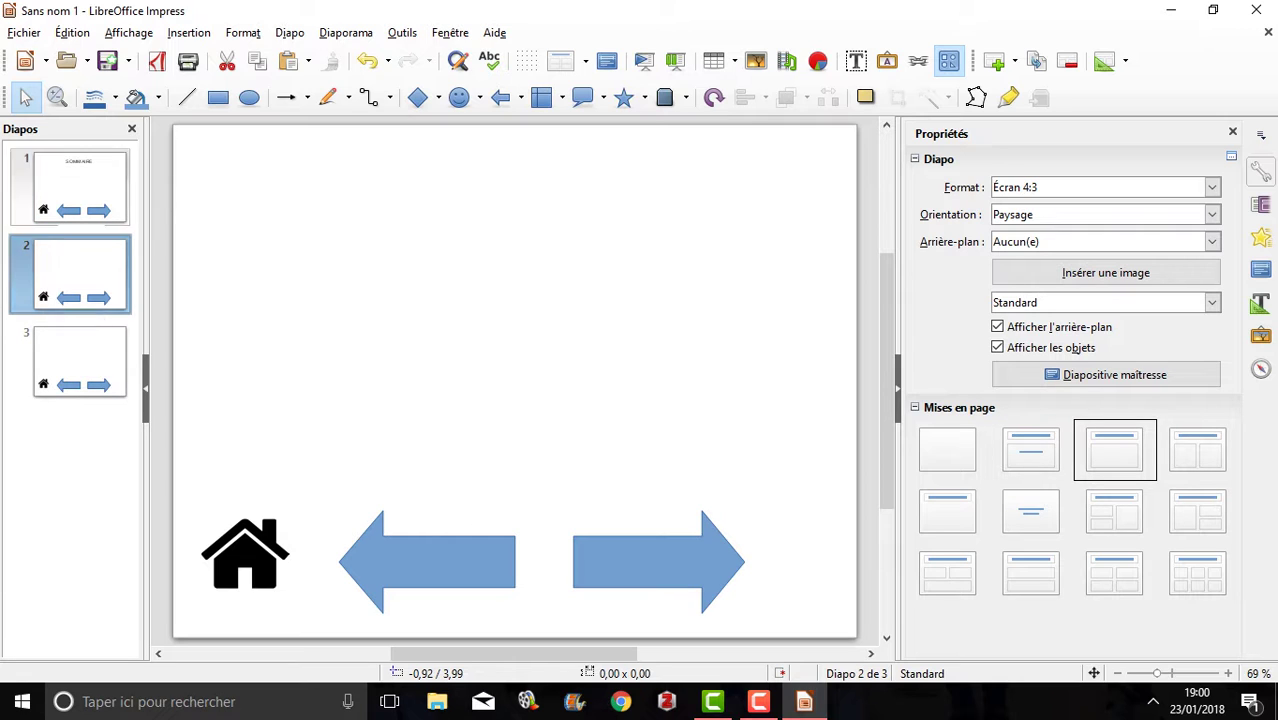
- Insert the "maman coupé" image on slide 2 and move it to the slide's upper-left area, above the navigation objects
click(188, 32)
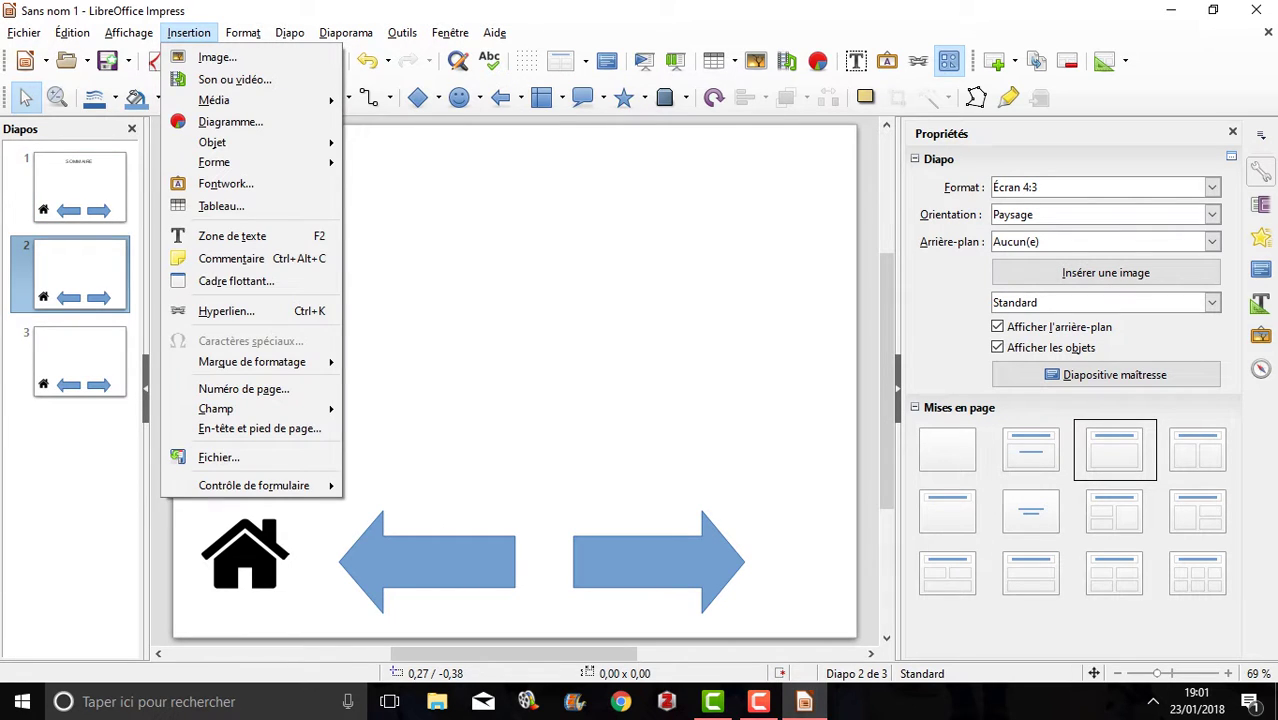
click(217, 57)
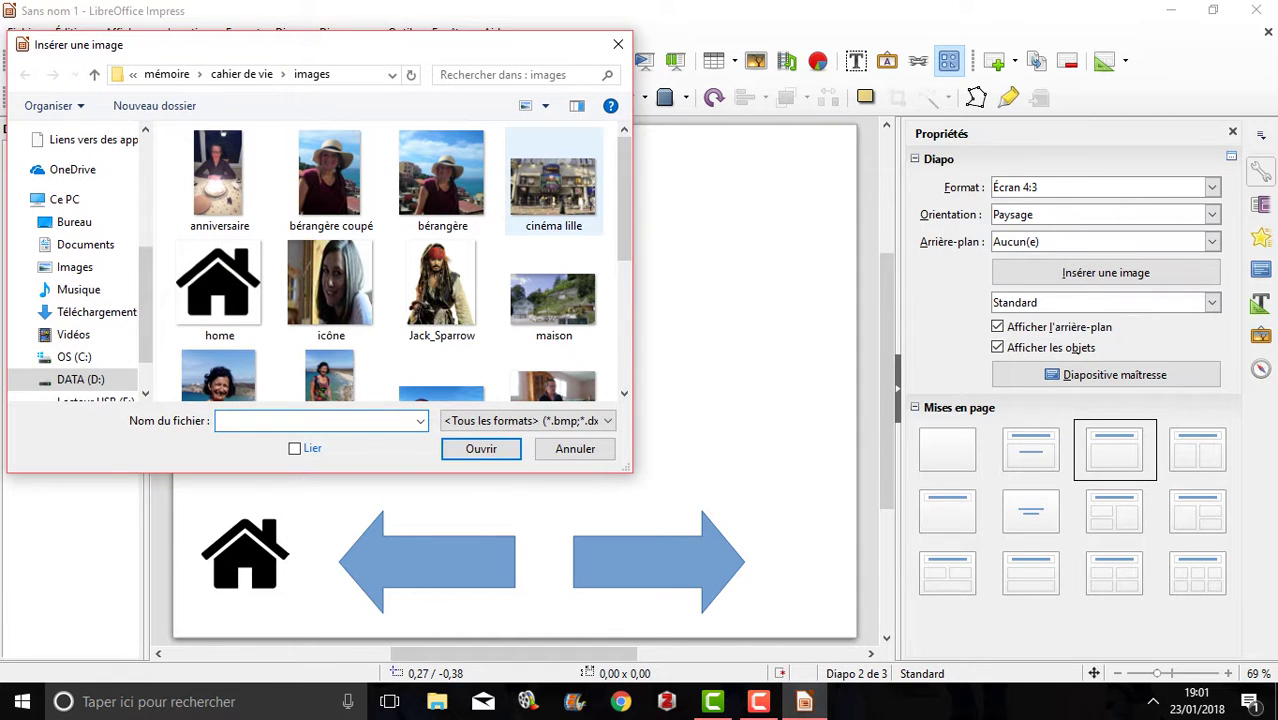
scroll(430, 170, down, 2)
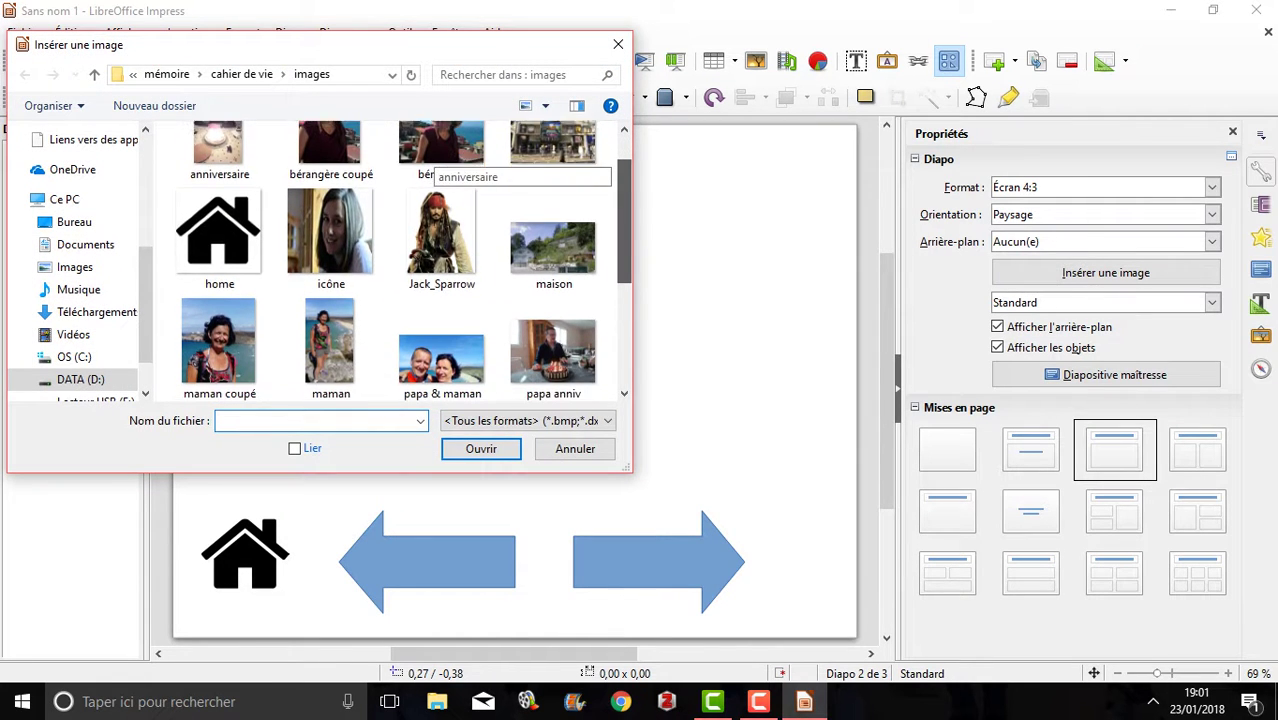
scroll(430, 170, down, 3)
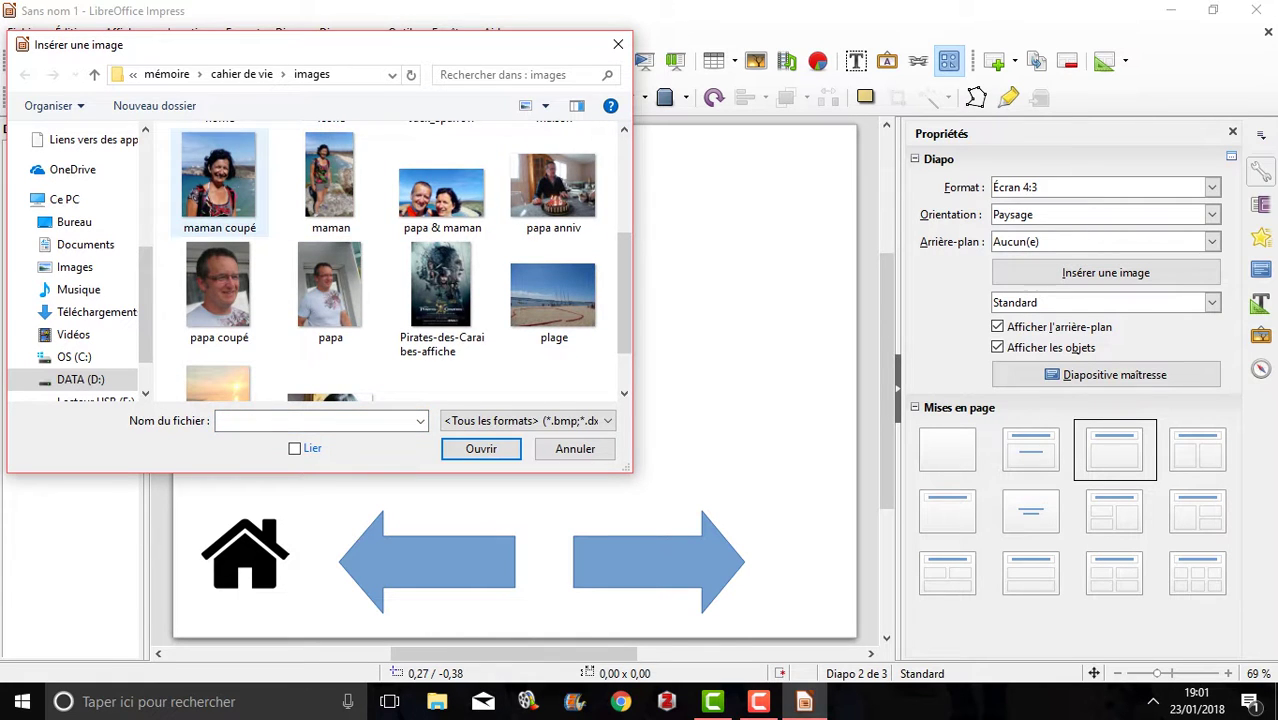
click(219, 178)
click(480, 448)
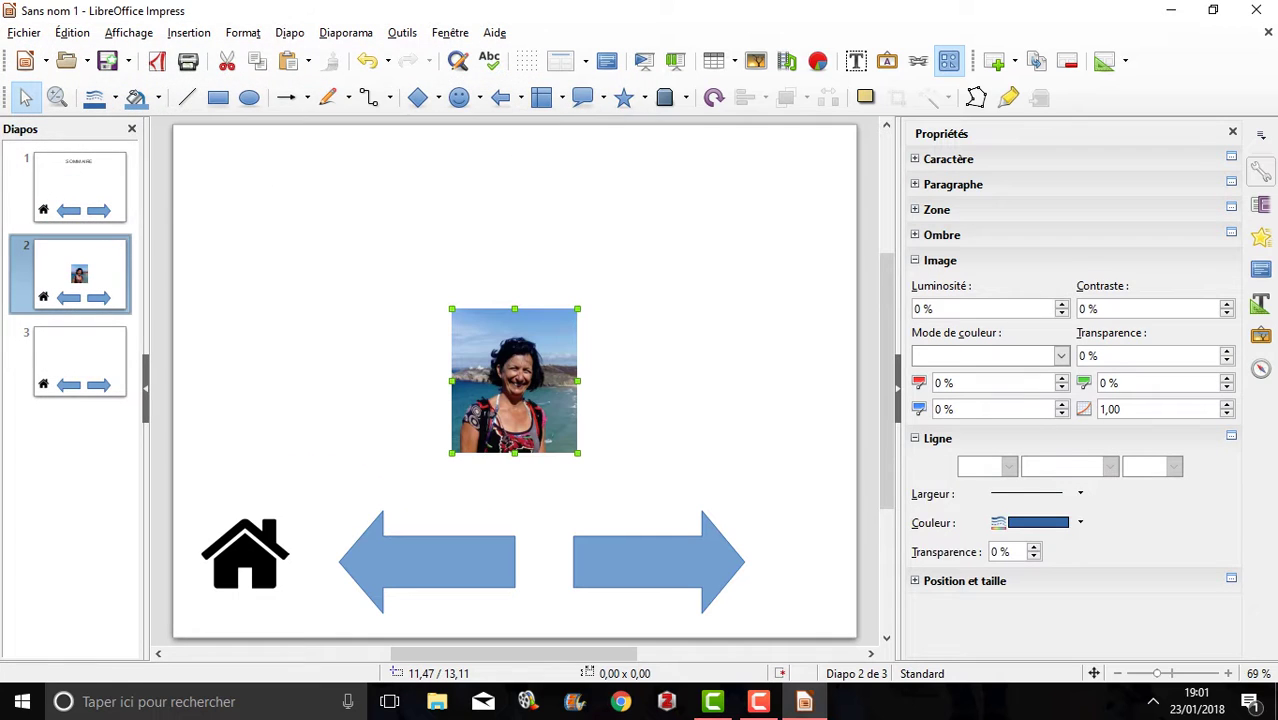
drag(514, 380, 315, 274)
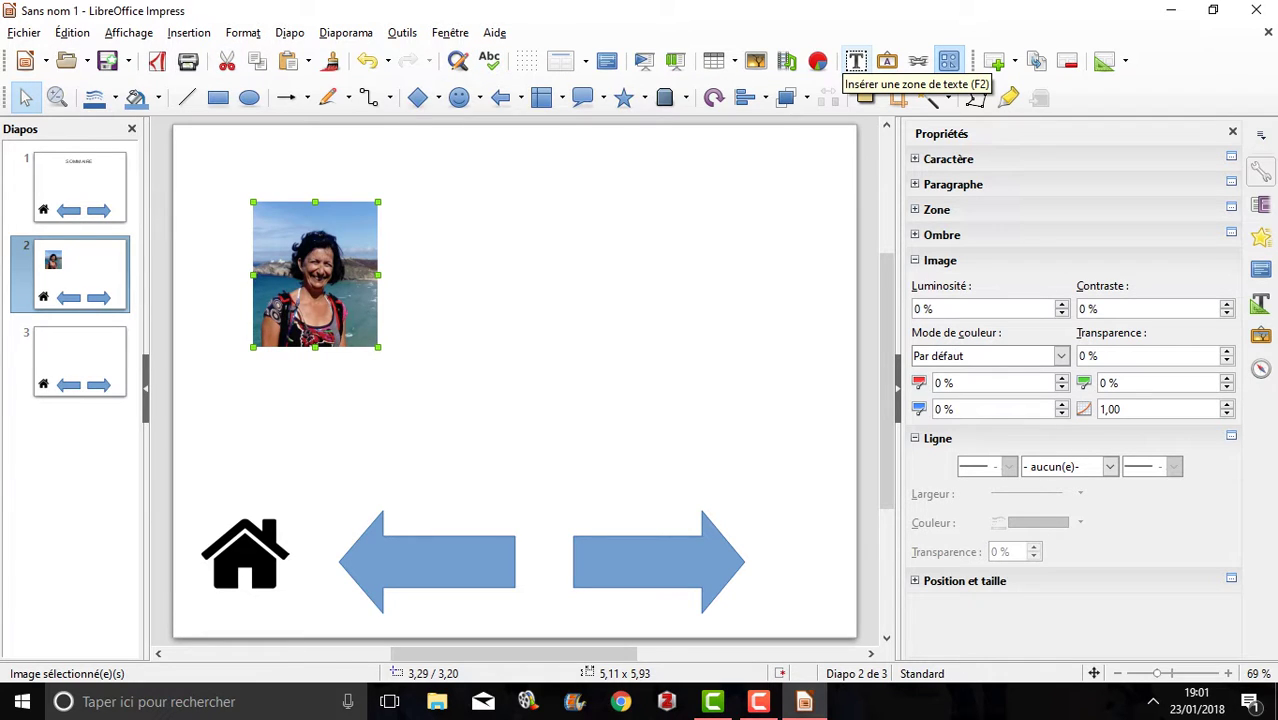
- Add a text box about 13.6 cm wide just below the photo on slide 2, reading "Voici ma maman."
click(855, 61)
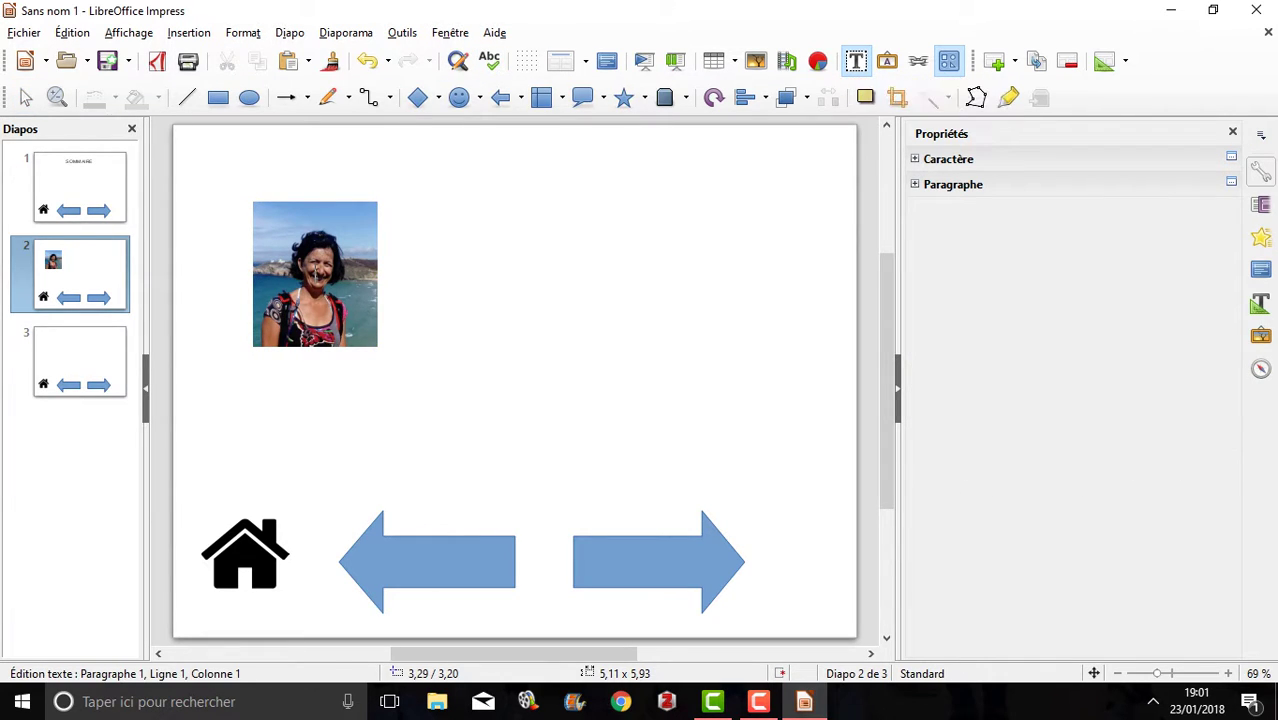
key(Escape)
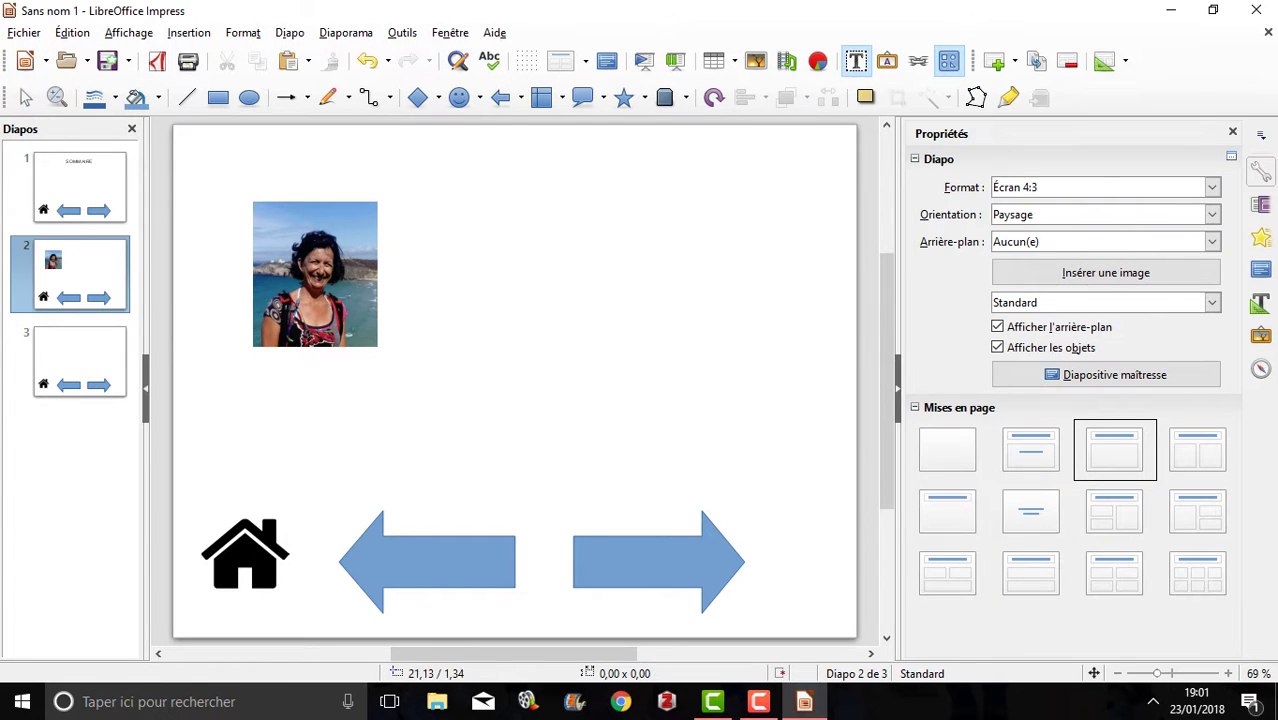
drag(247, 362, 578, 428)
text(vOICI)
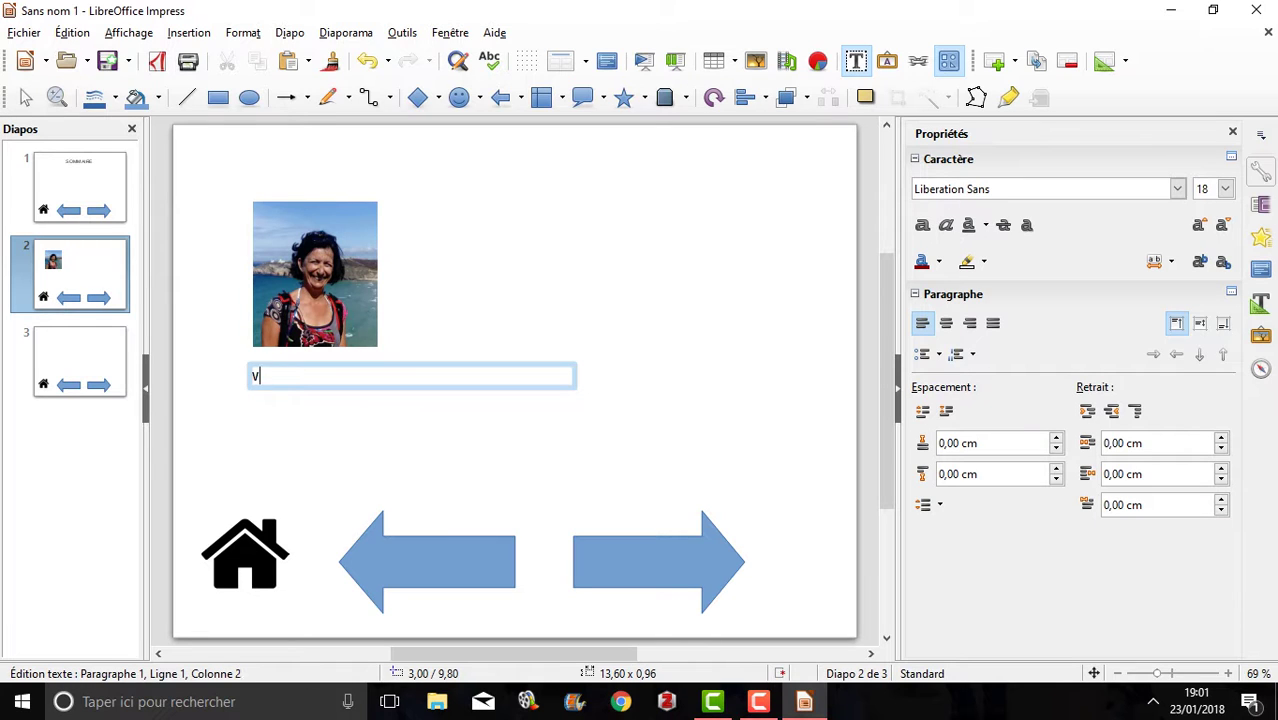
key(BackSpace)
key(BackSpace)
key(BackSpace)
key(BackSpace)
key(BackSpace)
text(Voici ma maman.)
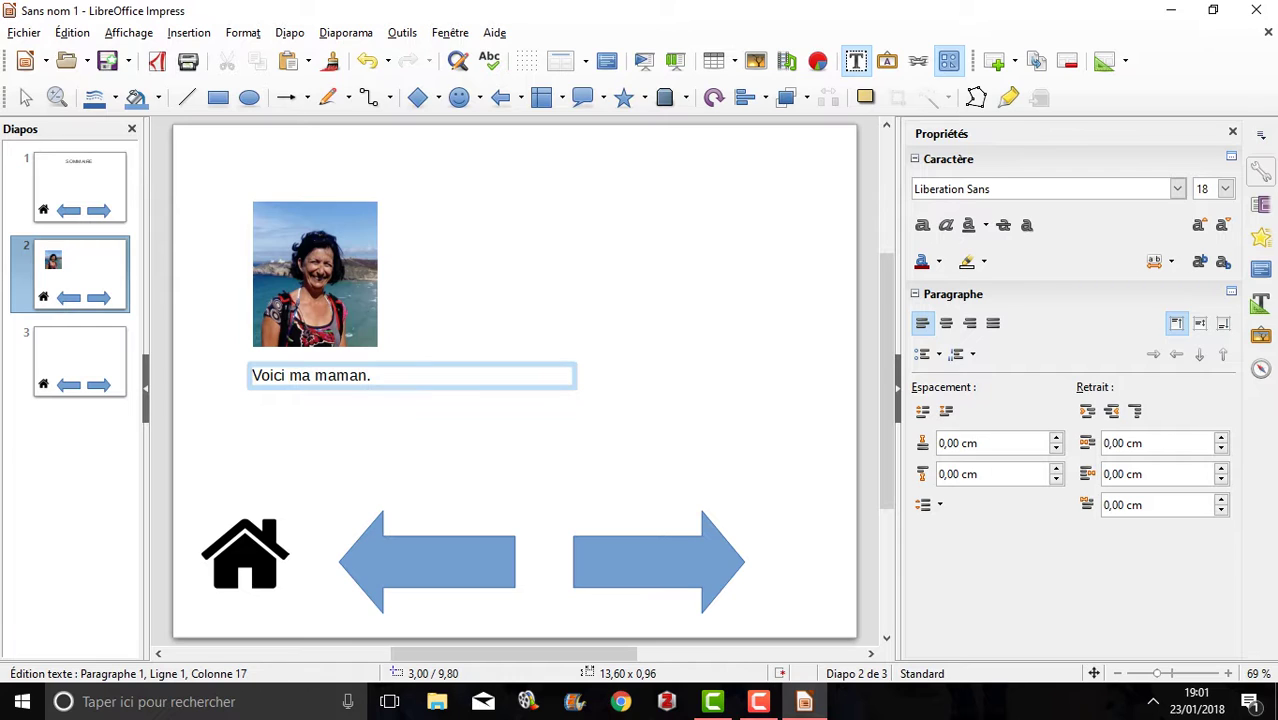
click(552, 440)
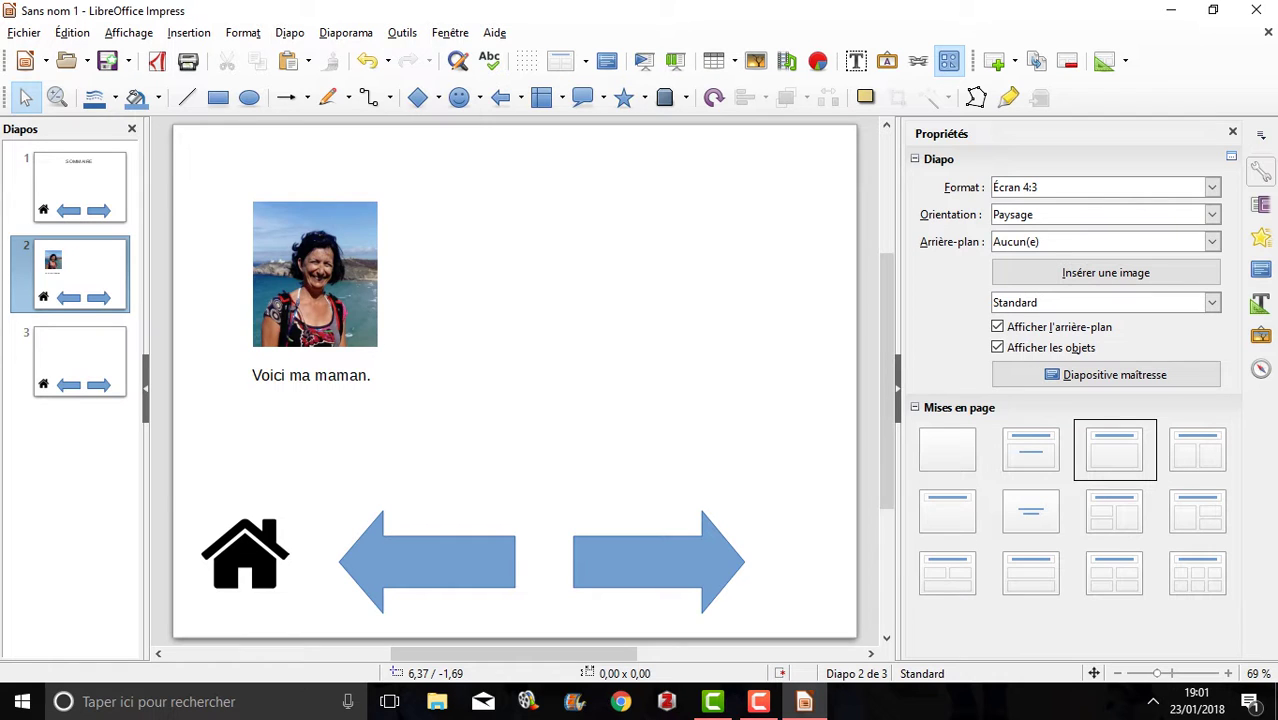
click(189, 33)
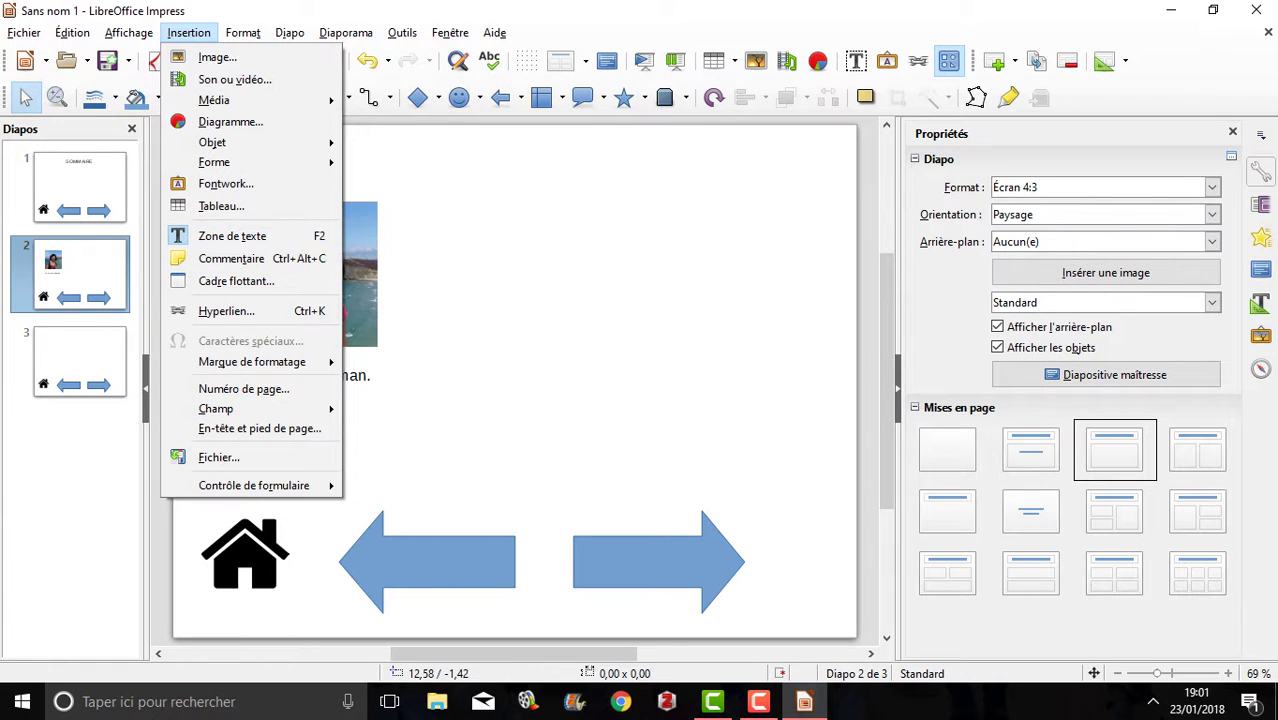
click(189, 33)
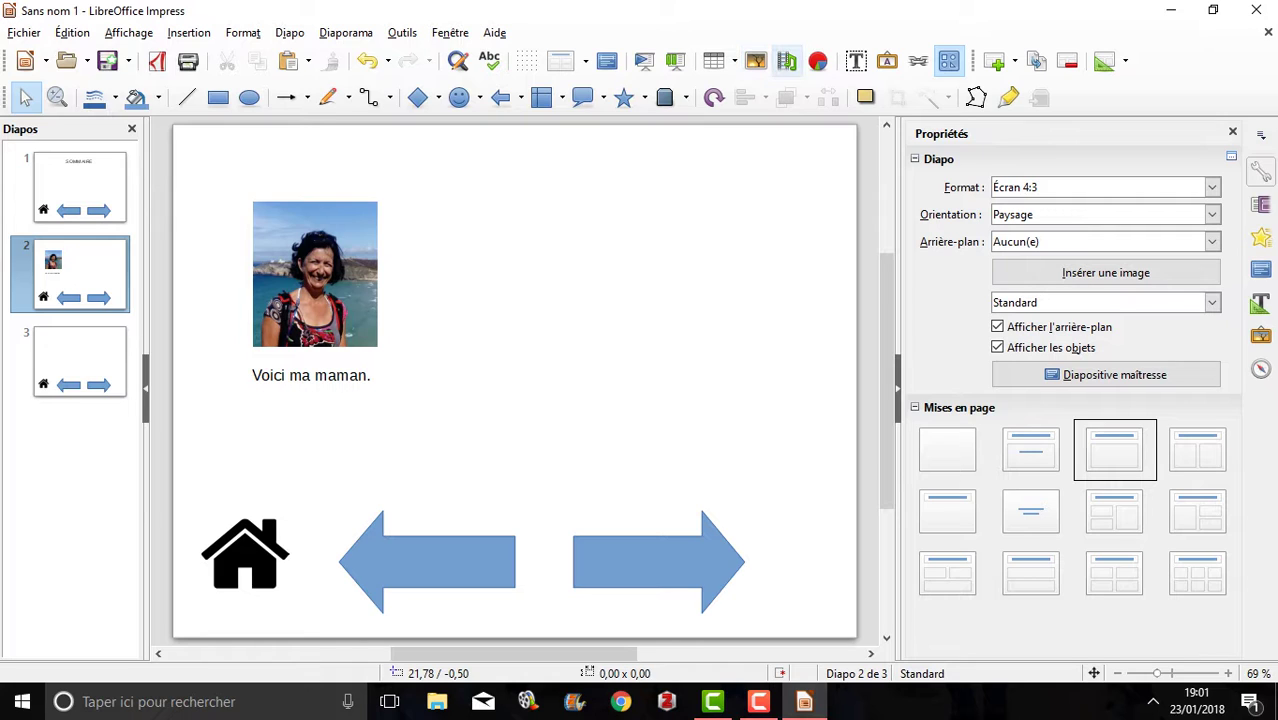
- Insert the "Papa anniversaire" video on slide 2 and set its width to 10 cm with the ratio kept
click(189, 33)
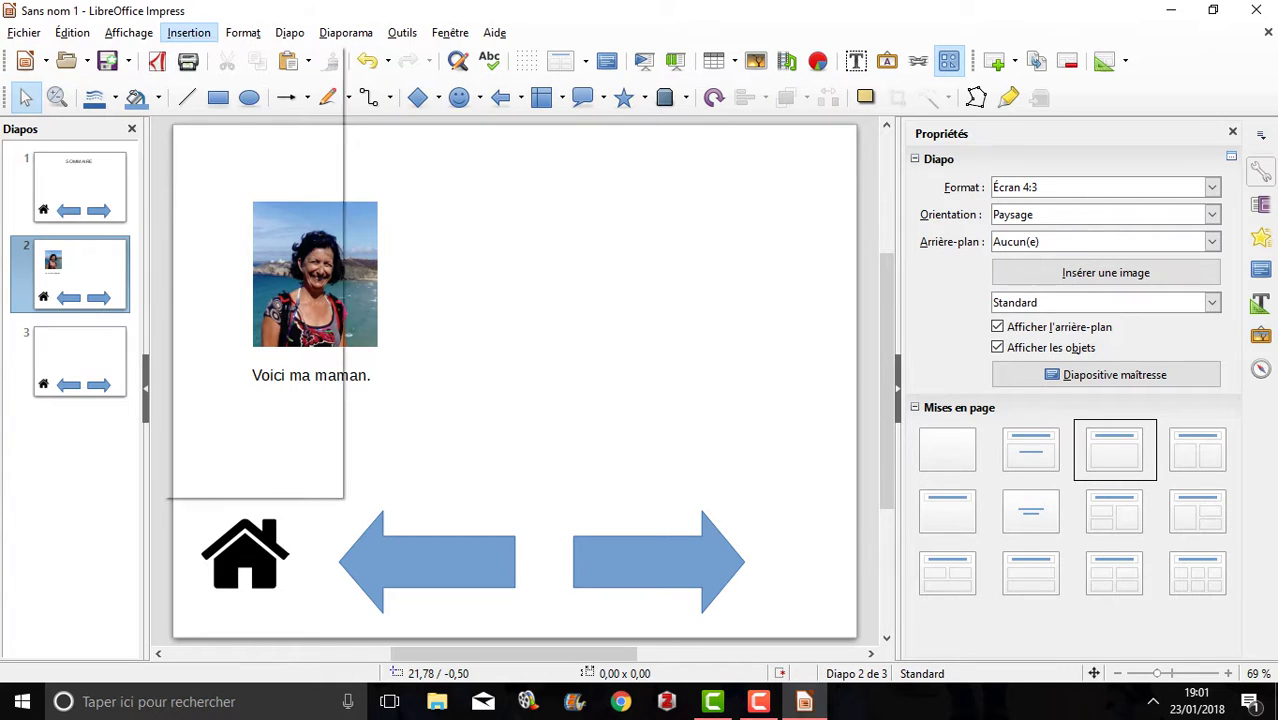
click(234, 79)
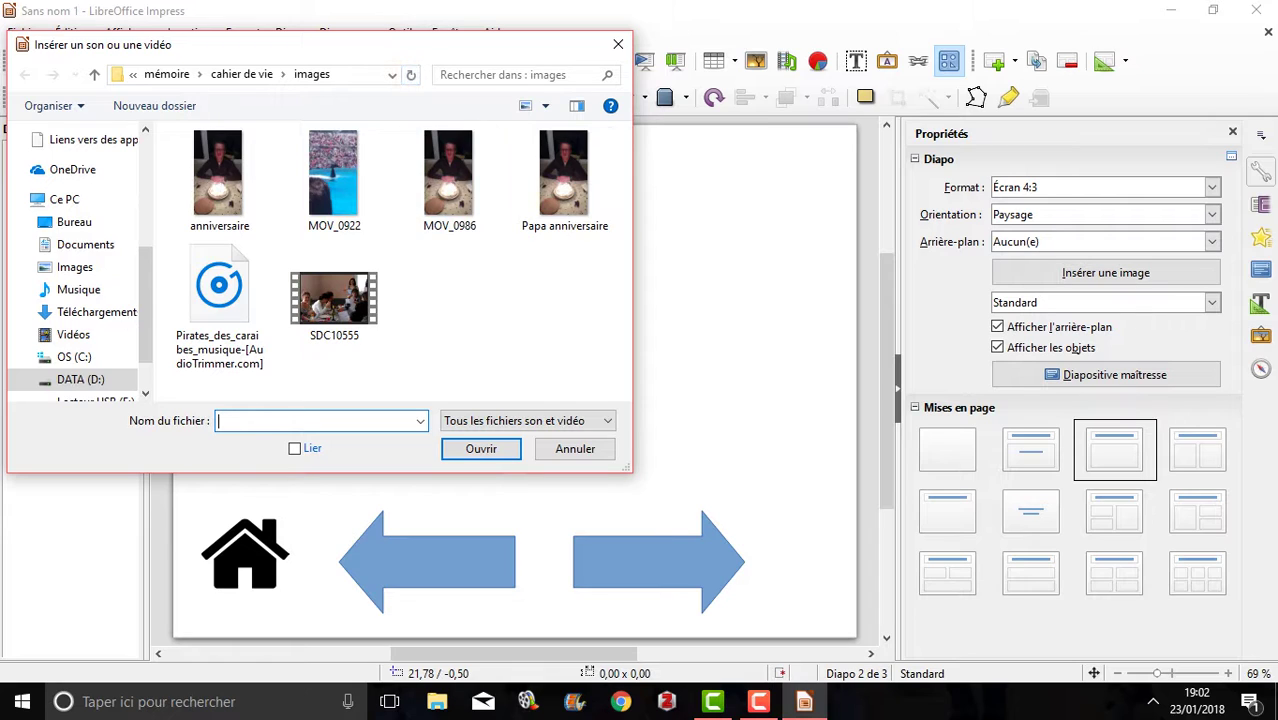
click(564, 180)
click(481, 448)
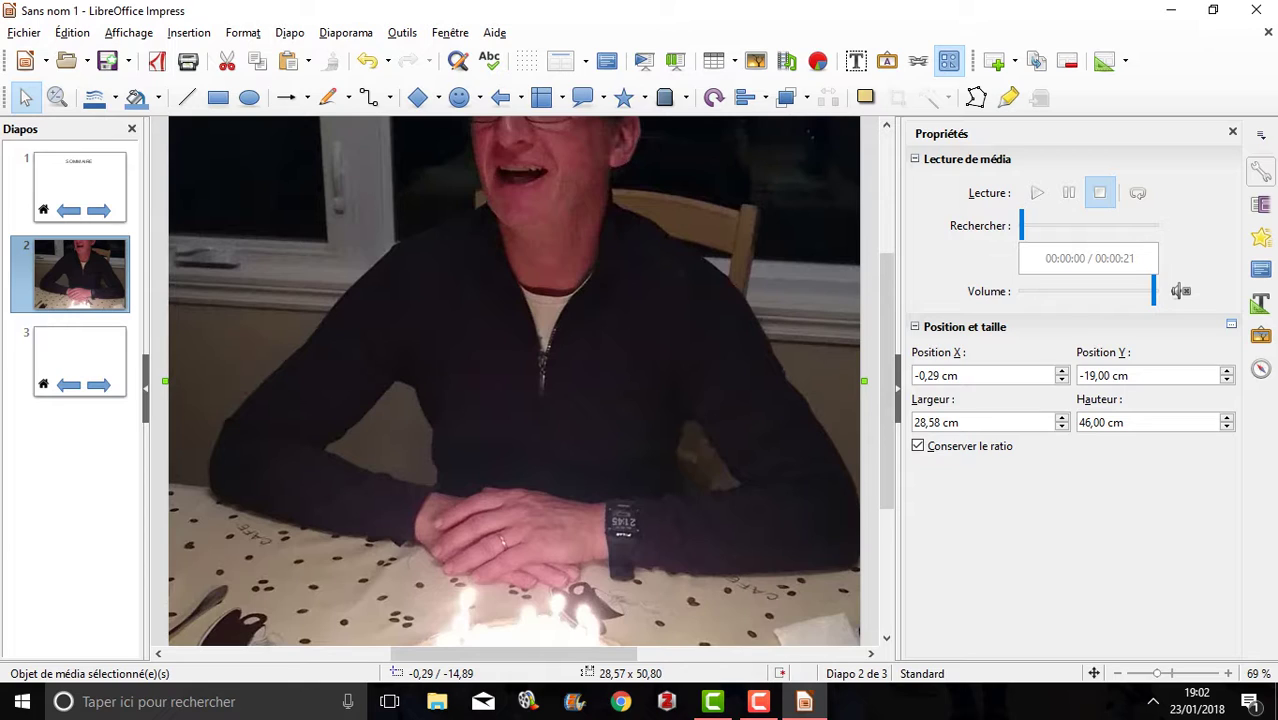
drag(943, 423, 913, 423)
text(10)
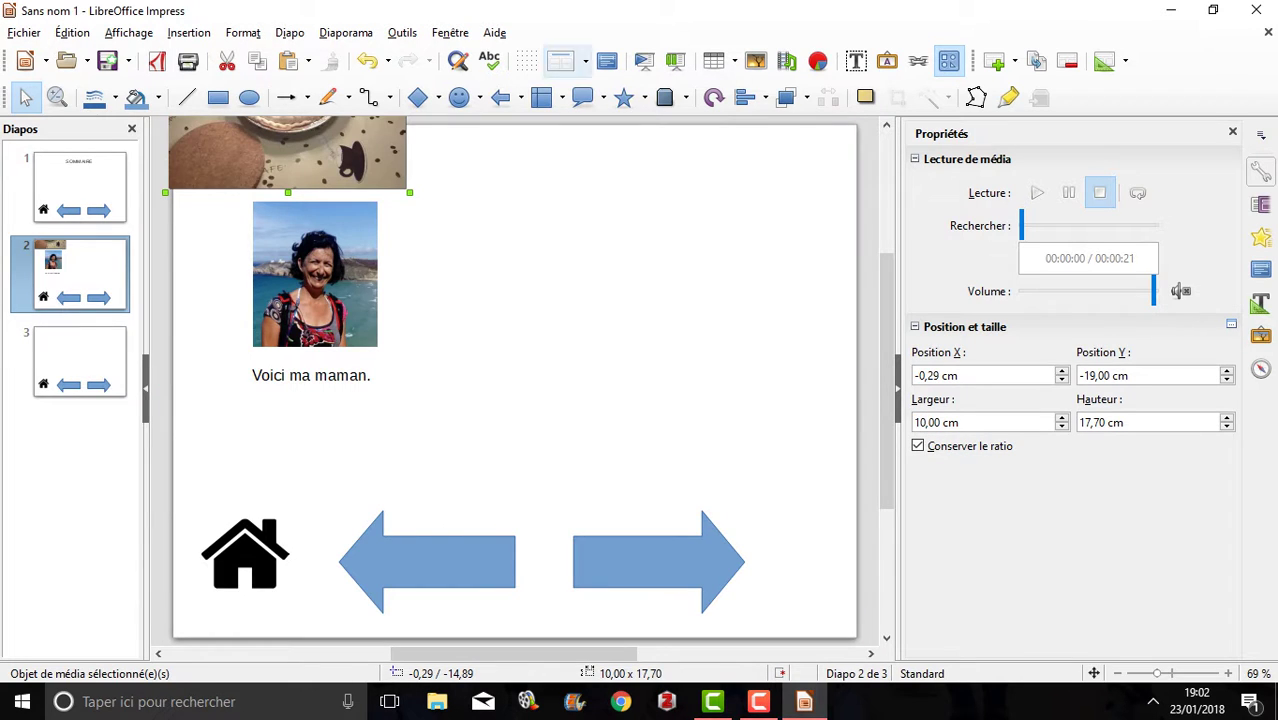
- Shrink the video to about 8 × 14.1 cm, place it well to the right of the photo above the arrows, and preview its playback
drag(287, 150, 632, 508)
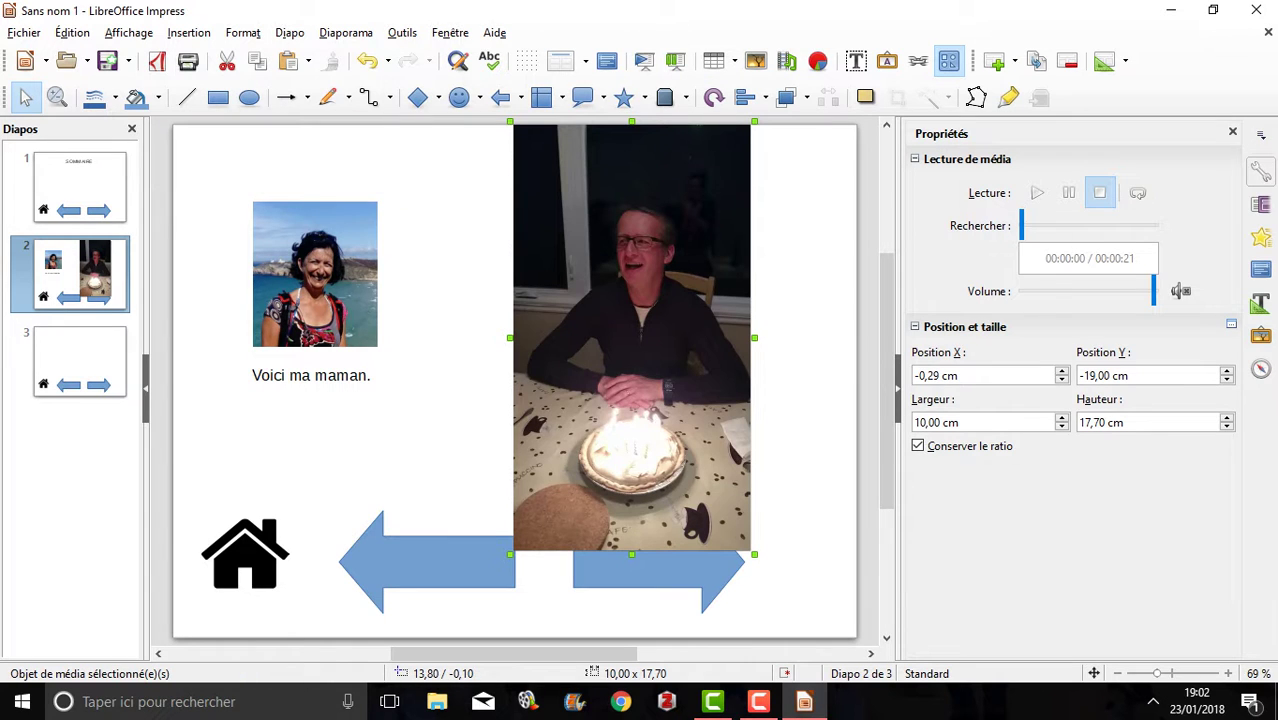
drag(754, 553, 704, 461)
drag(610, 300, 673, 324)
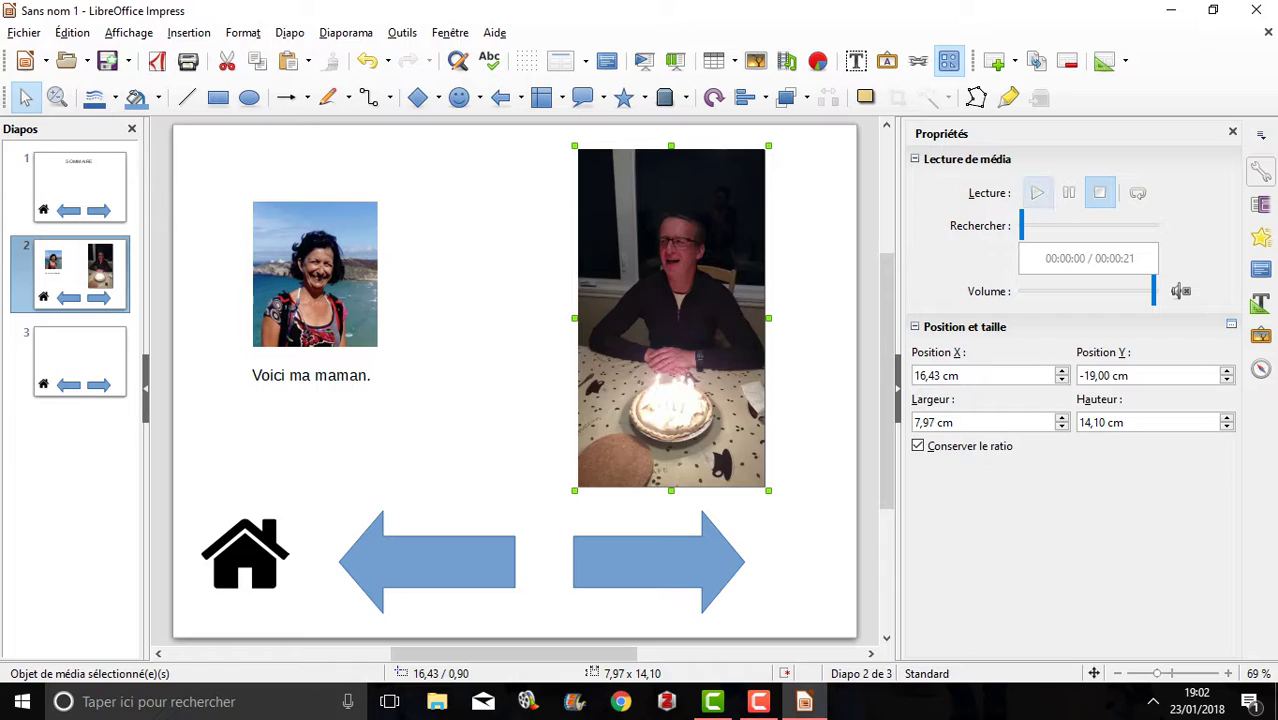
click(1037, 193)
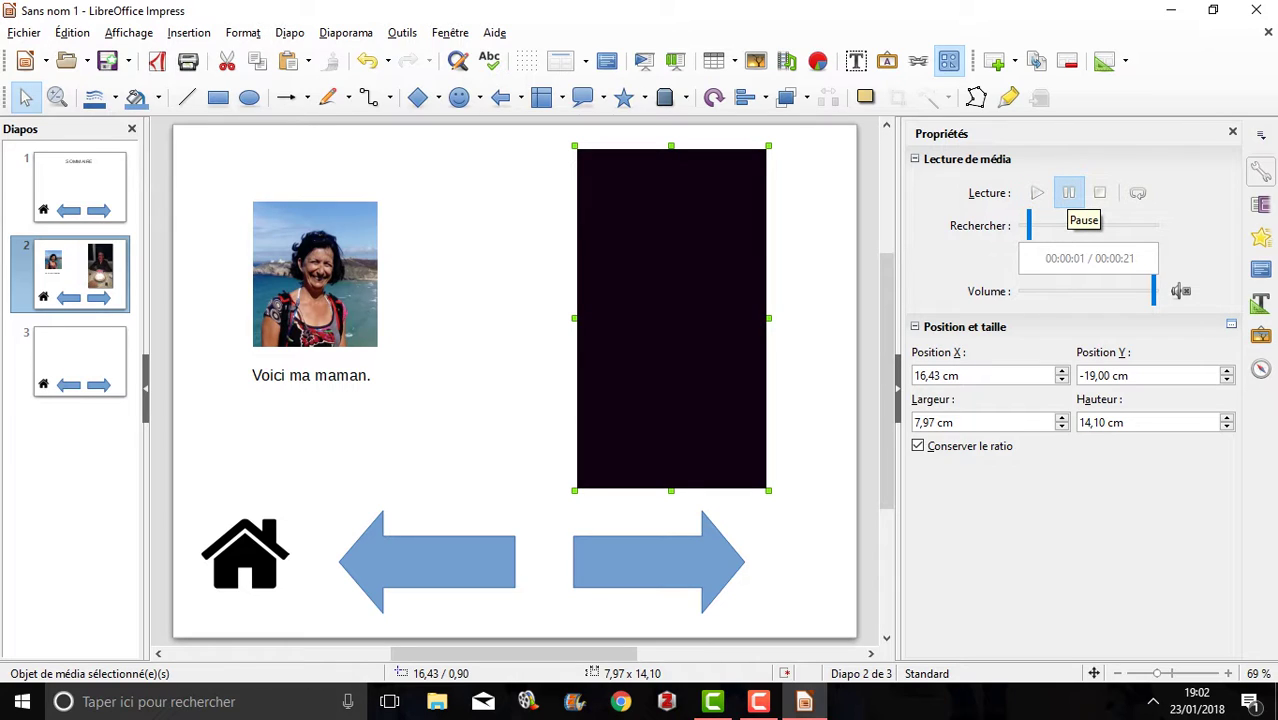
click(1069, 193)
- Insert the "Jack_Sparrow" image on slide 3 and scale it to about 7.9 × 9.8 cm above the left arrow
click(62, 388)
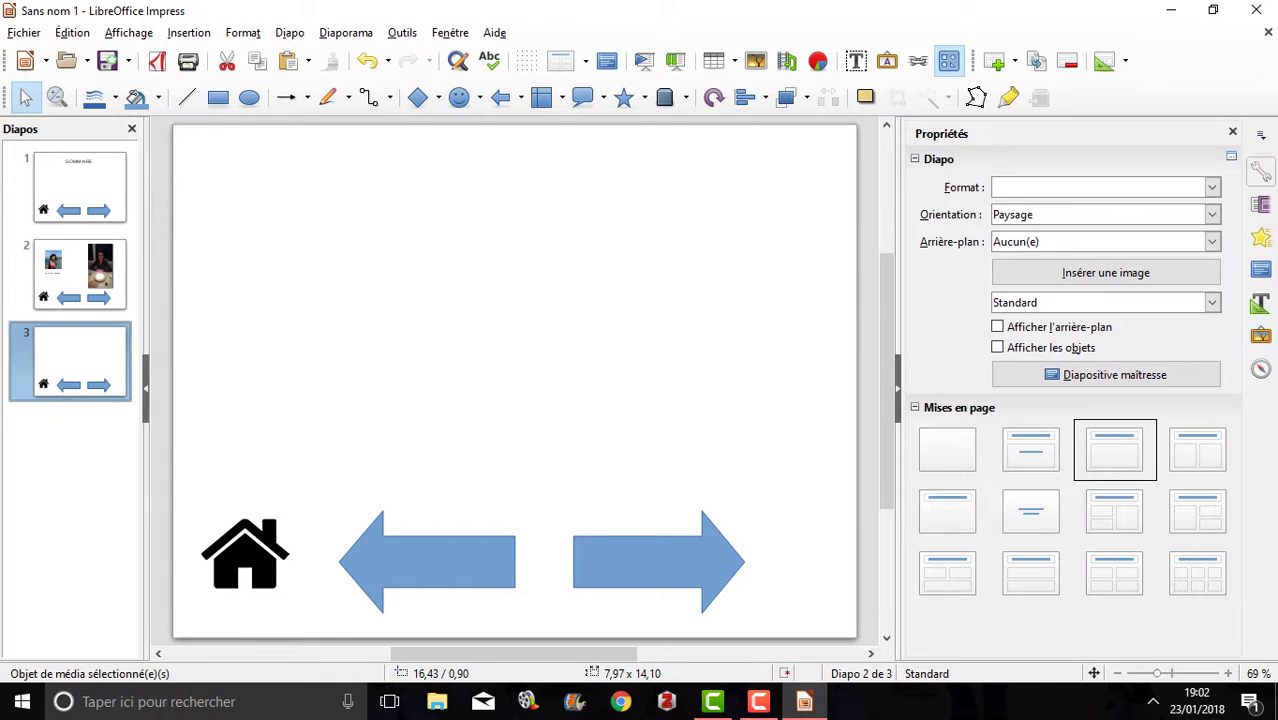
click(189, 32)
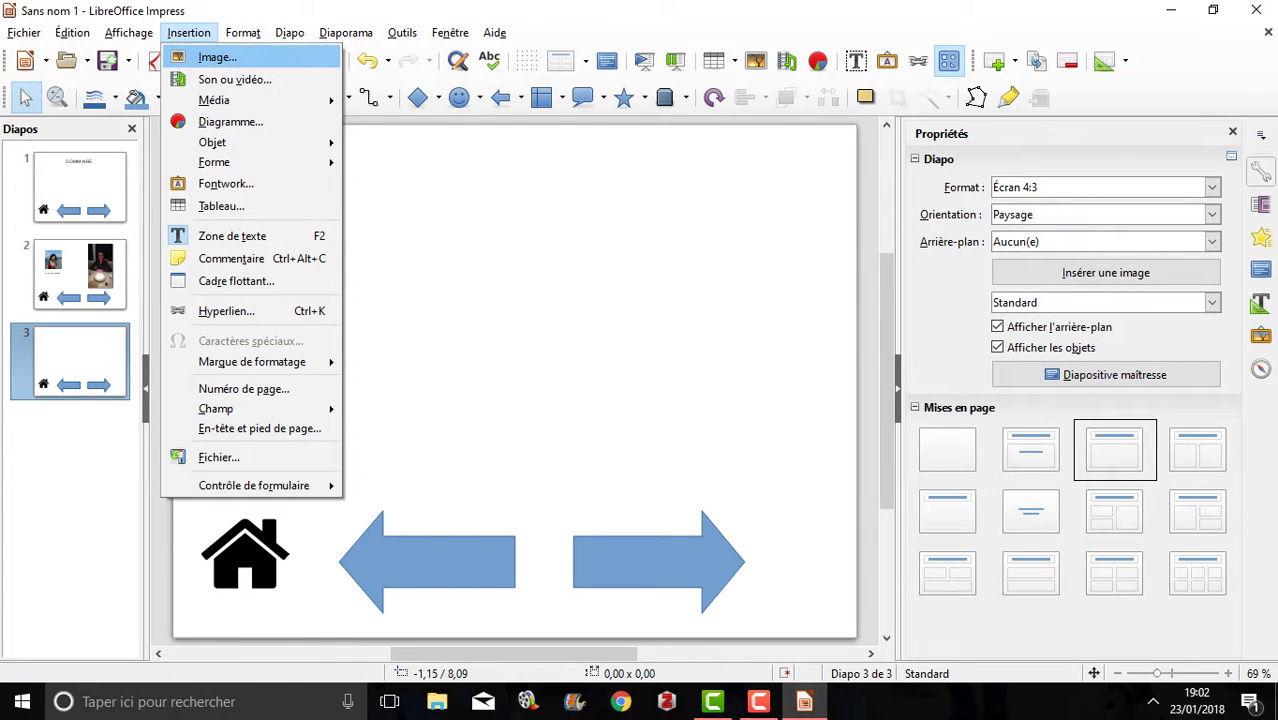
click(217, 57)
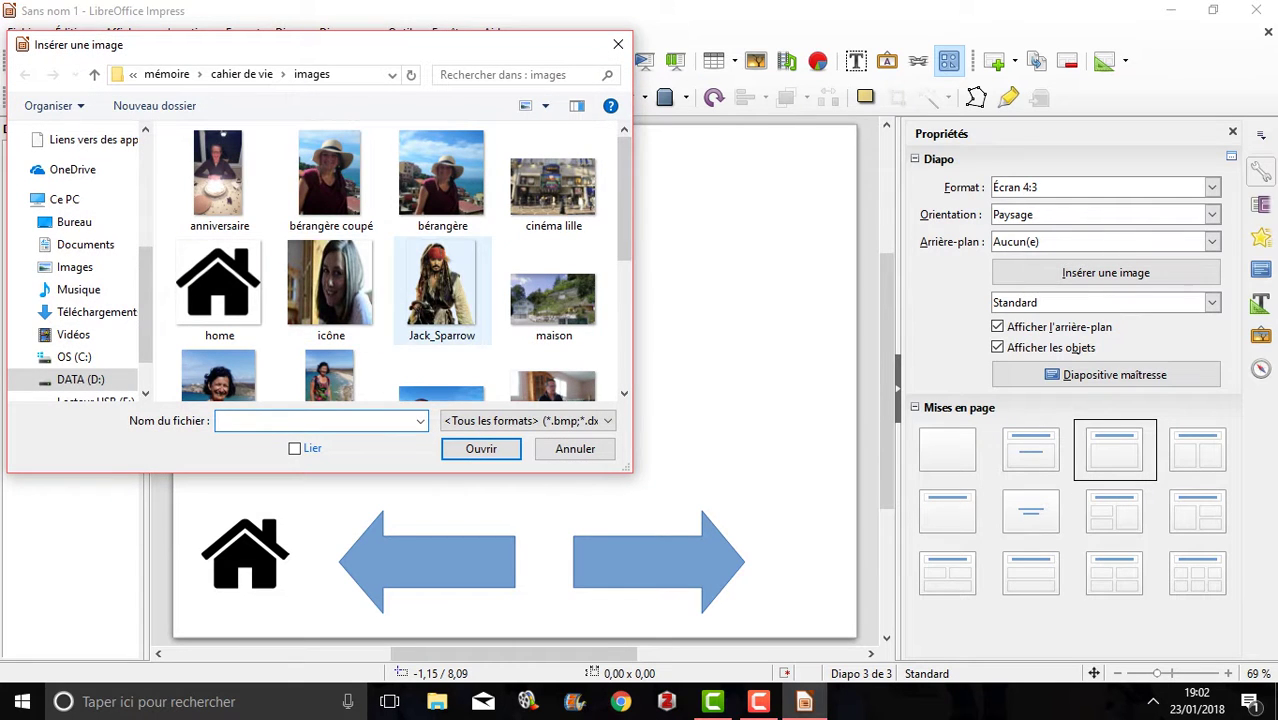
click(441, 285)
click(480, 448)
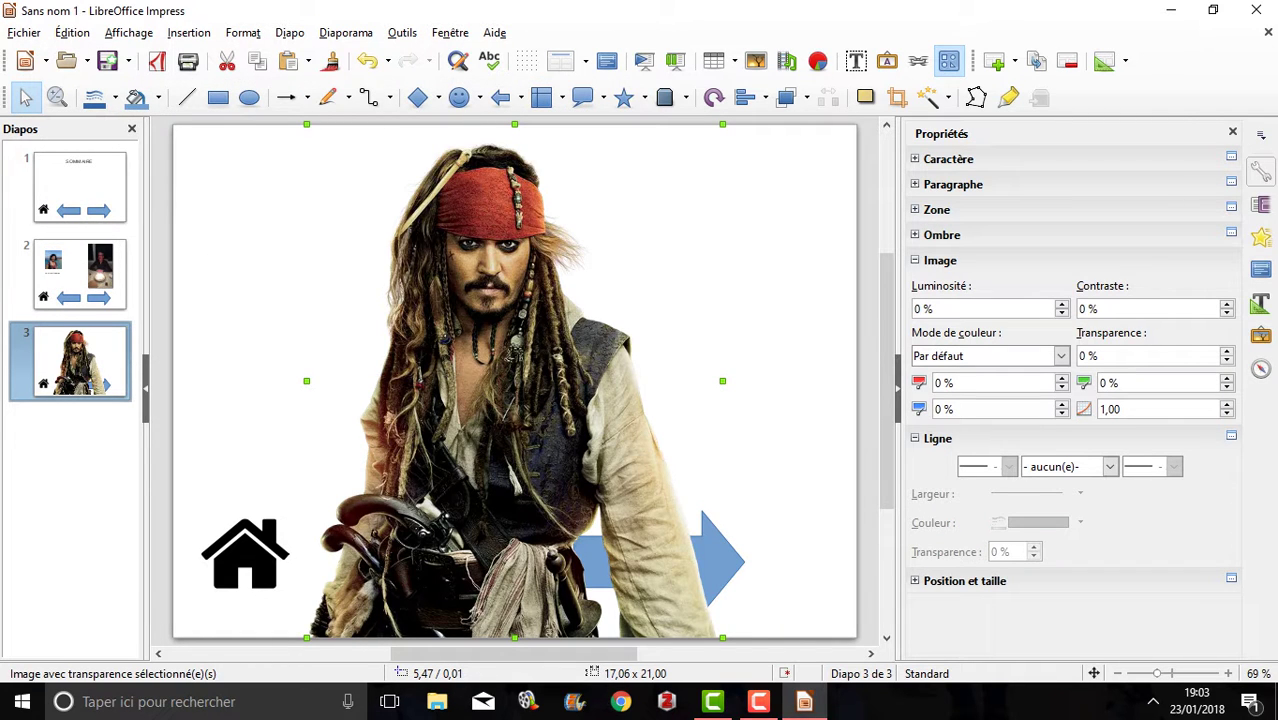
drag(722, 124, 499, 398)
drag(420, 500, 452, 280)
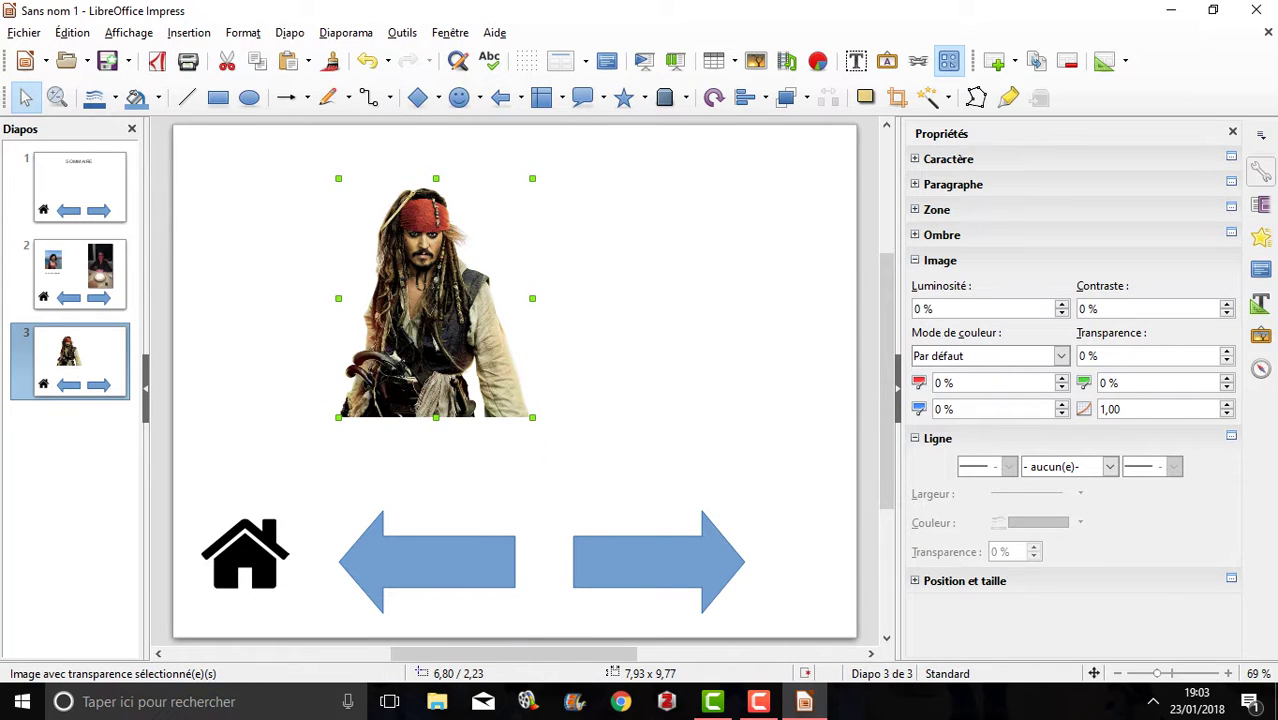
- Insert the trimmed "Pirates_des_caraibes_musique" audio file from the "cahier de vie" folder on slide 3
click(189, 33)
click(234, 80)
key(alt+Up)
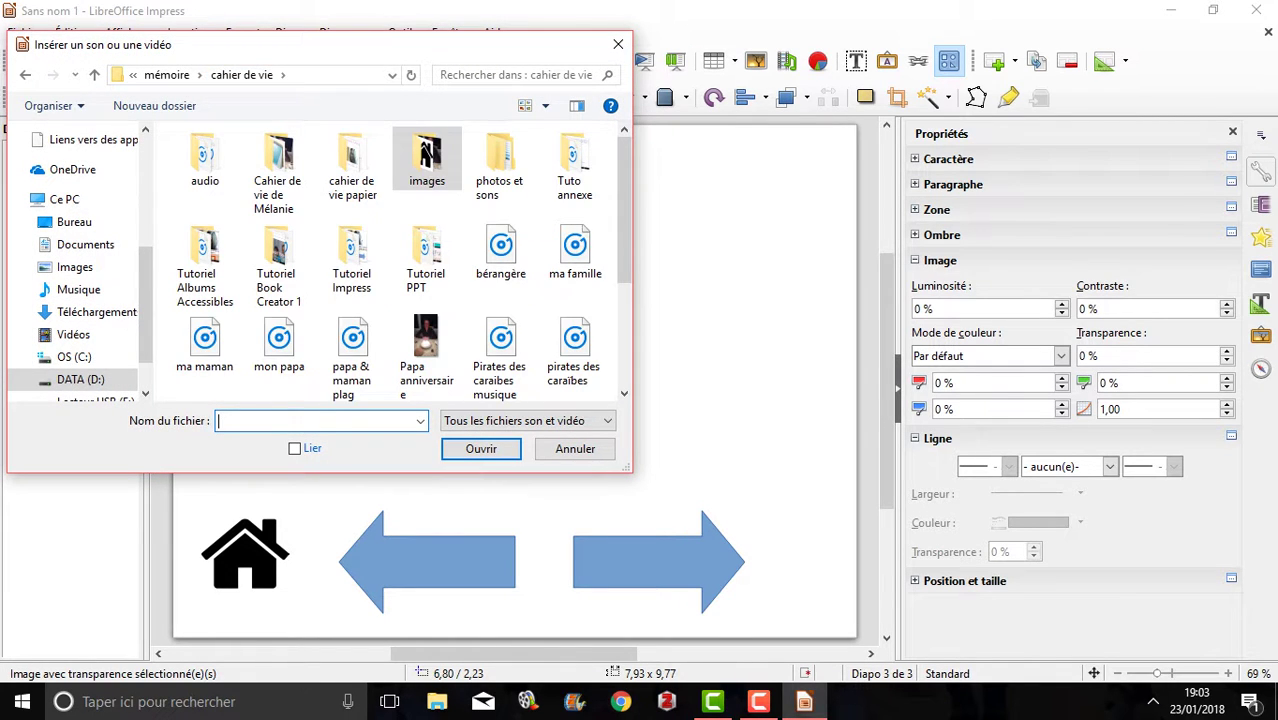
scroll(404, 264, down, 1)
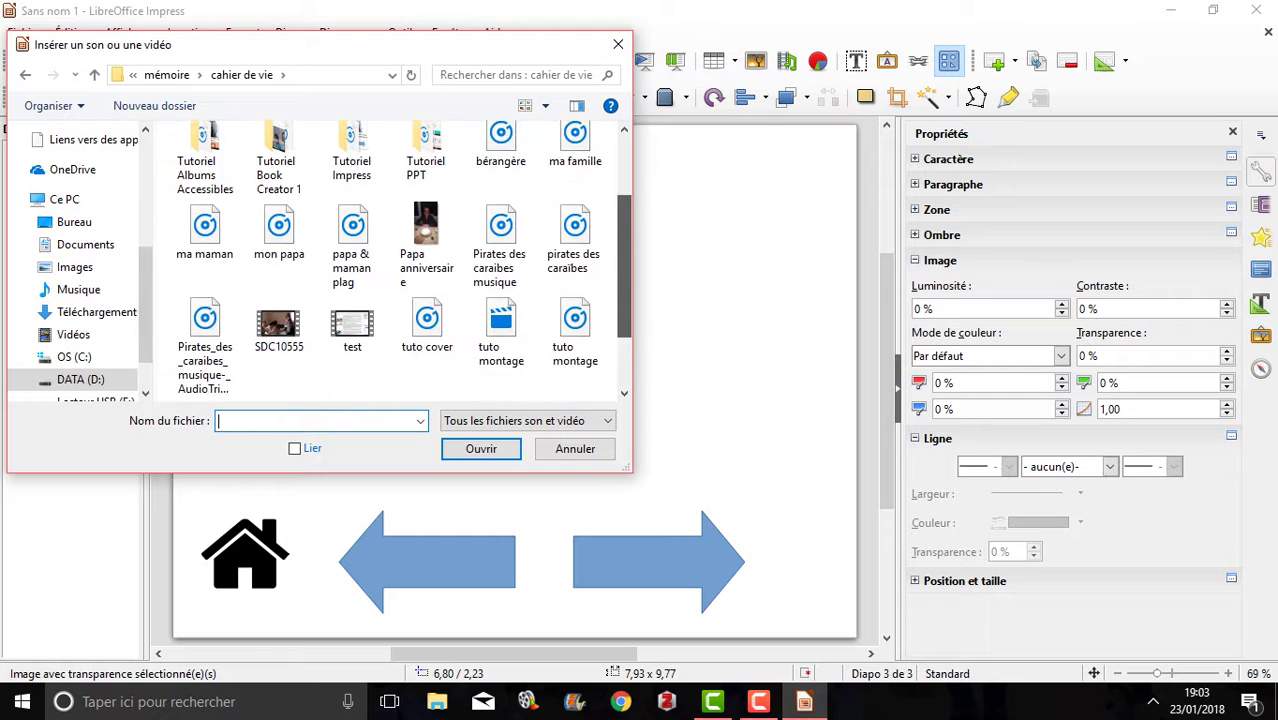
scroll(205, 265, down, 2)
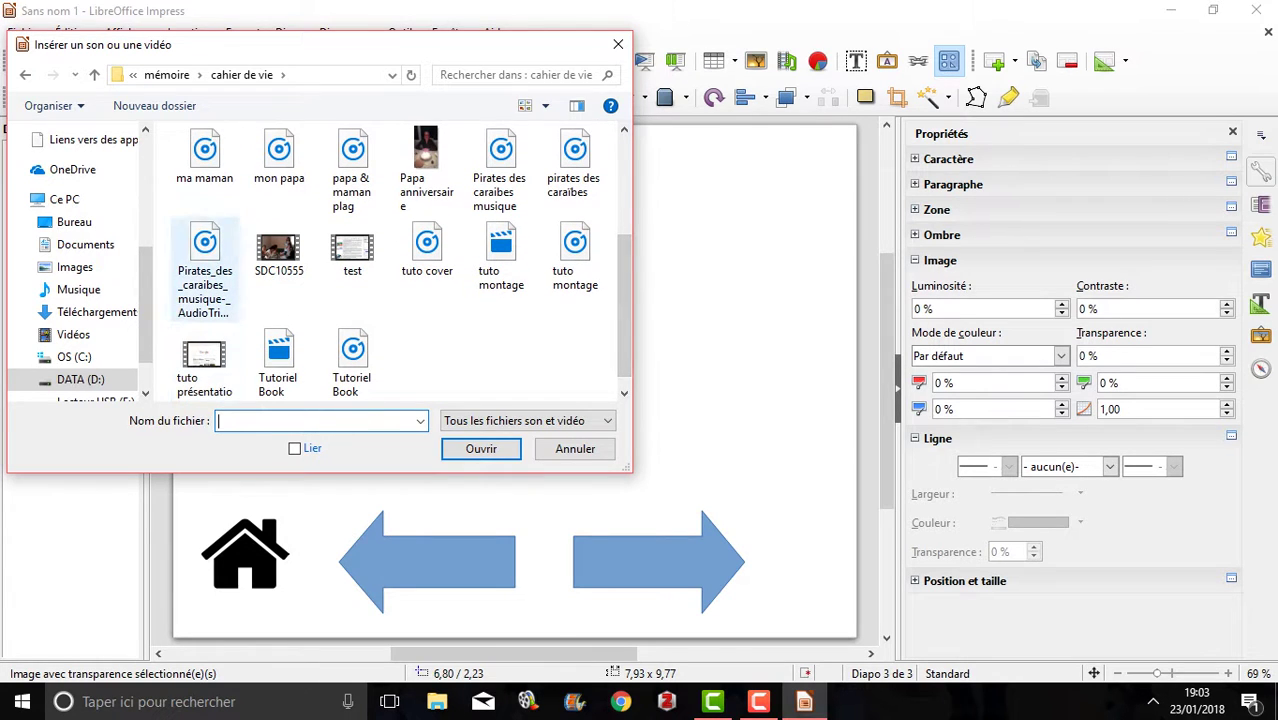
click(205, 270)
click(481, 448)
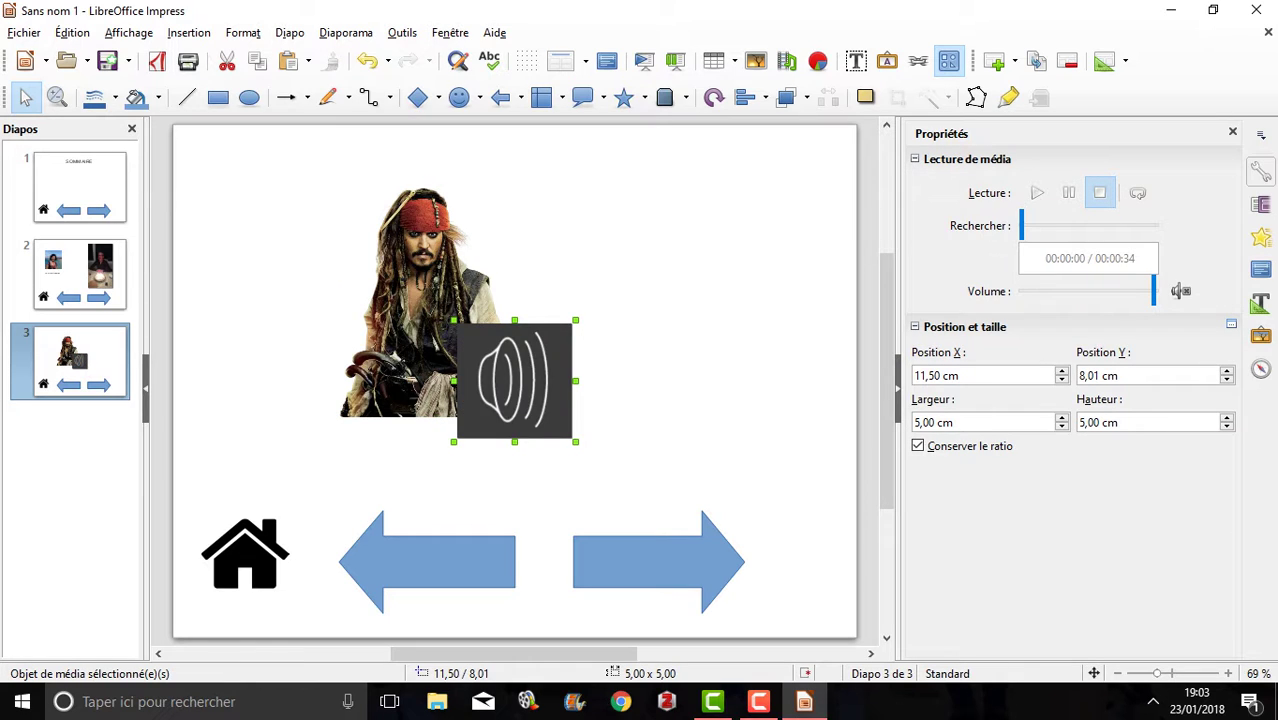
- Move the audio icon off slide 3, just beyond its right edge
drag(514, 377, 679, 359)
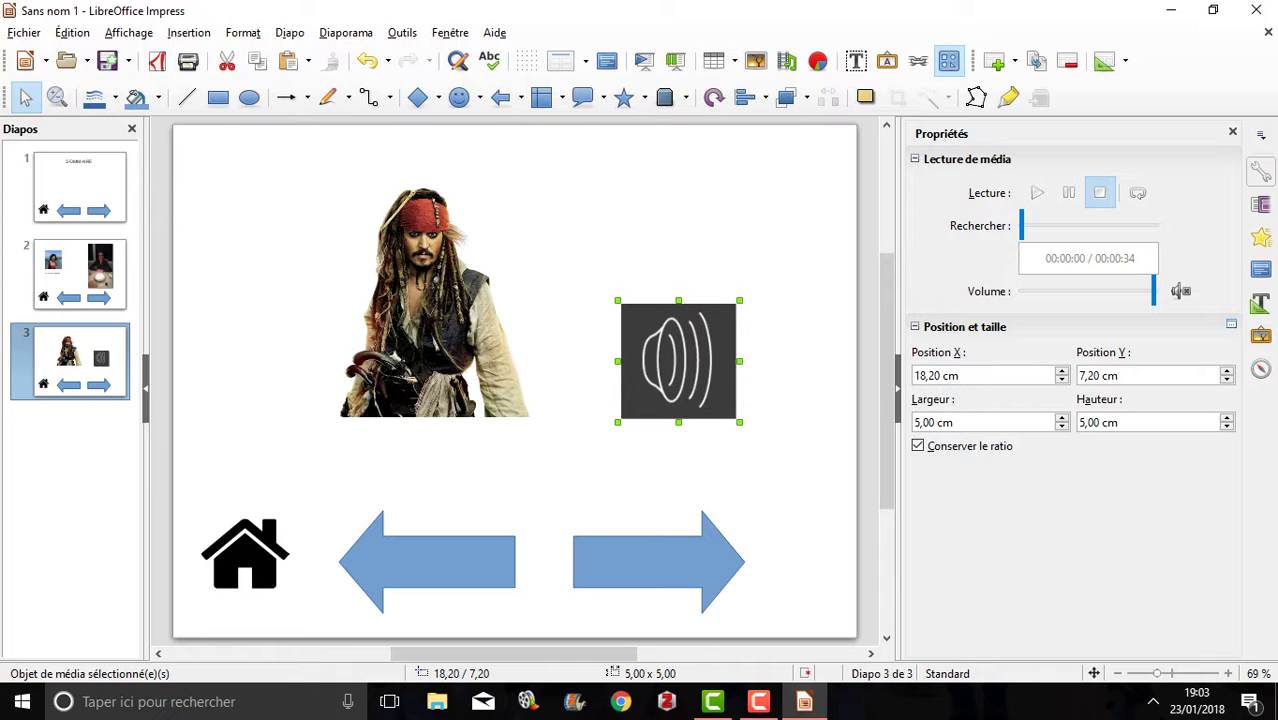
scroll(514, 380, right, 3)
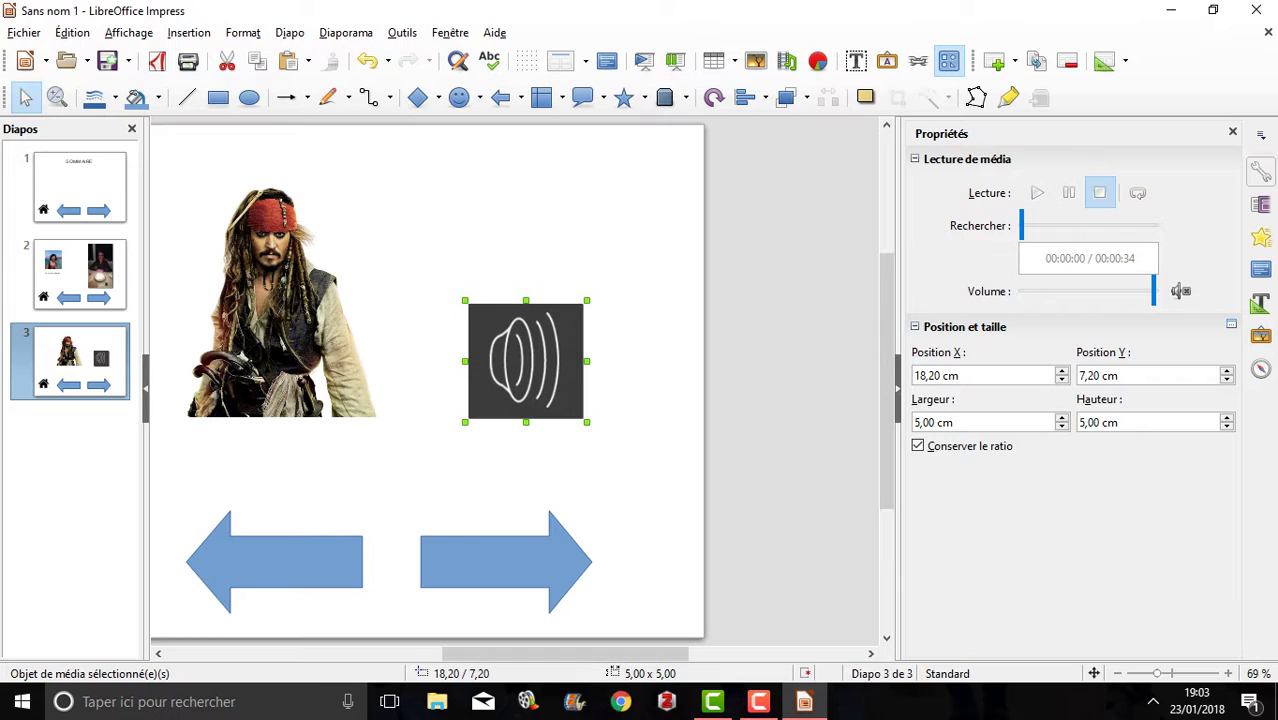
drag(525, 361, 775, 356)
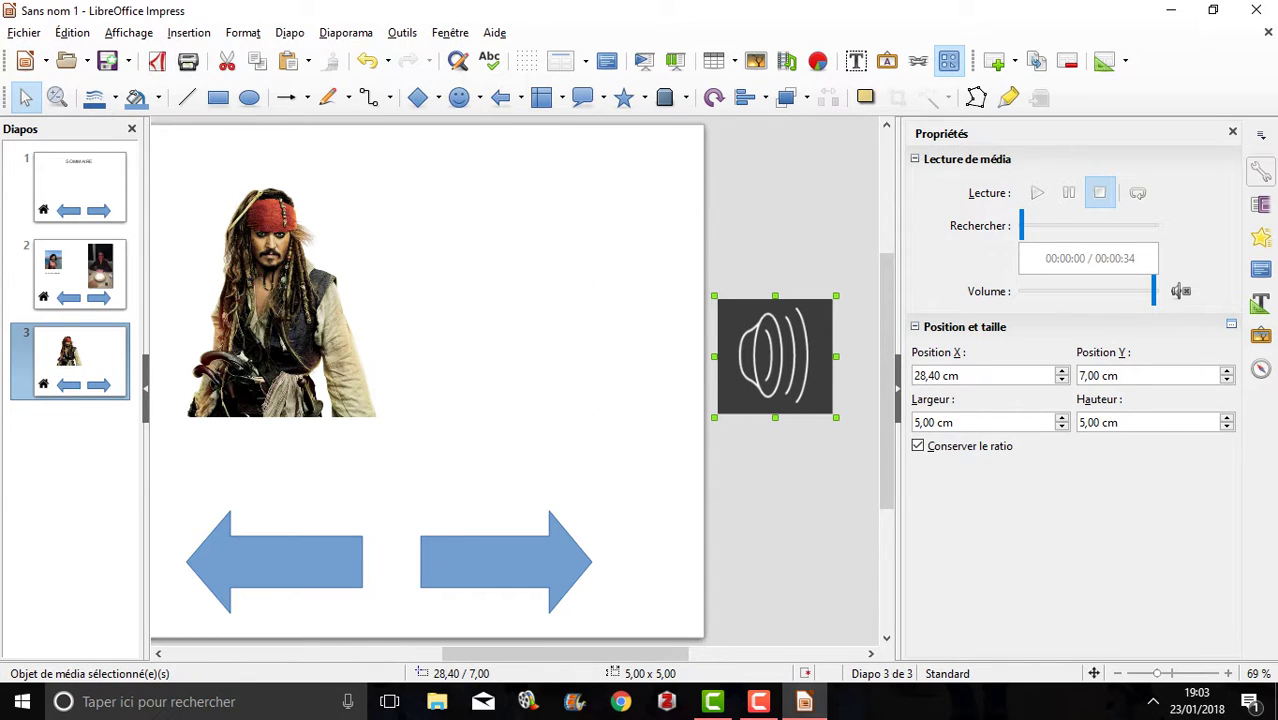
scroll(515, 380, left, 2)
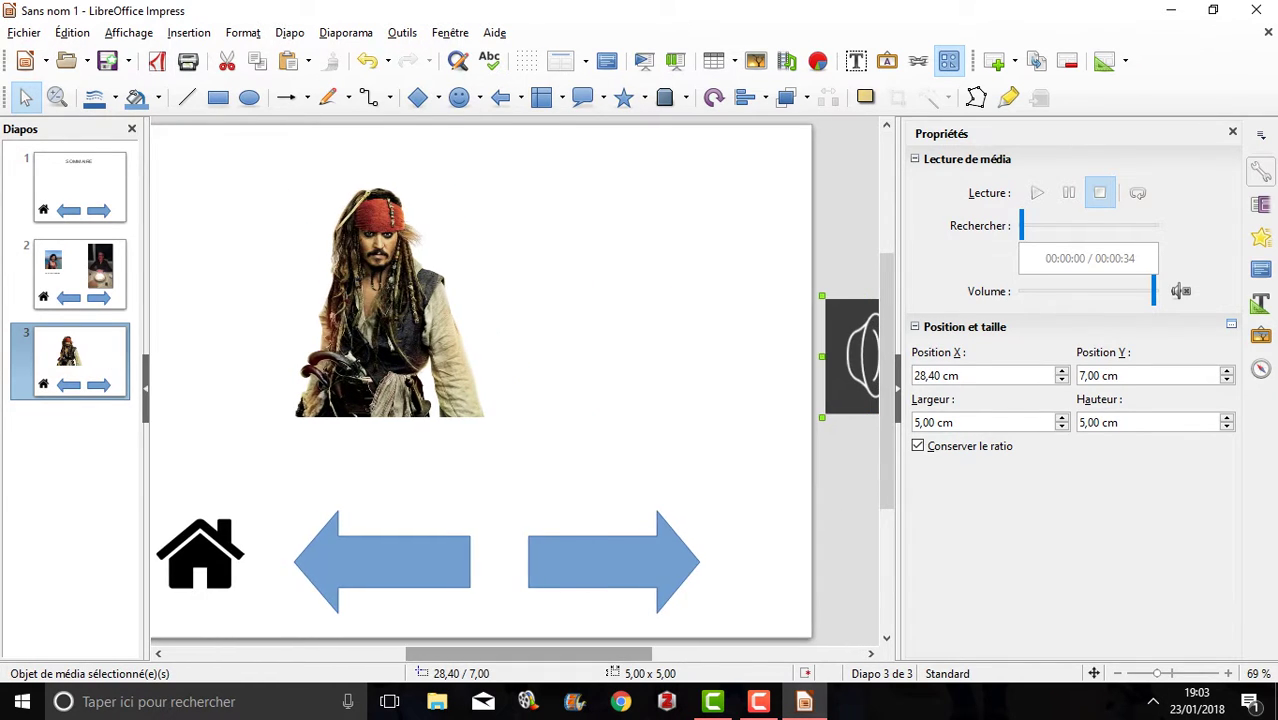
scroll(515, 380, left, 1)
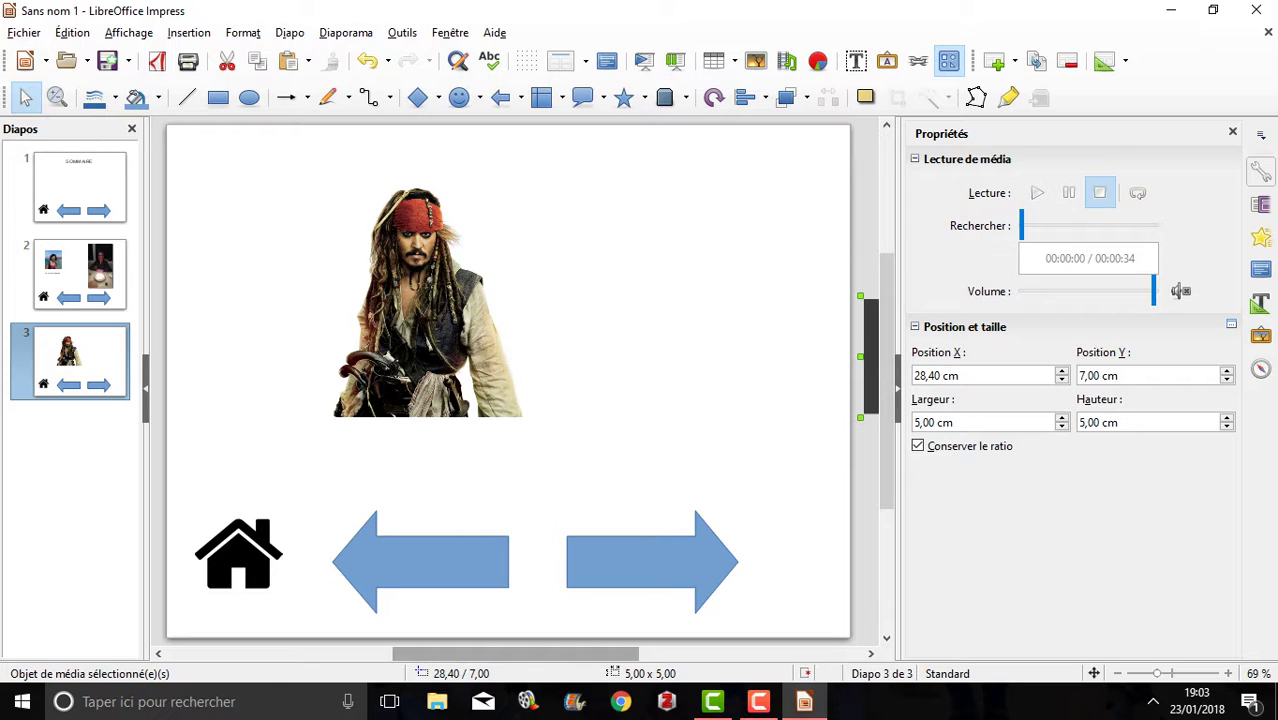
- Set the Jack Sparrow image's mouse-click interaction to "Jouer le fichier audio"
click(428, 300)
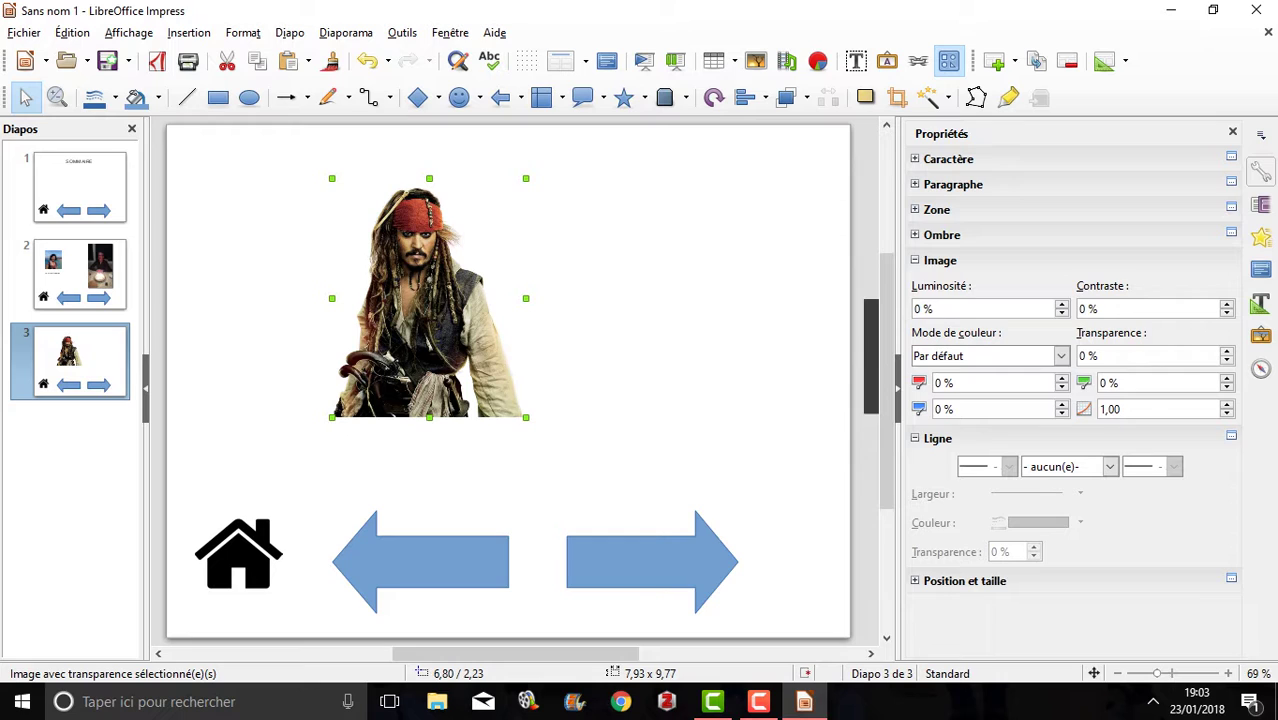
right_click(466, 373)
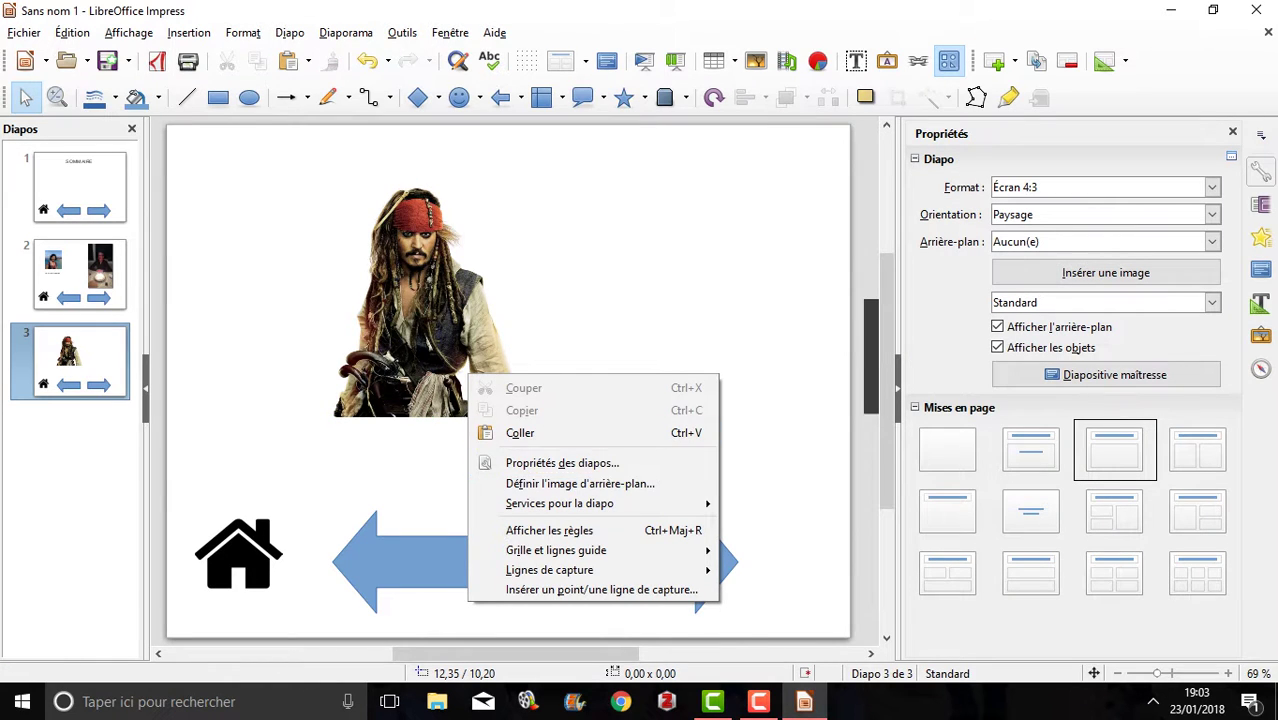
click(408, 319)
click(408, 319)
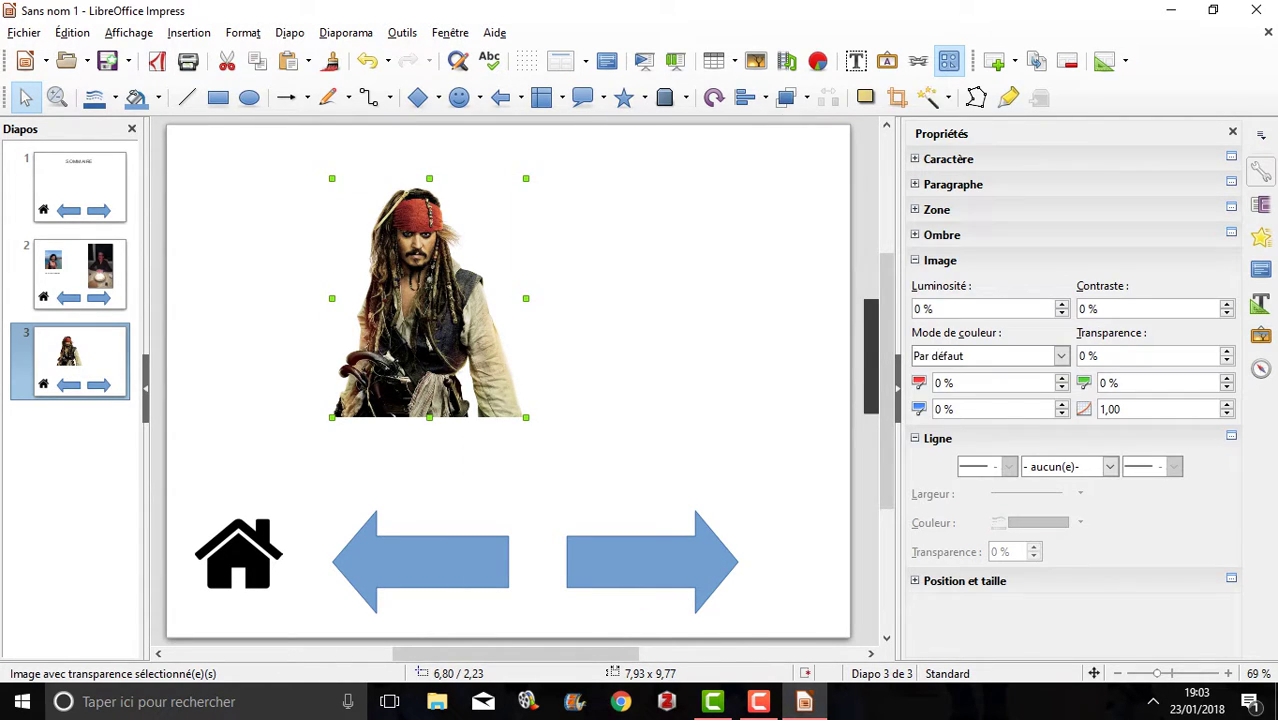
right_click(406, 319)
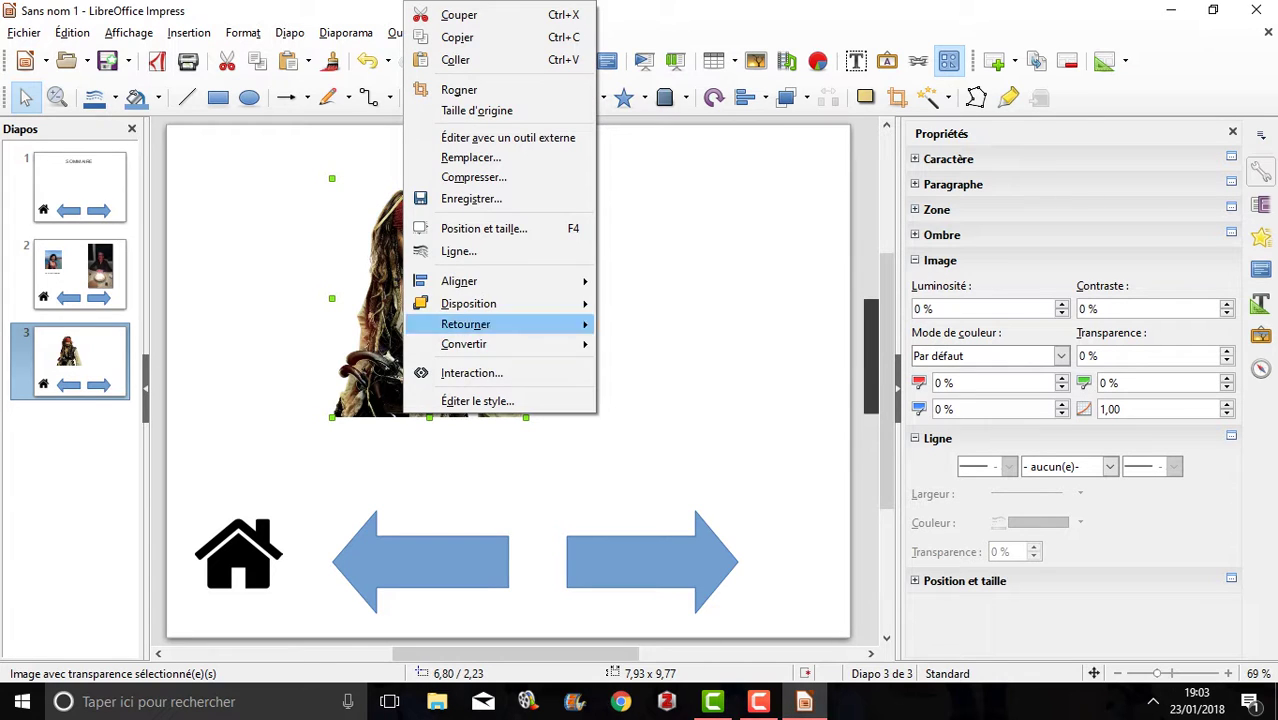
click(470, 369)
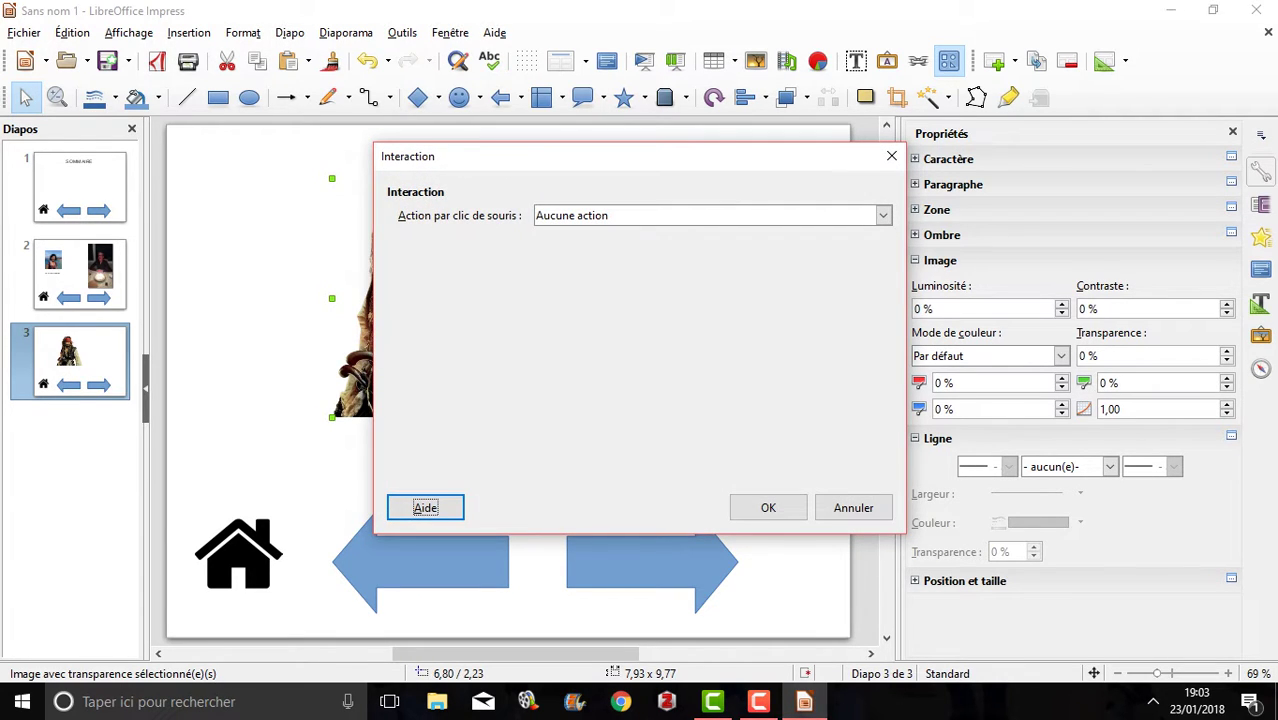
click(883, 215)
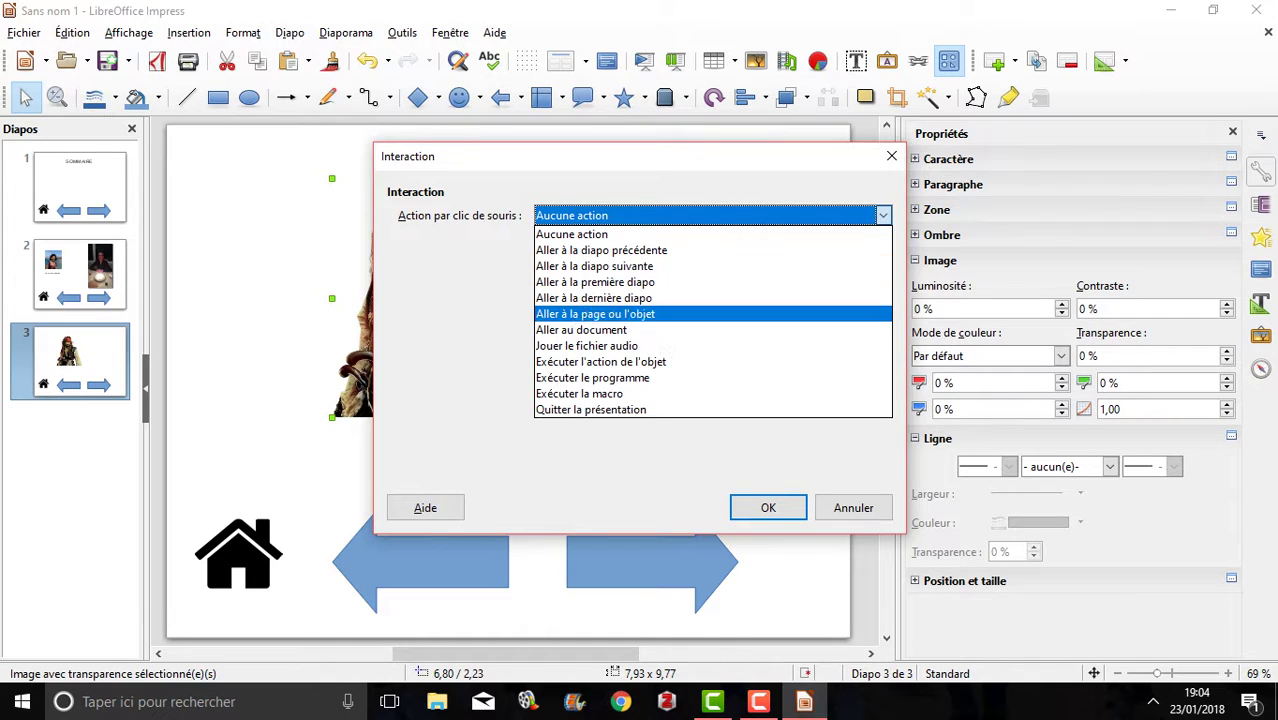
click(600, 346)
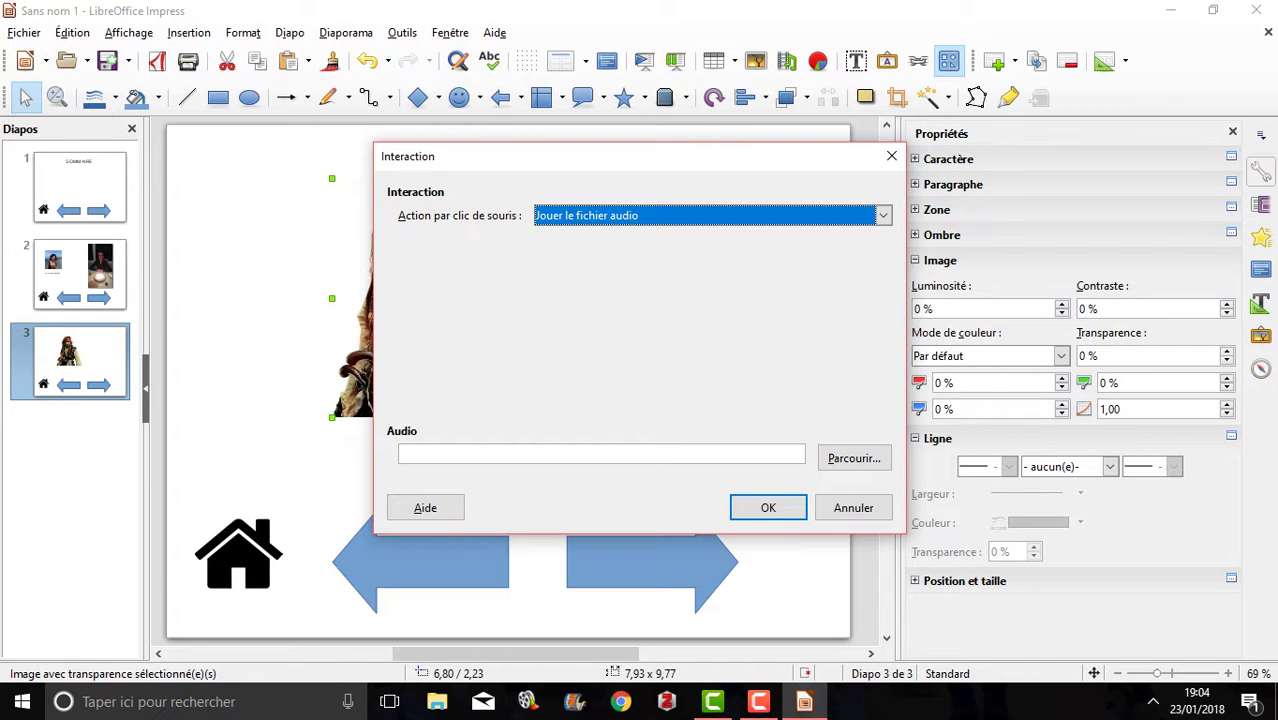
- Choose "pirates_des_cara_bes.wav" from the "audio" folder as the image's interaction sound, and deselect the image
click(854, 458)
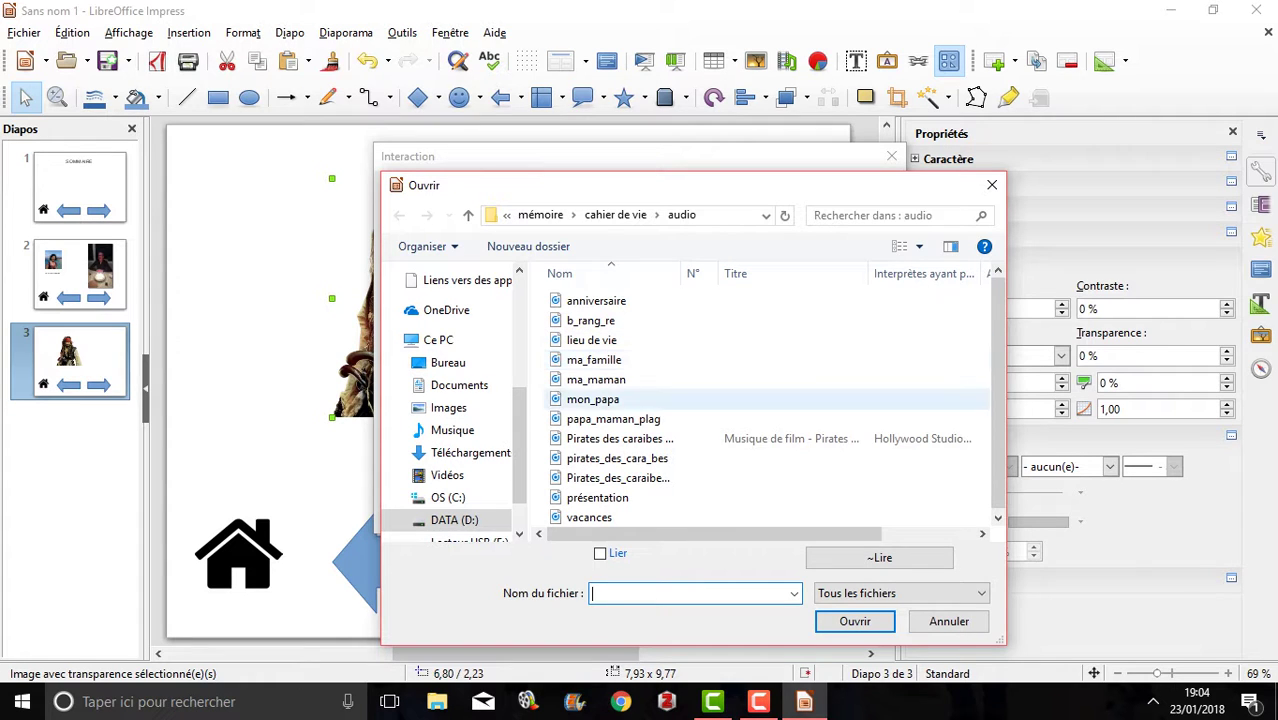
click(617, 458)
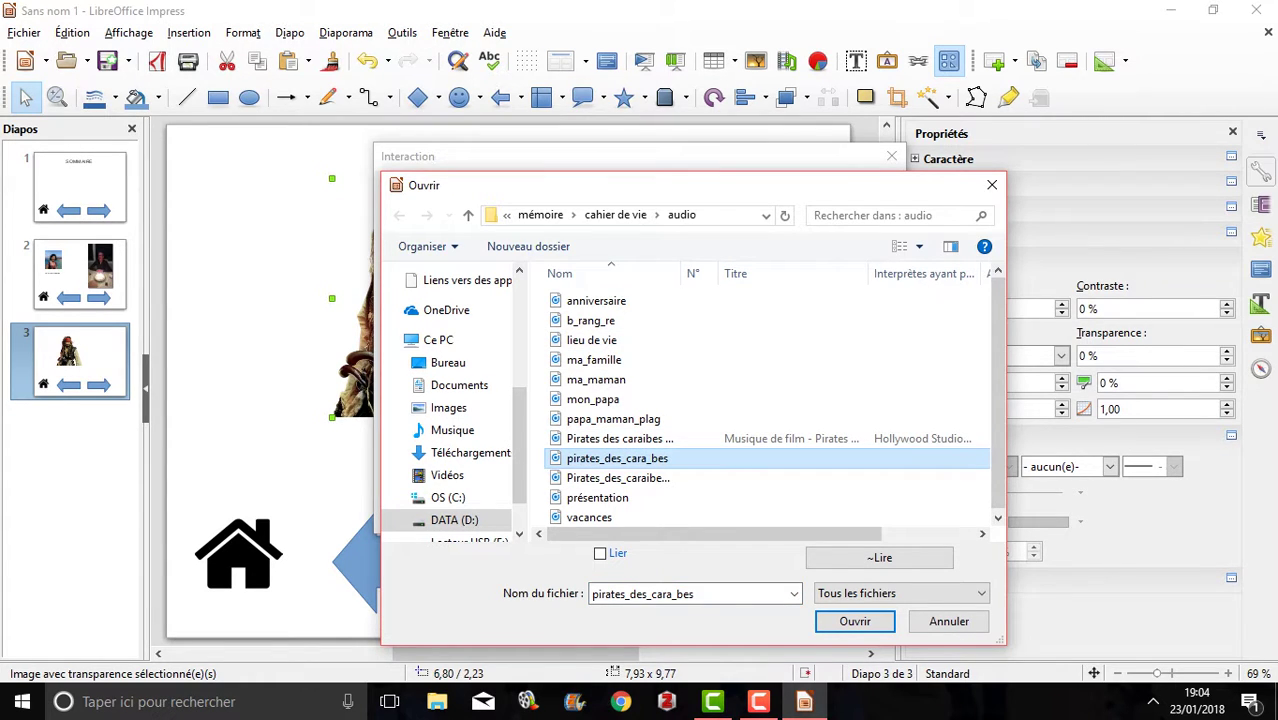
click(617, 478)
click(617, 458)
click(855, 621)
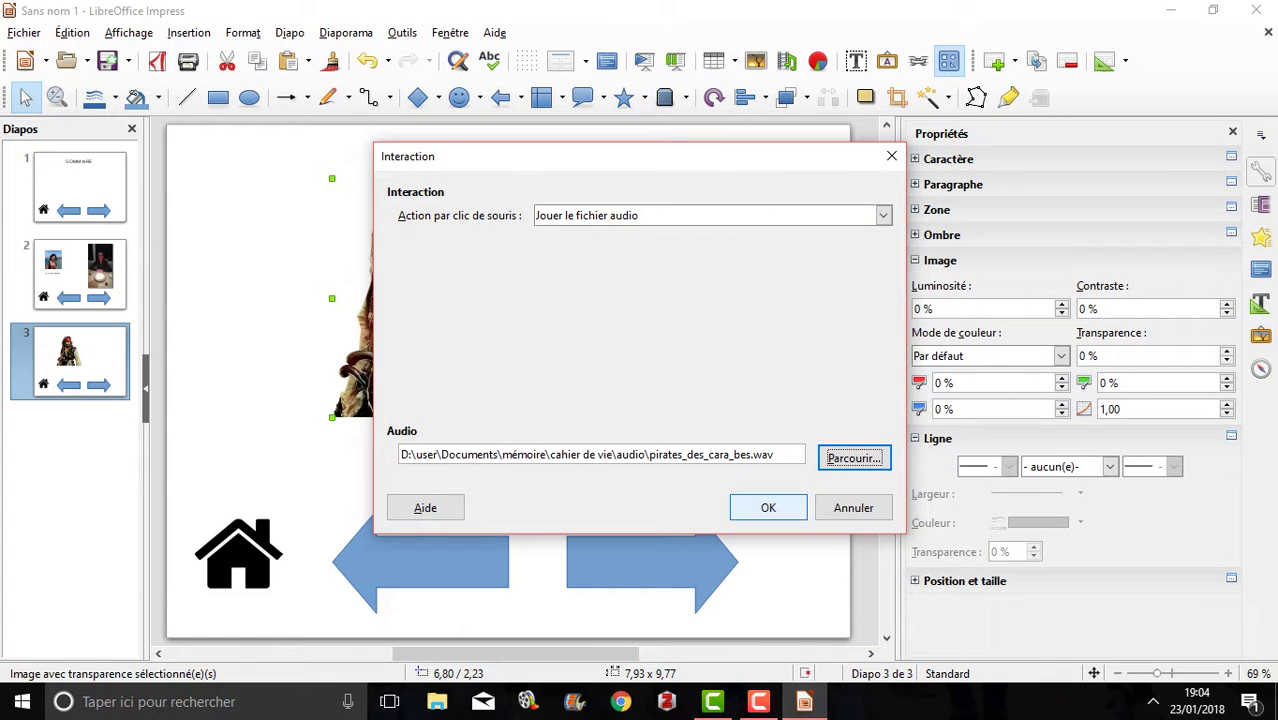
click(768, 507)
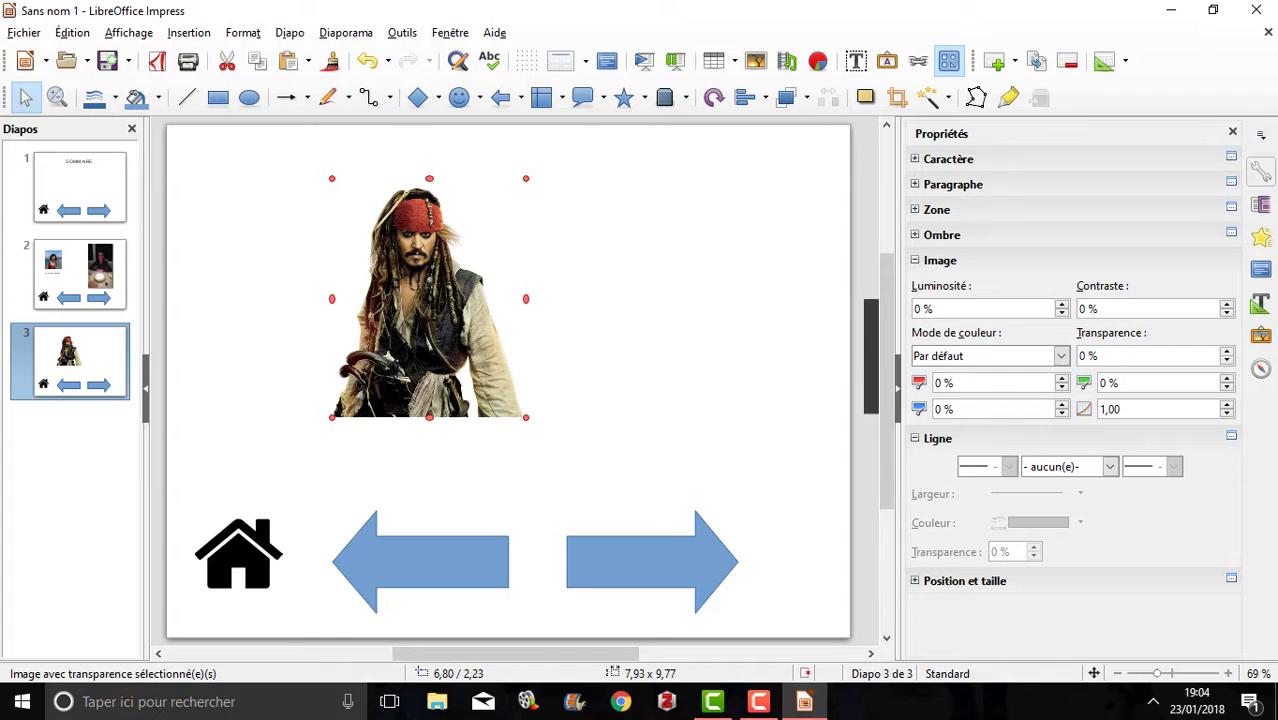
key(Escape)
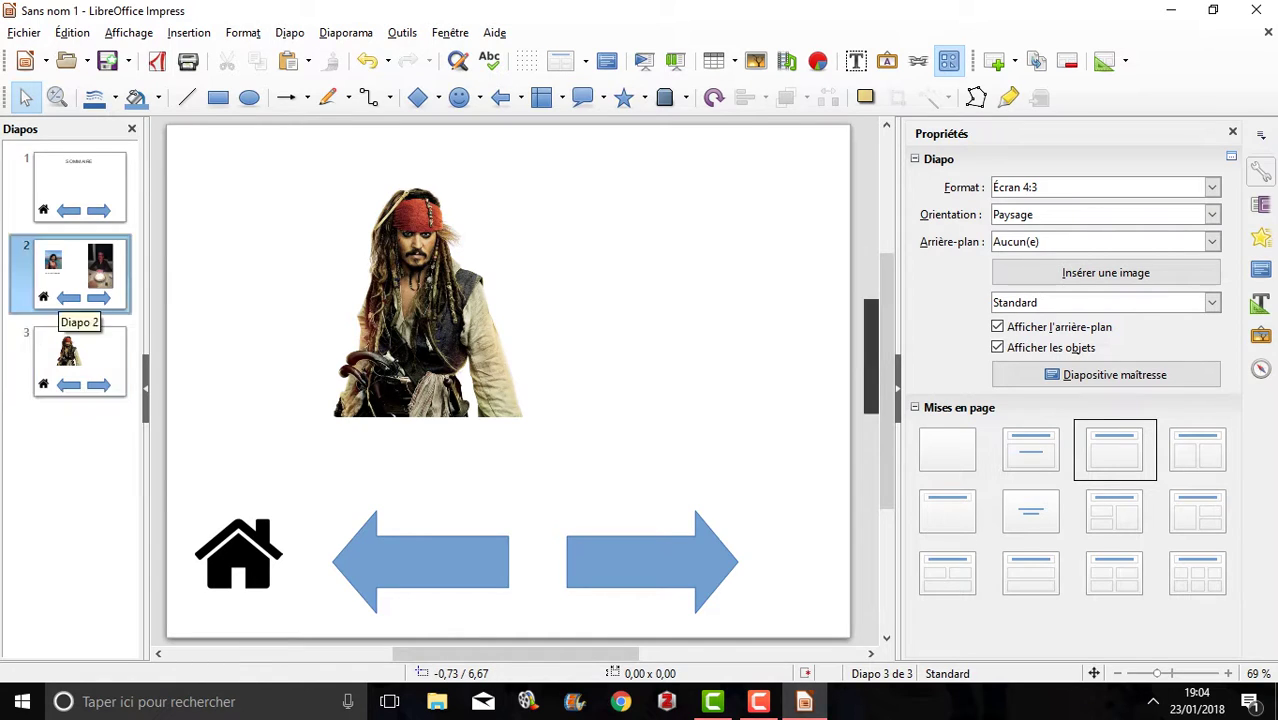
- Display slide 2 and launch the Windows screen capture tool "Outil Capture d'écran"
click(72, 302)
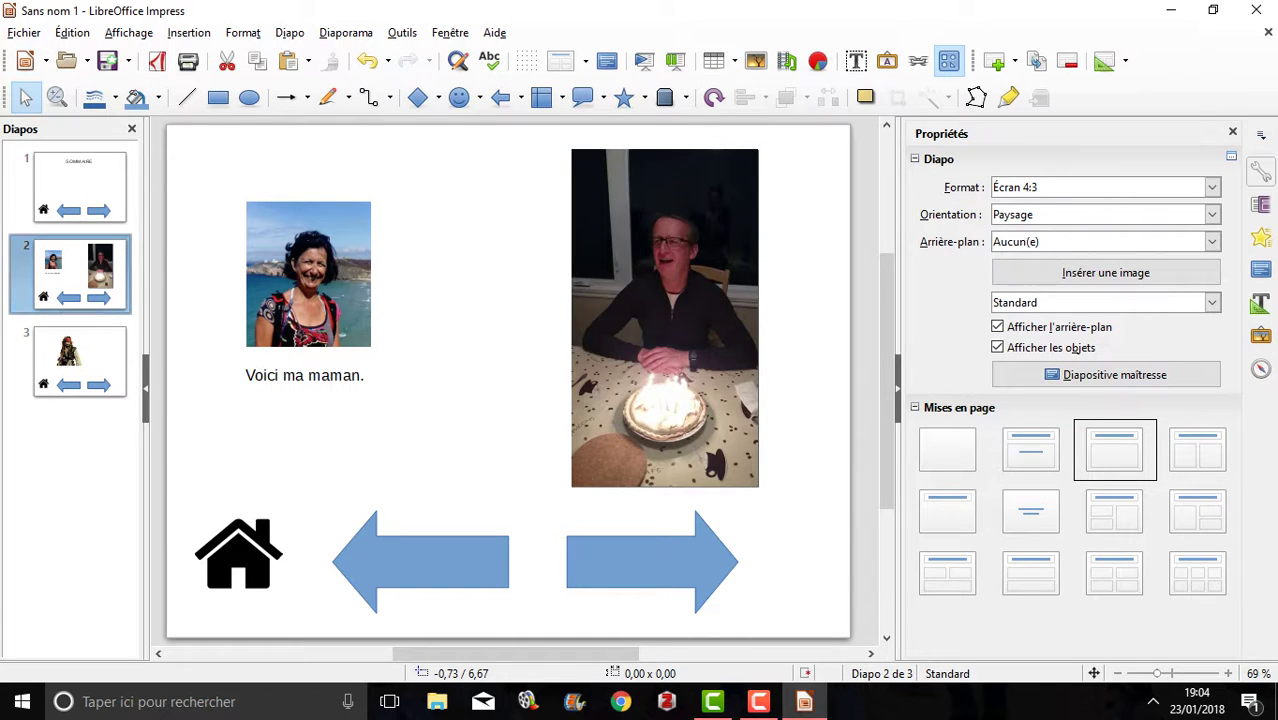
click(150, 701)
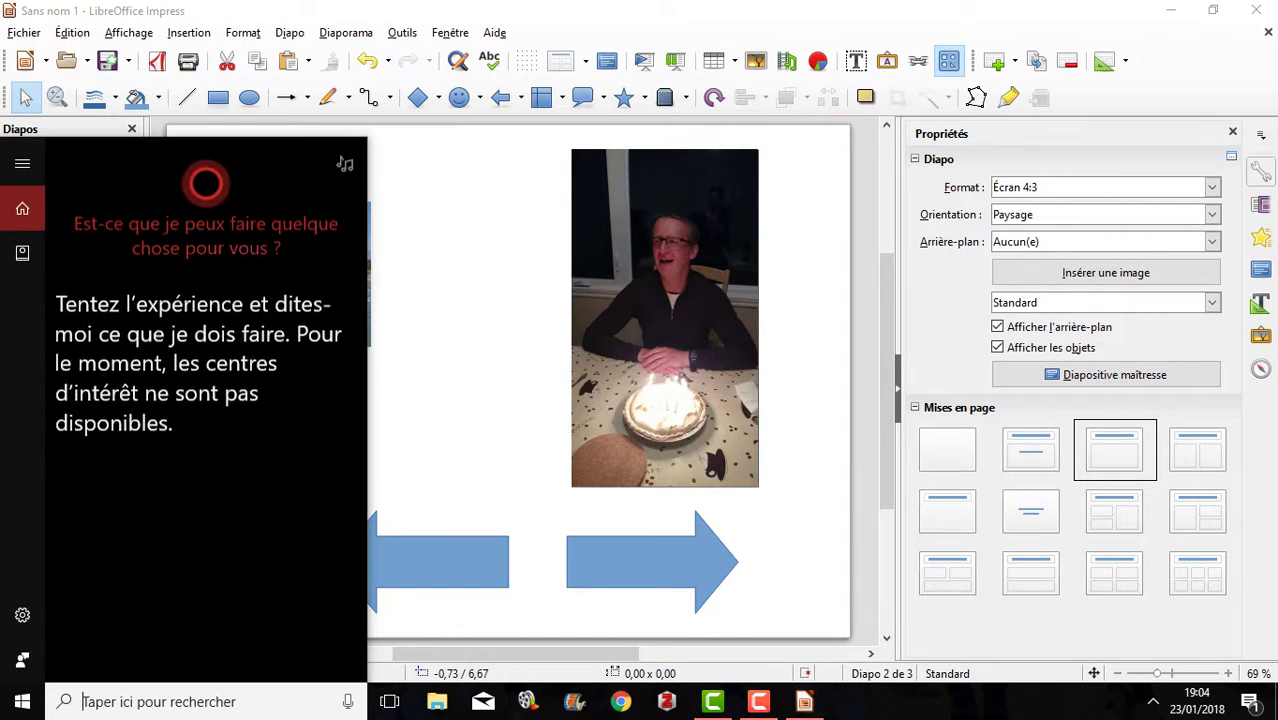
text(oUT)
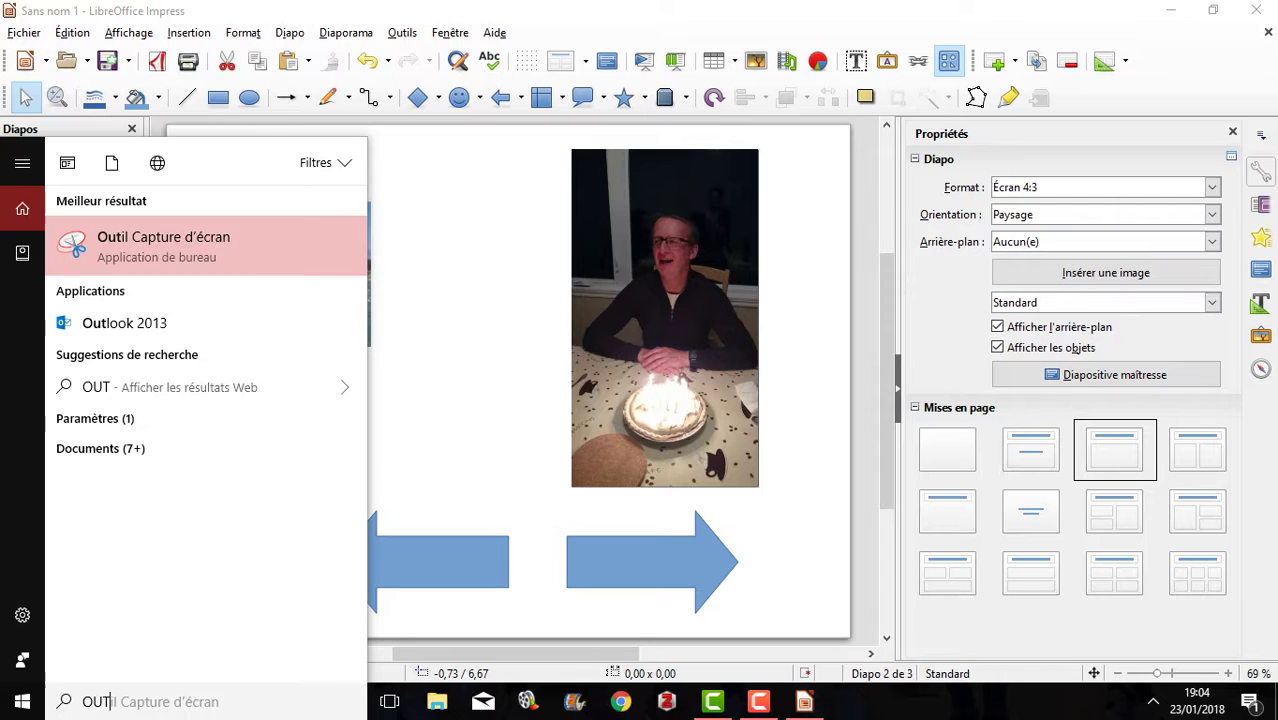
key(Return)
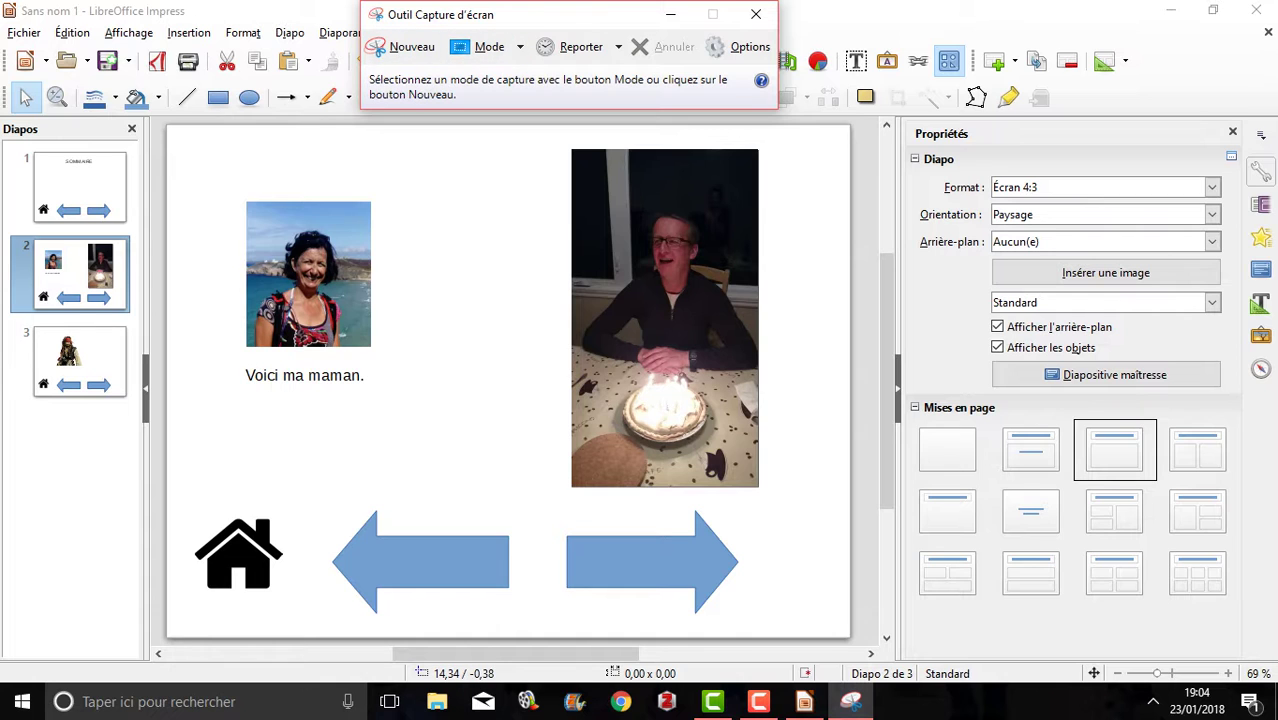
- Capture the whole slide 2 area as a new snip and copy it to the clipboard
click(398, 47)
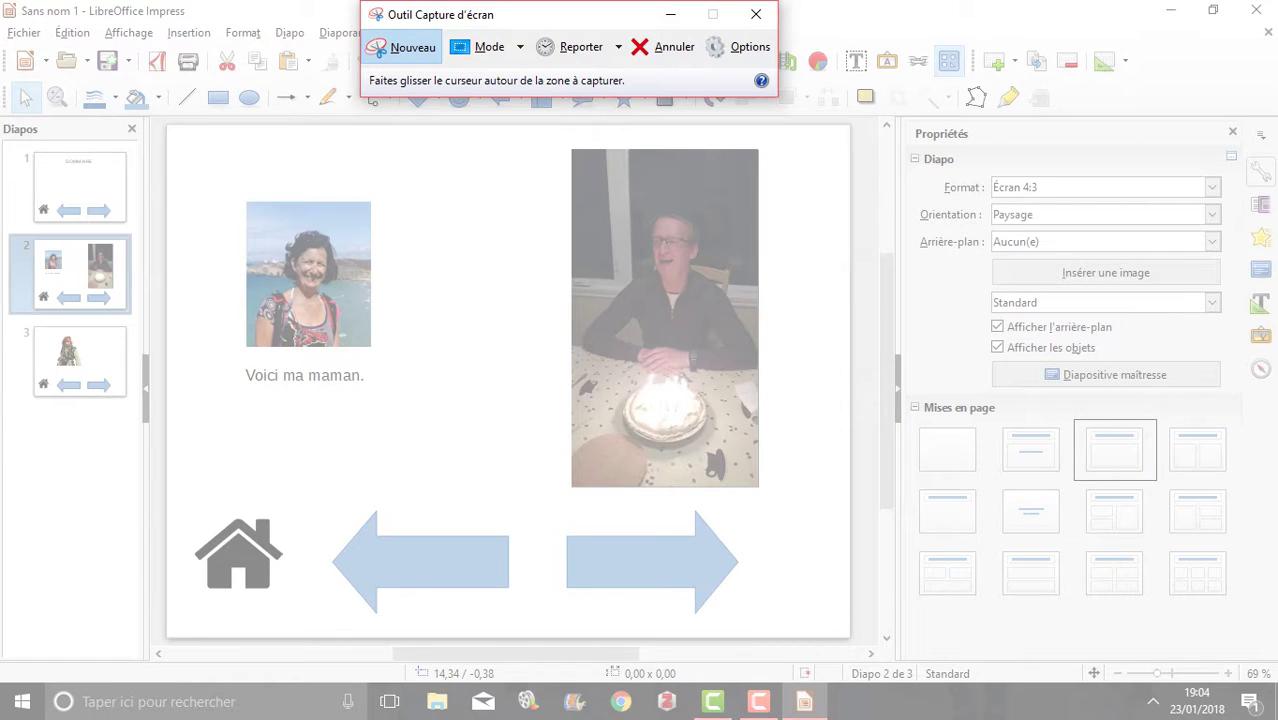
drag(166, 636, 847, 126)
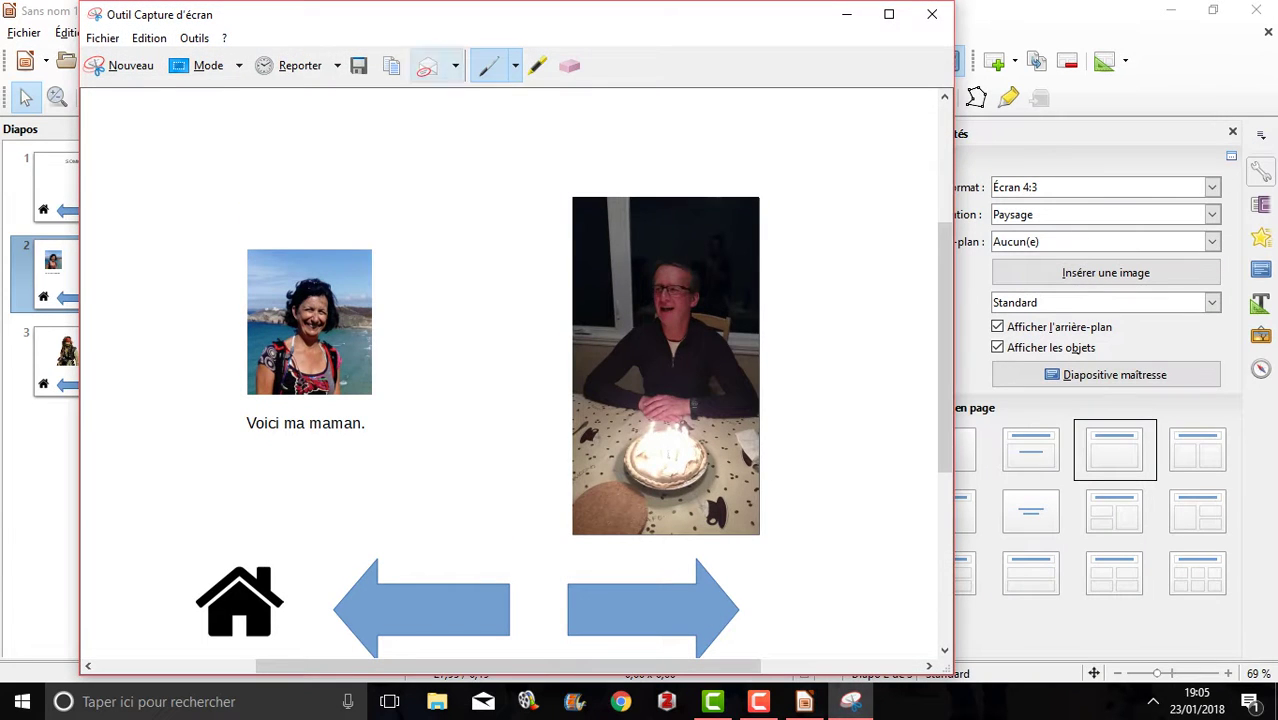
right_click(399, 190)
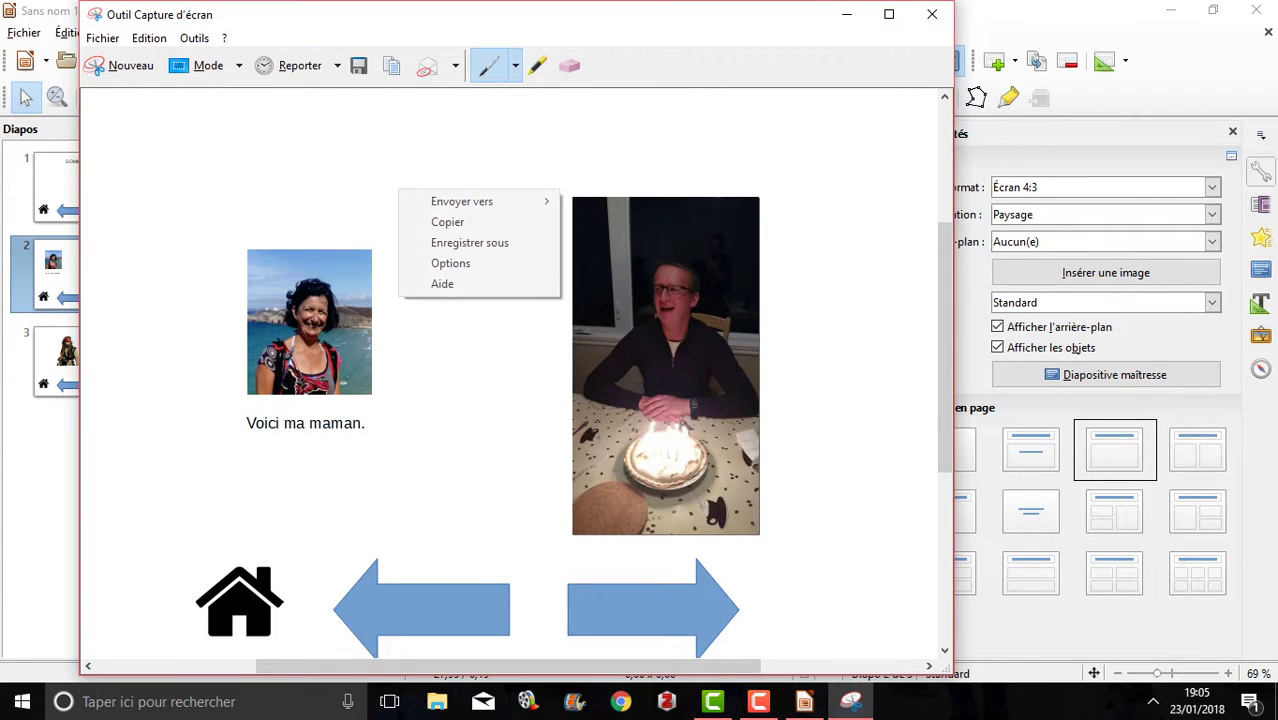
click(447, 221)
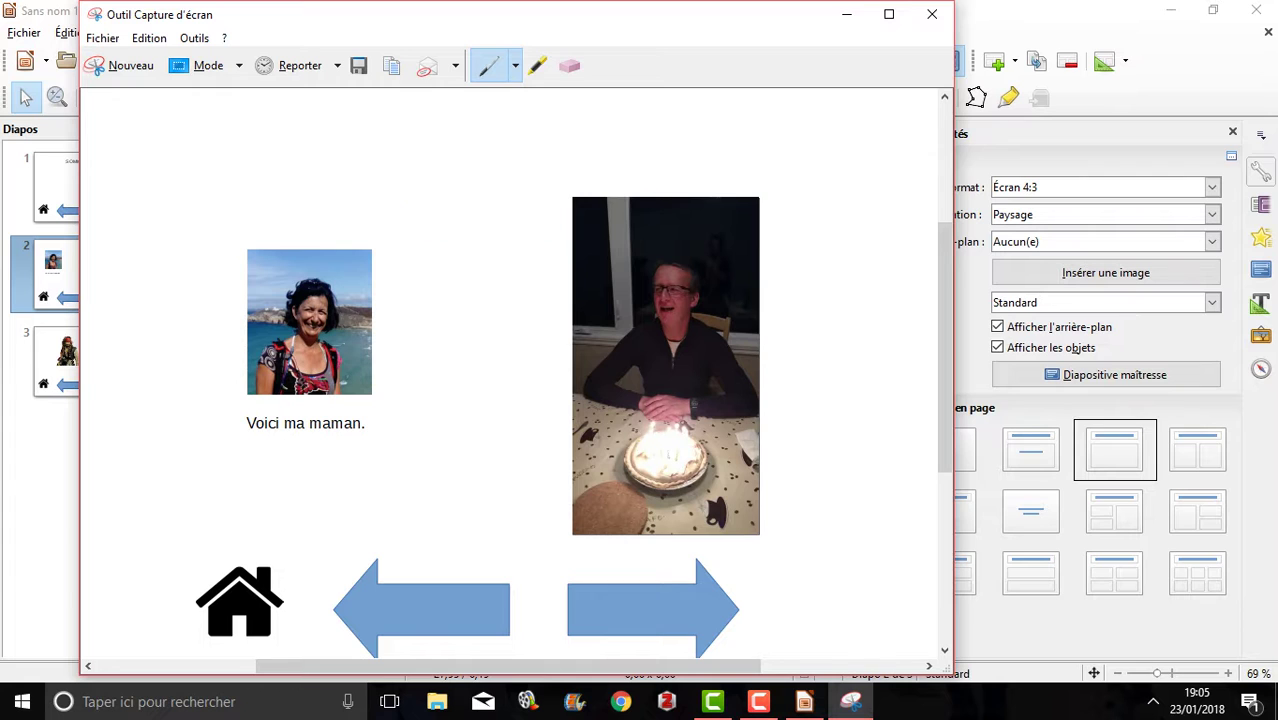
- Back in Impress, paste the capture on the SOMMAIRE slide, shrink it to about 9.76 x 7.28 and place it below the title on the slide's left half
click(846, 14)
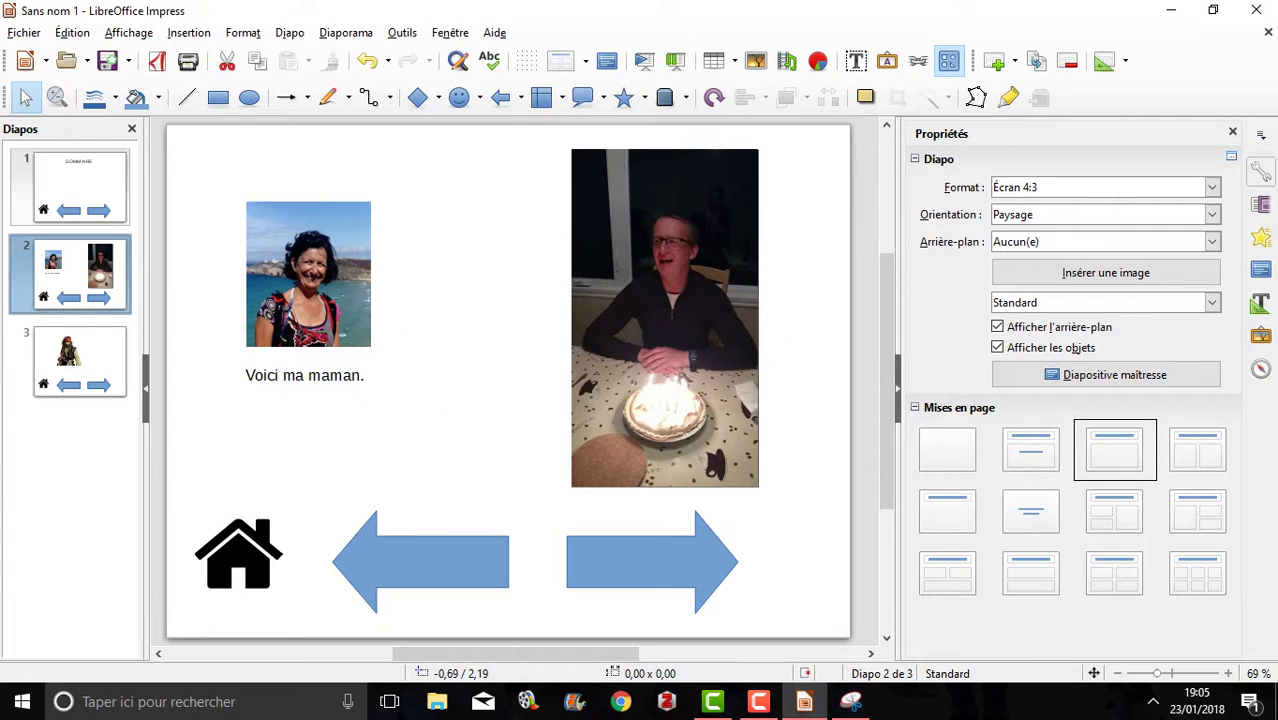
click(65, 205)
right_click(401, 323)
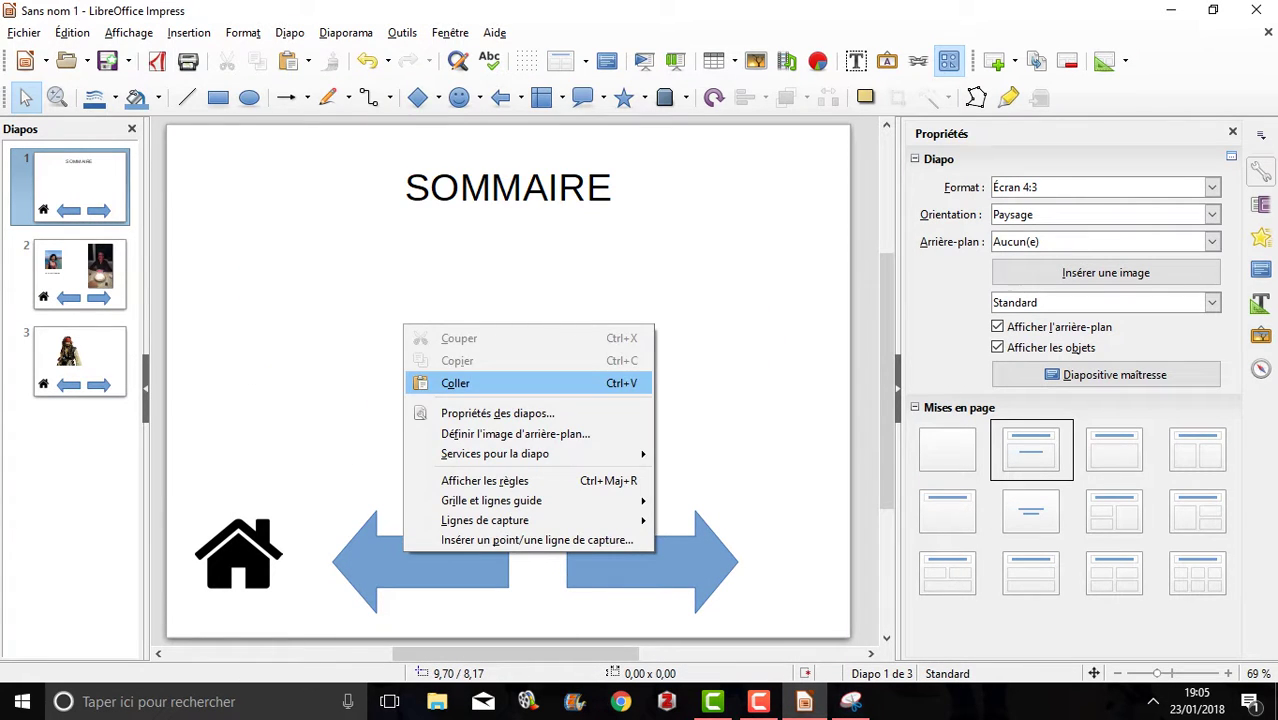
click(455, 382)
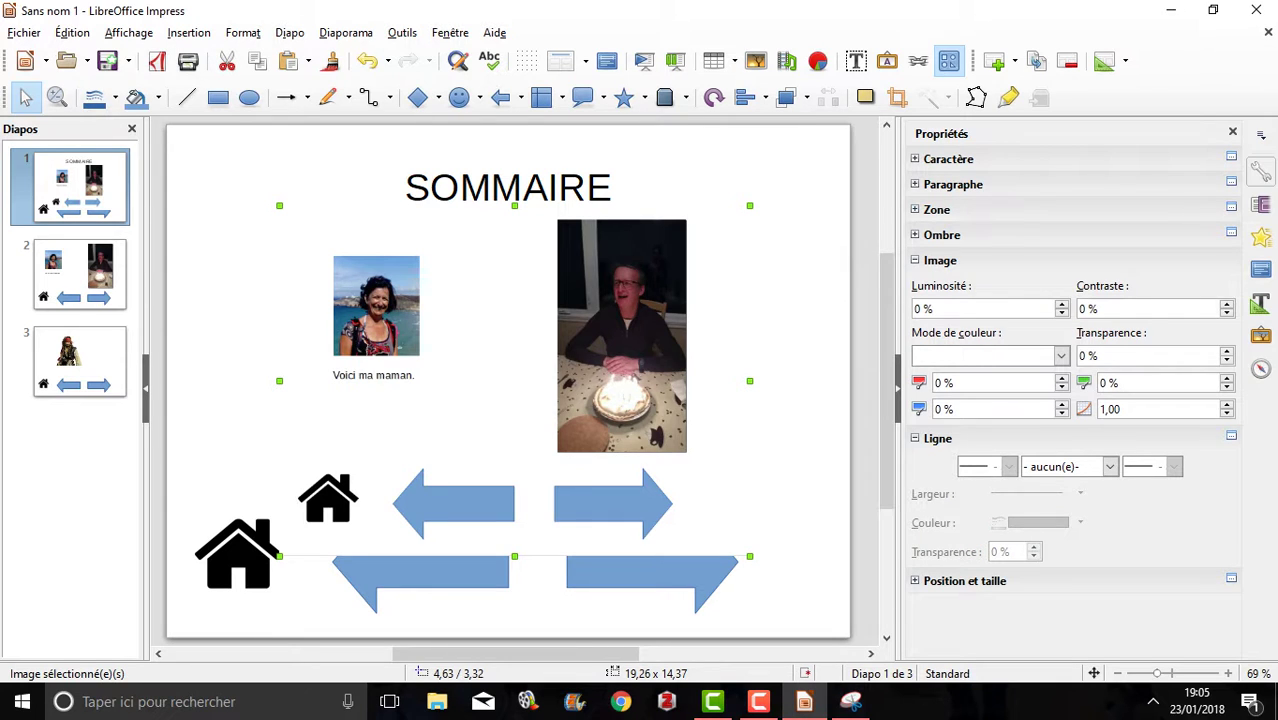
drag(749, 556, 517, 382)
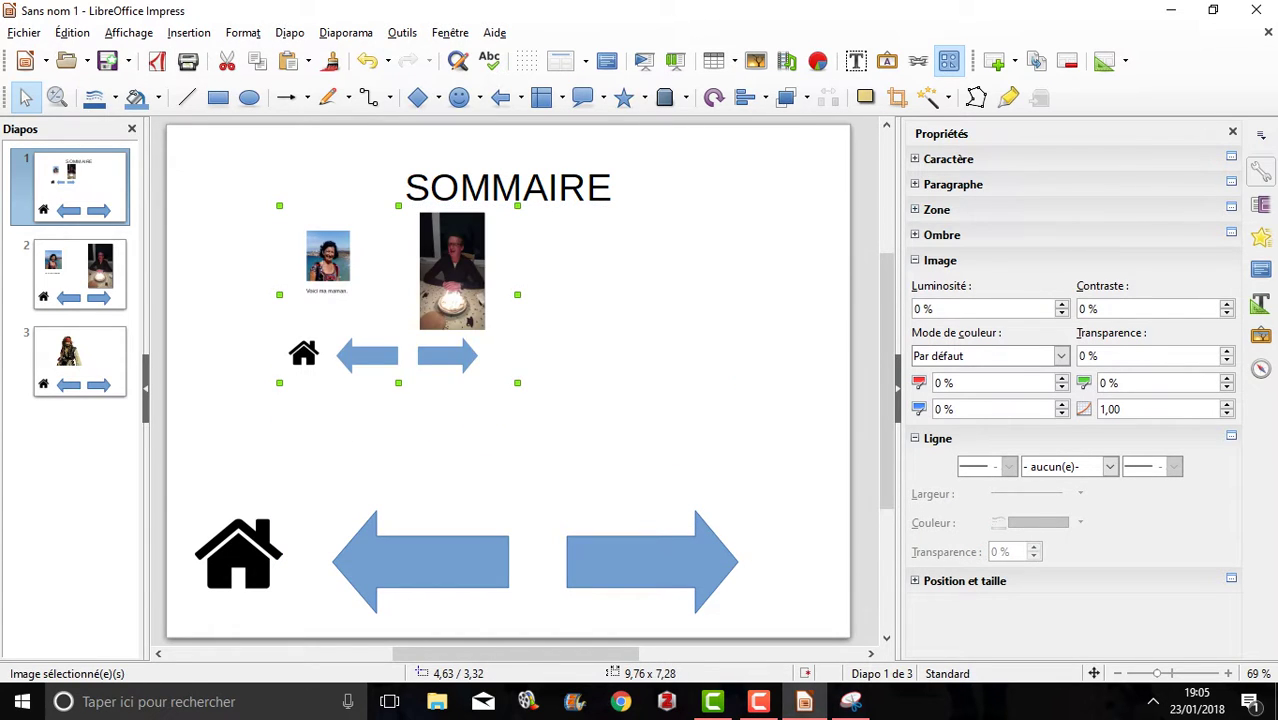
drag(420, 305, 366, 349)
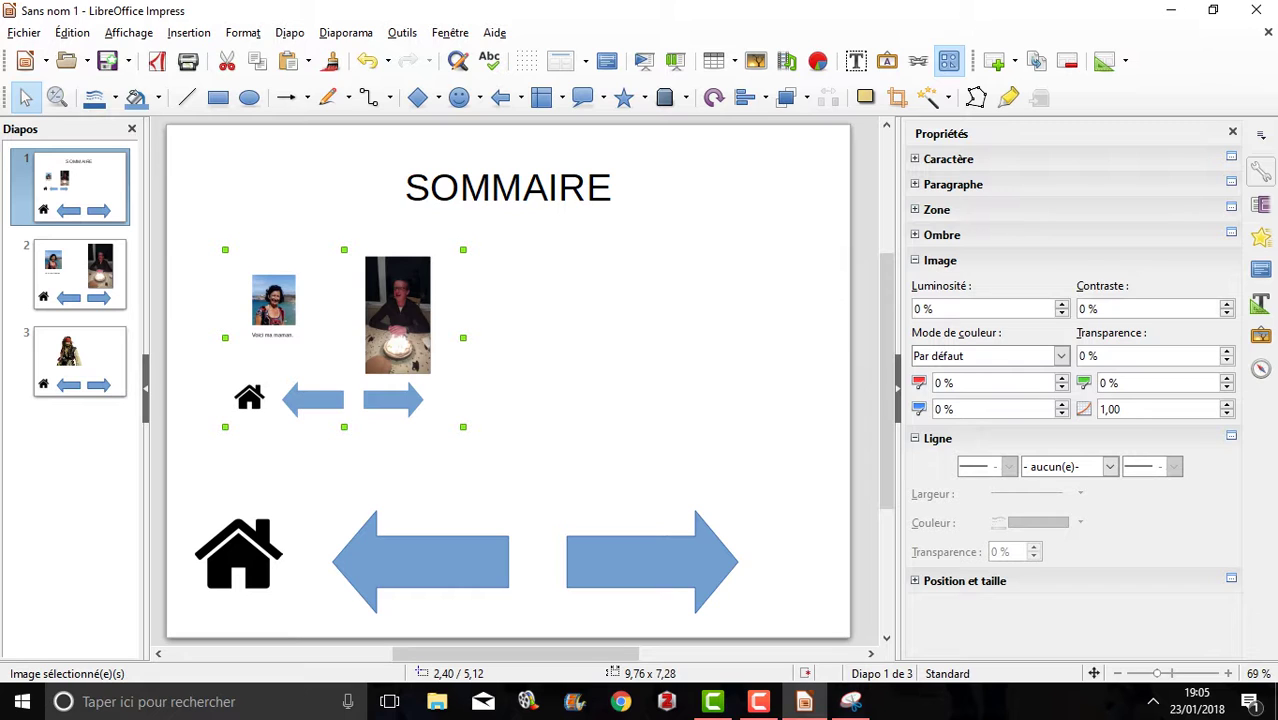
- Set the mouse-click interaction of the slide 2 thumbnail to "Aller à la page ou l'objet"
right_click(352, 410)
click(422, 372)
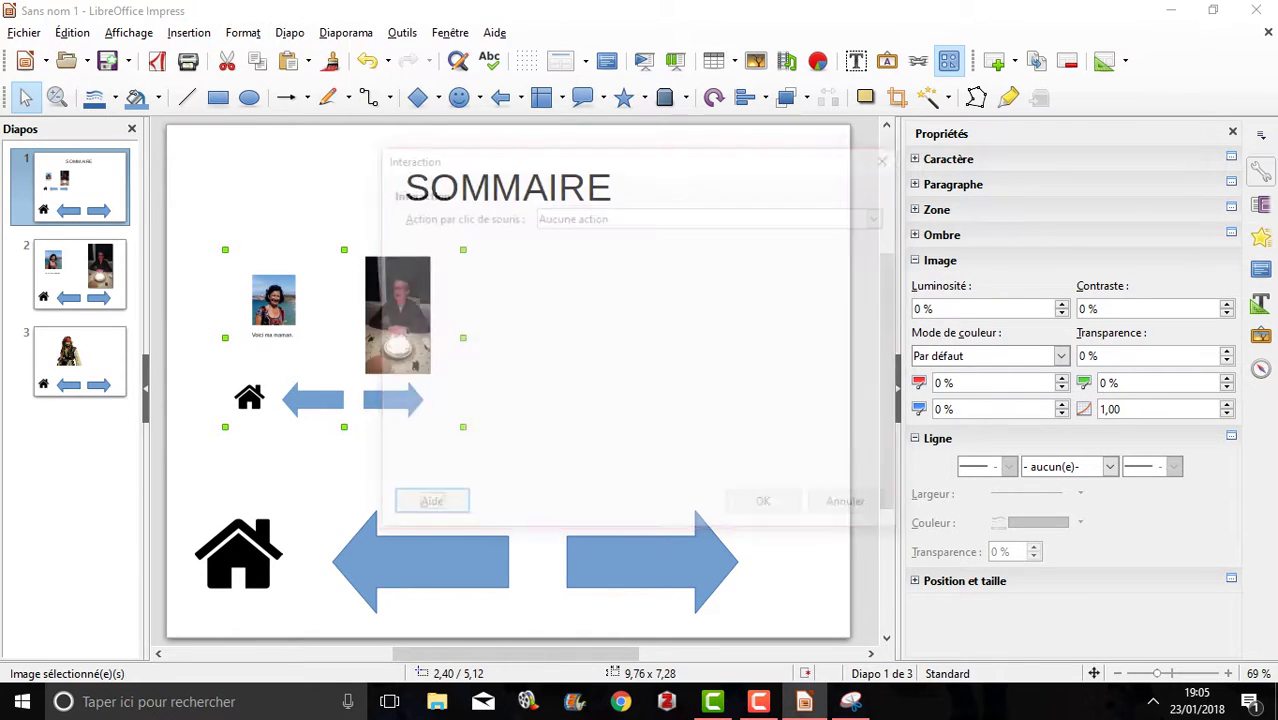
click(883, 216)
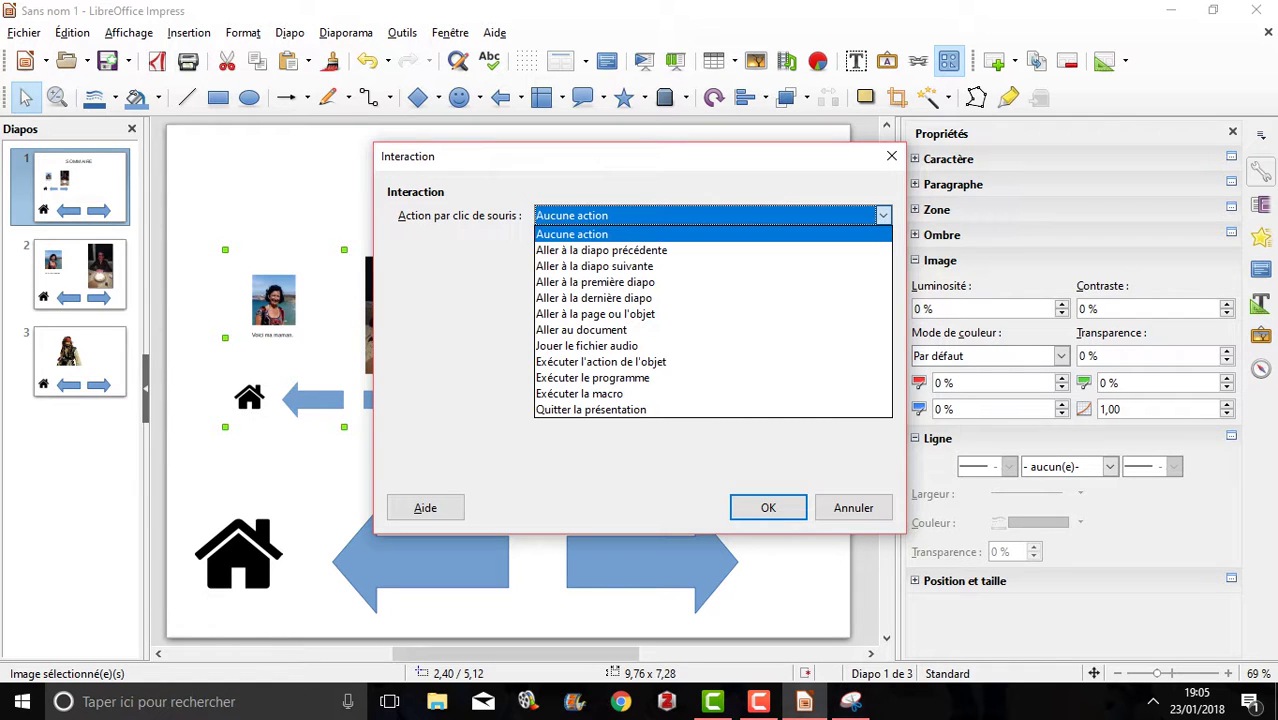
key(Down)
key(Down)
key(Down)
key(Down)
key(Down)
key(Return)
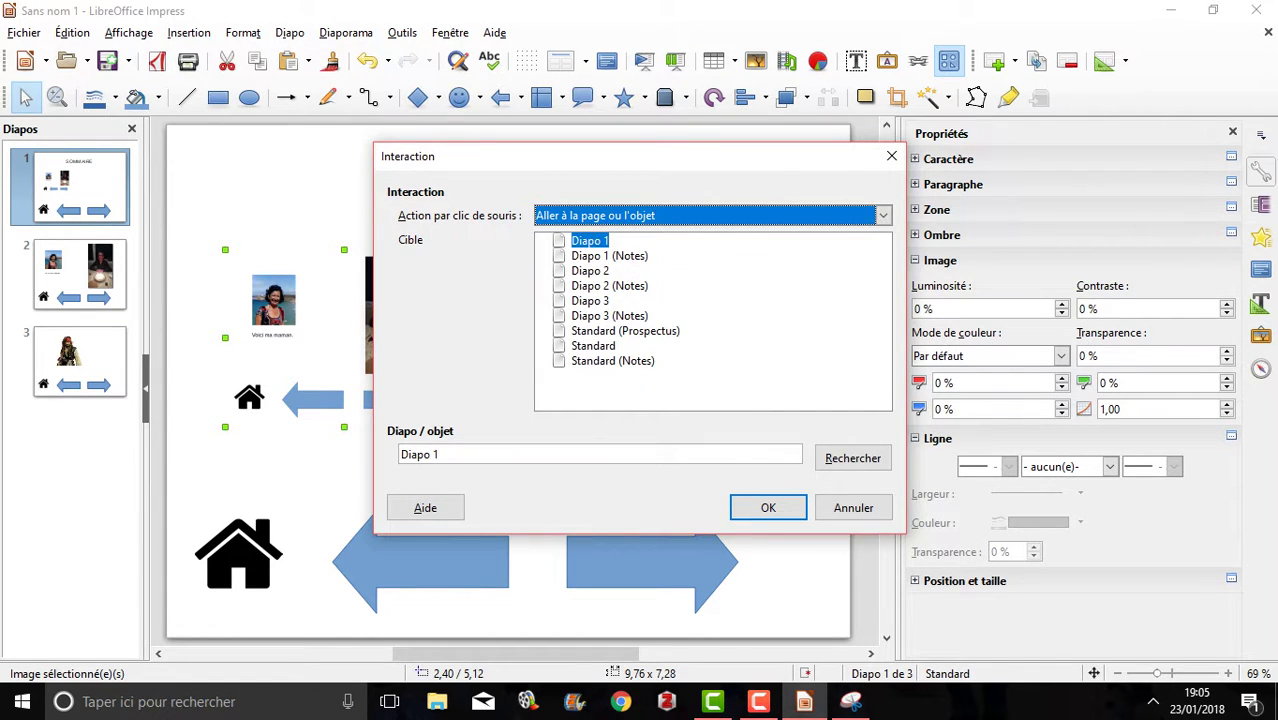
- Choose "Diapo 2" as the thumbnail's target, then deselect the thumbnail and try its link
click(590, 271)
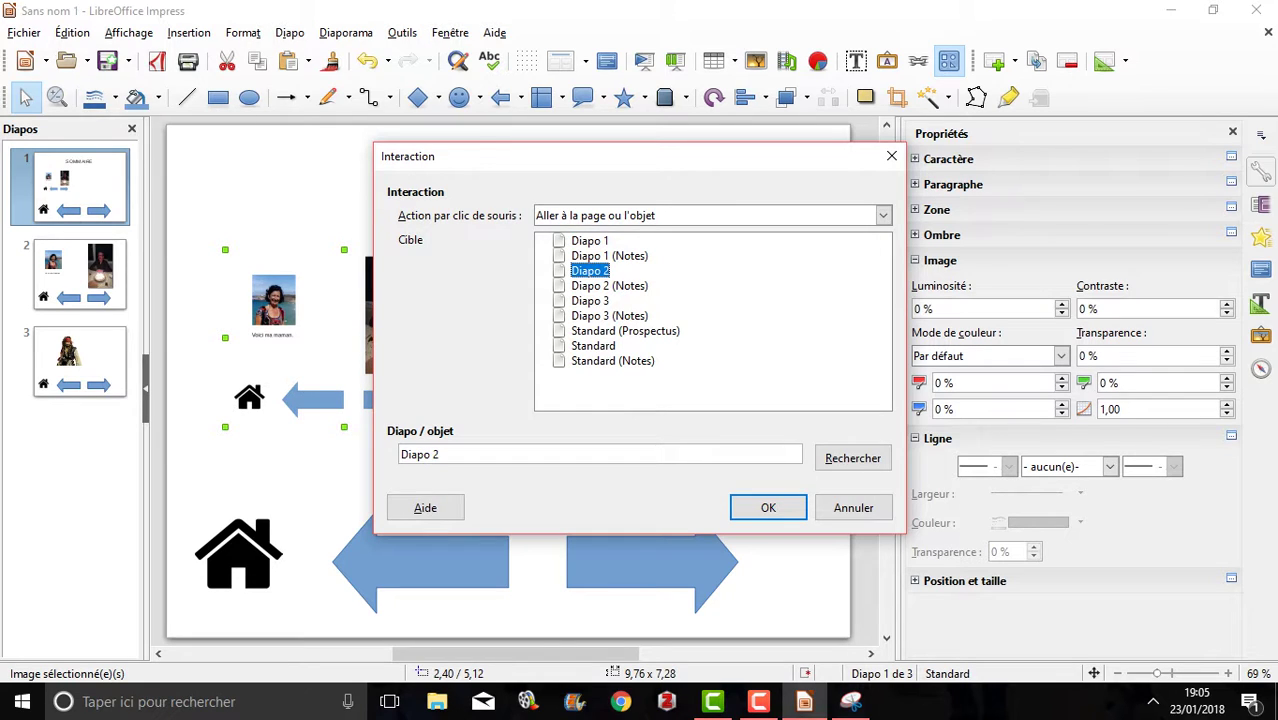
key(Return)
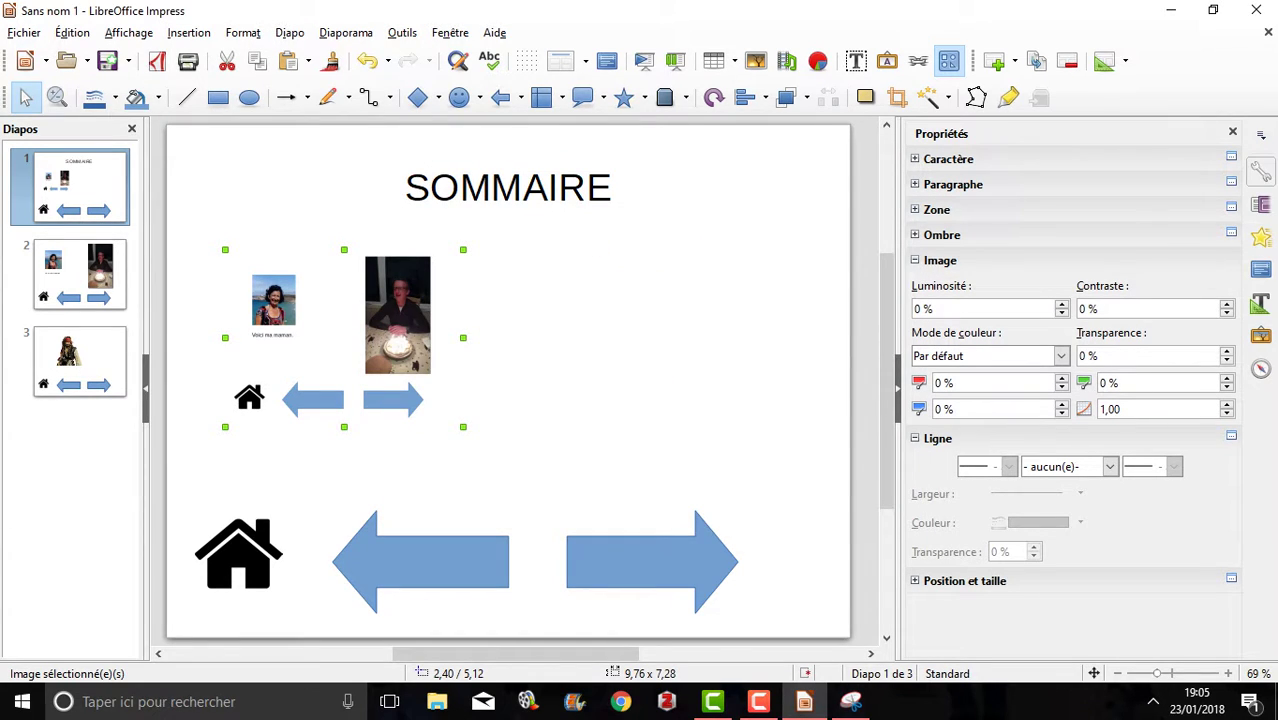
key(Escape)
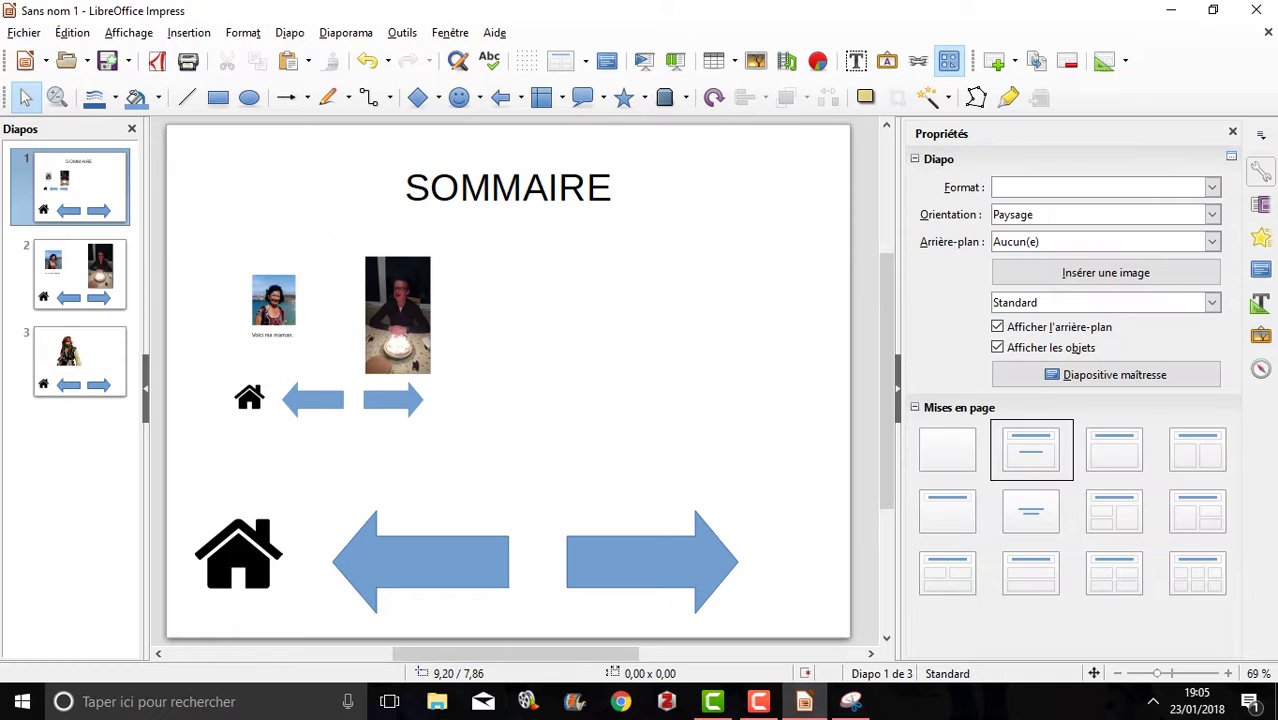
click(409, 340)
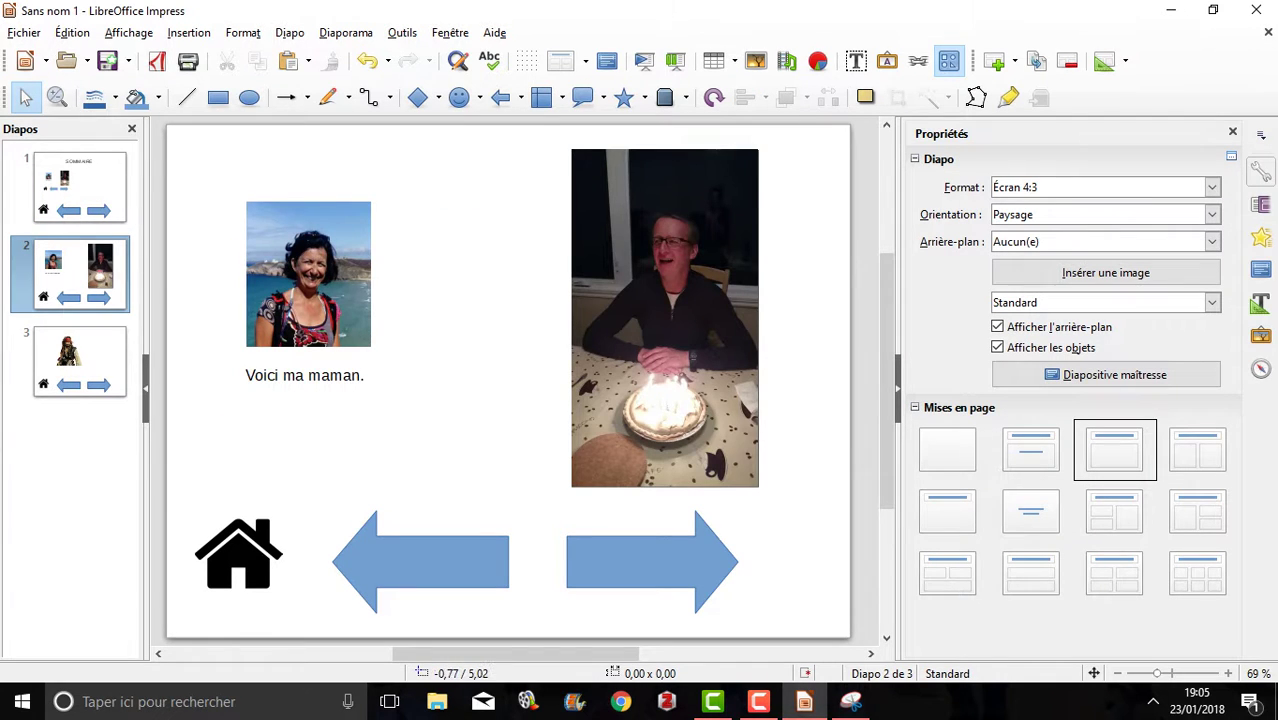
- Display slide 3 and capture its whole area with Outil Capture d'écran
click(69, 360)
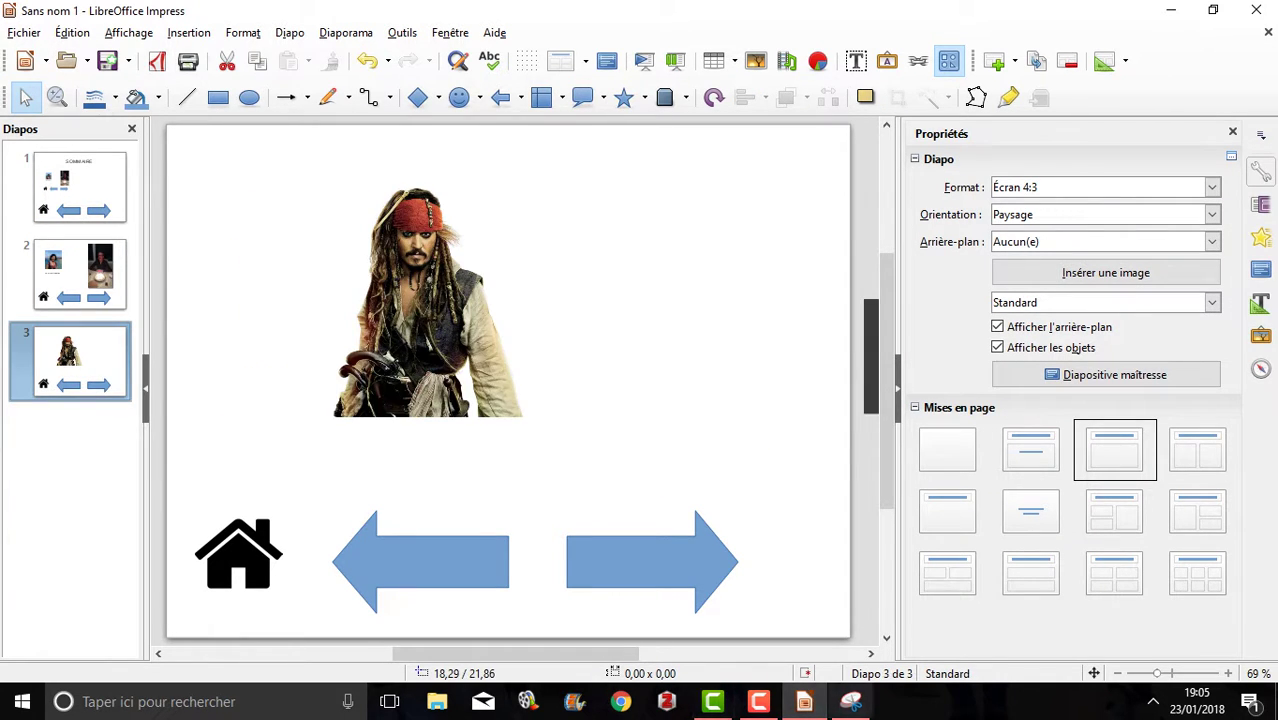
click(851, 701)
click(120, 65)
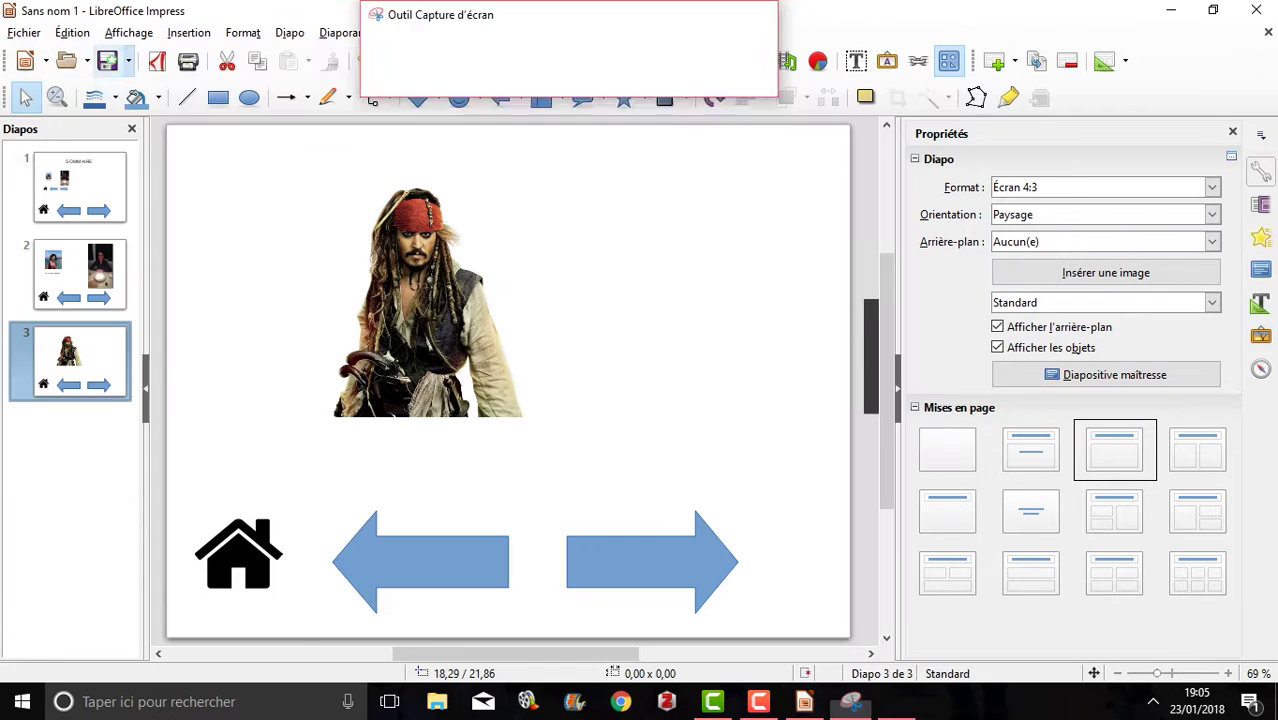
drag(169, 627, 848, 130)
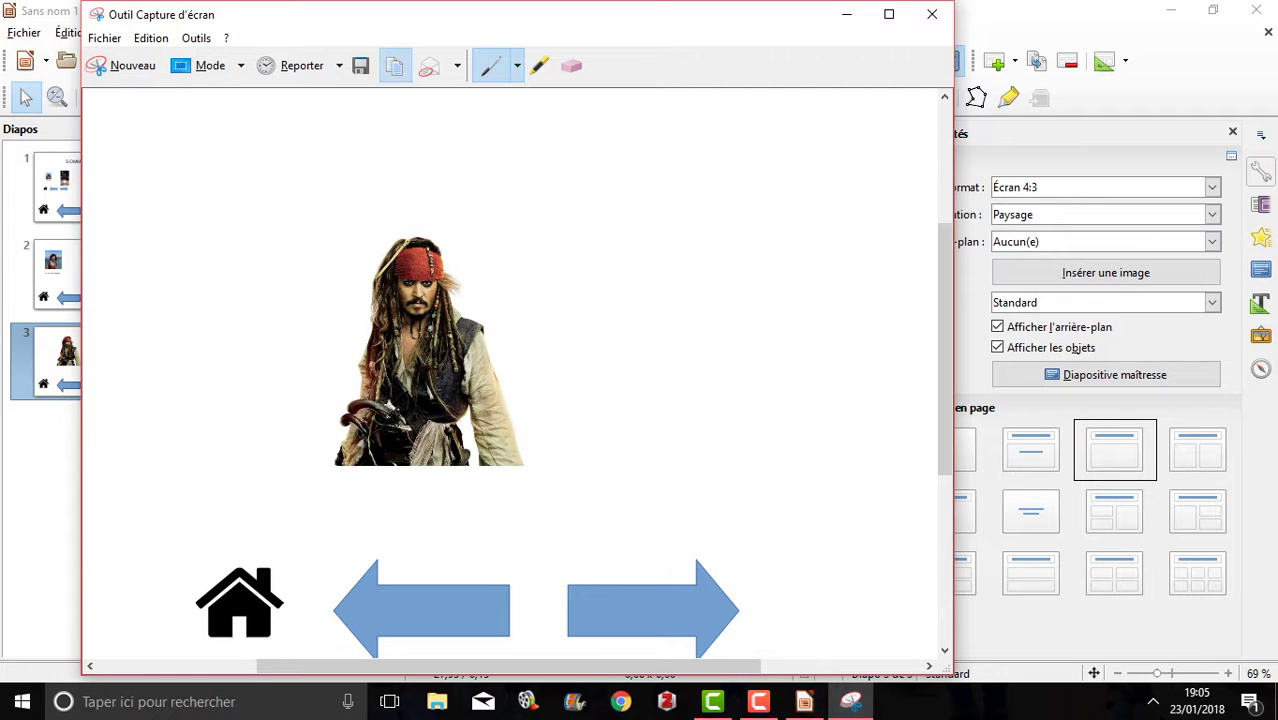
- Paste the slide 3 capture on the SOMMAIRE slide, shrink it to about 9.19 x 6.77 and place it beside the first thumbnail
click(60, 205)
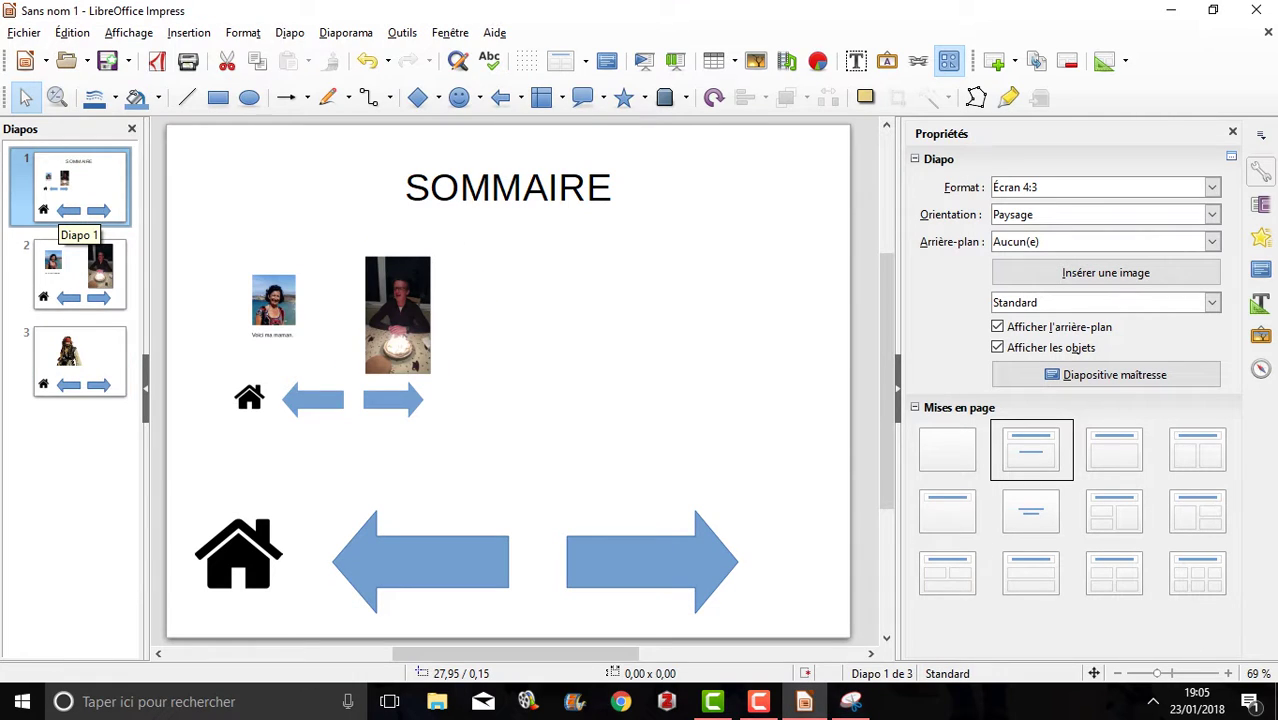
right_click(578, 361)
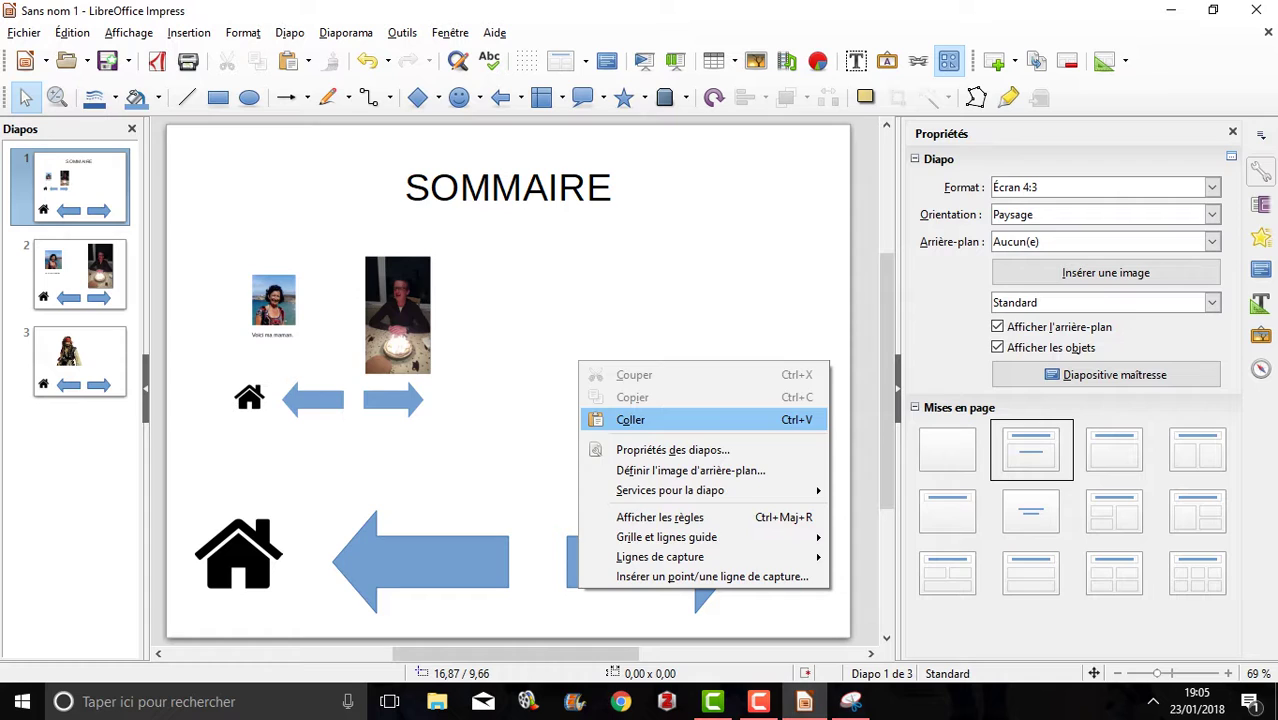
click(630, 419)
drag(749, 554, 504, 373)
drag(392, 290, 639, 334)
- Set the slide 3 thumbnail's mouse-click interaction to "Aller à la page ou l'objet" with target "Diapo 3", and deselect it
right_click(676, 417)
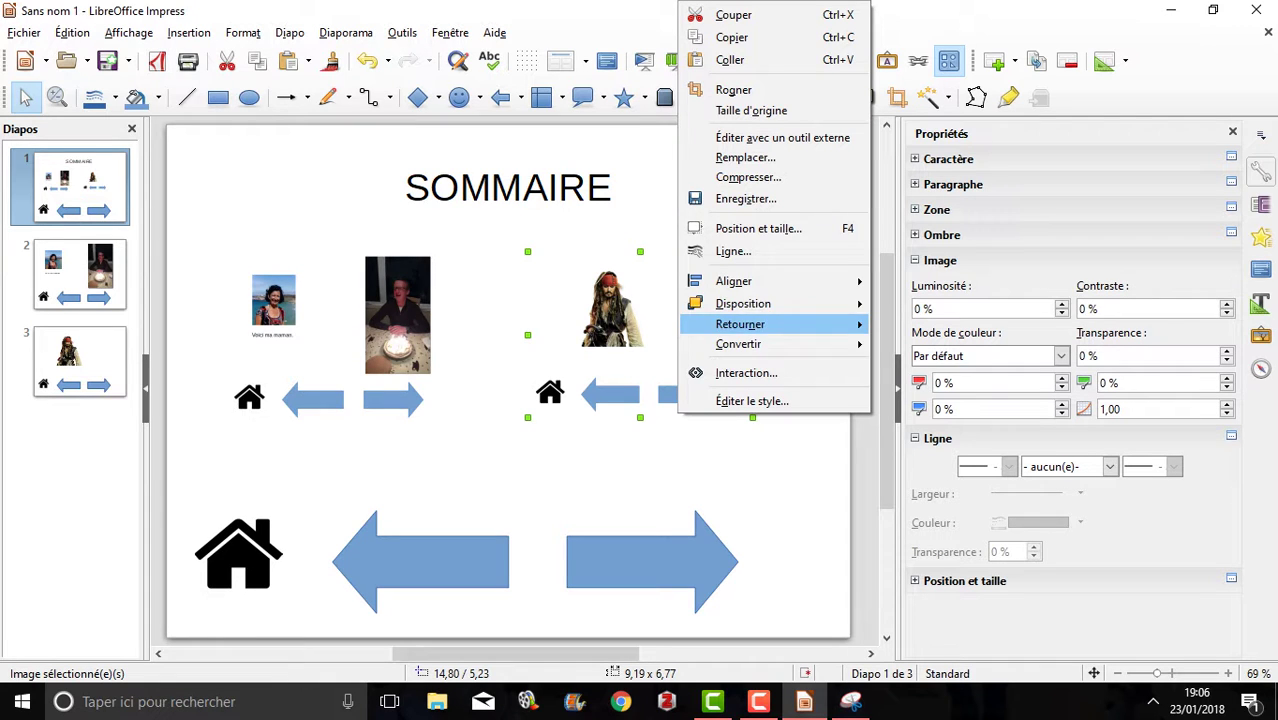
click(740, 372)
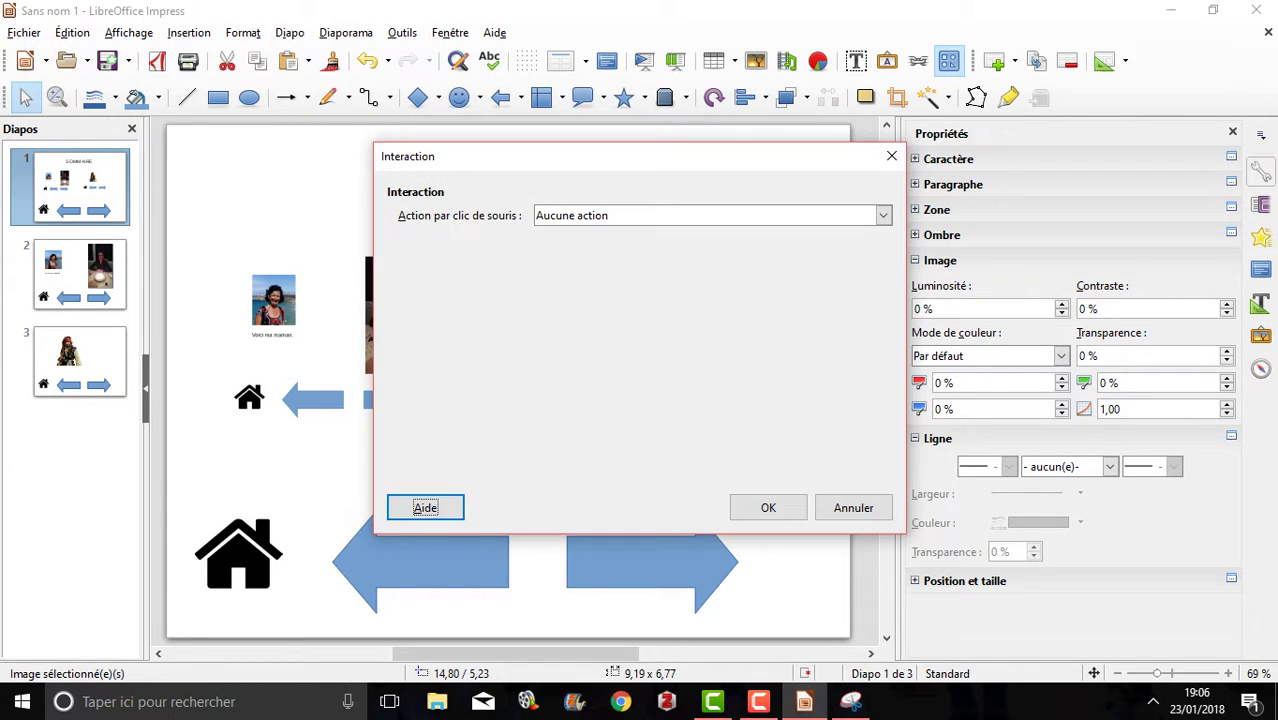
click(710, 215)
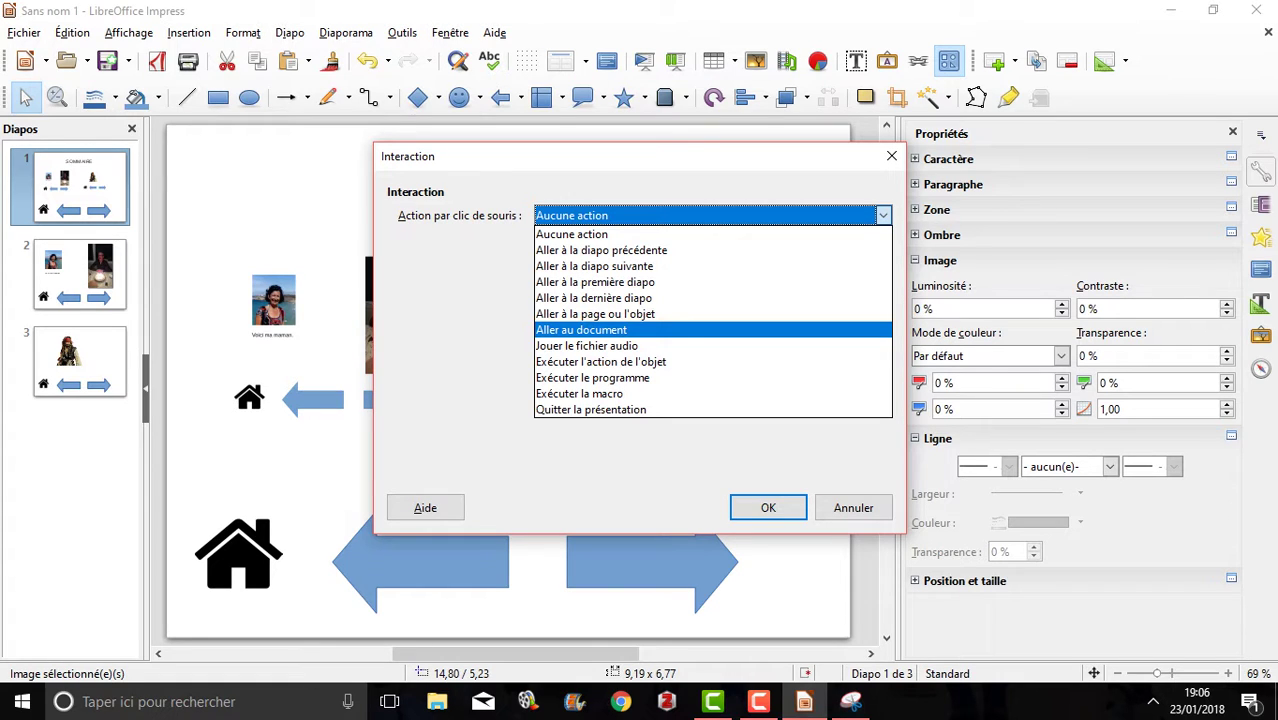
click(595, 314)
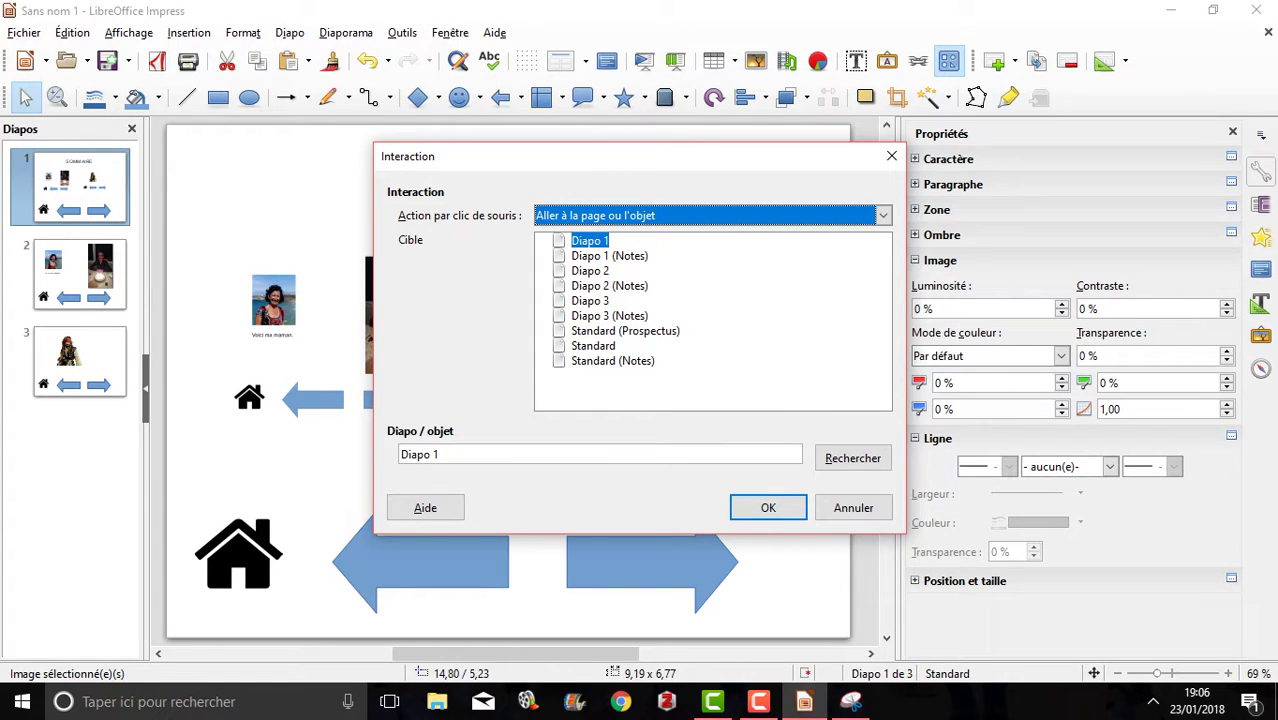
click(609, 315)
click(590, 300)
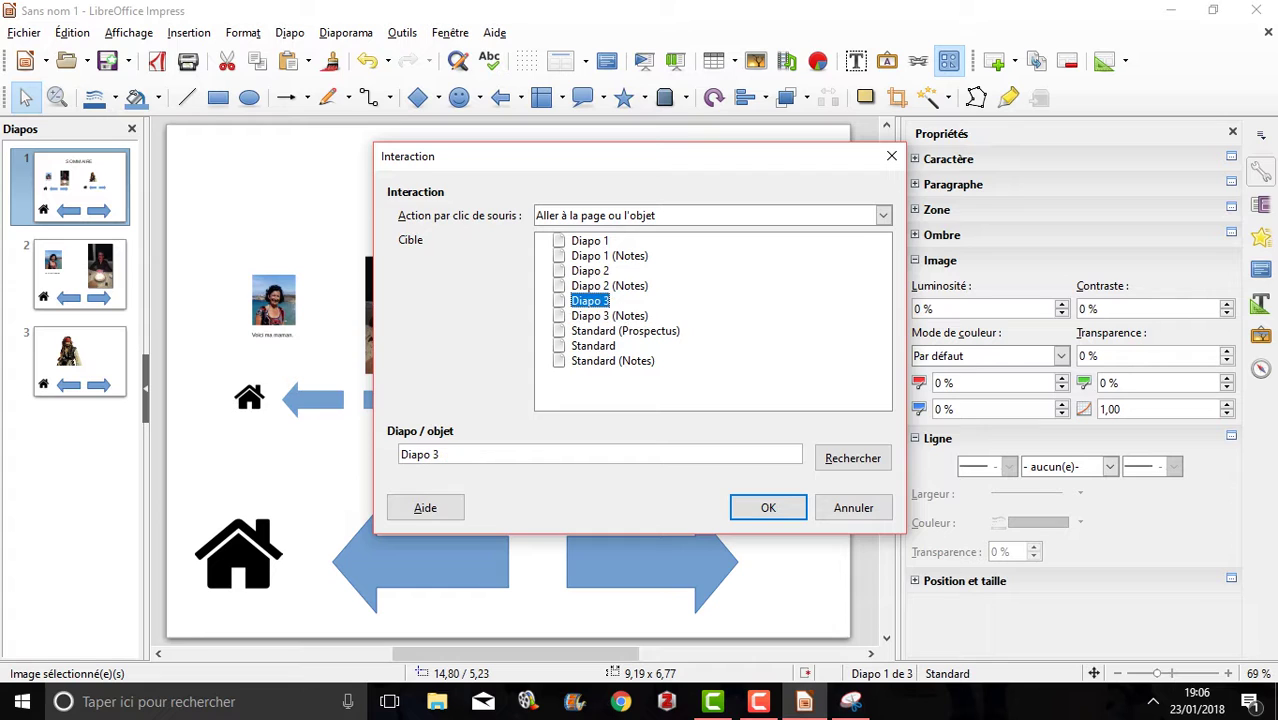
click(768, 507)
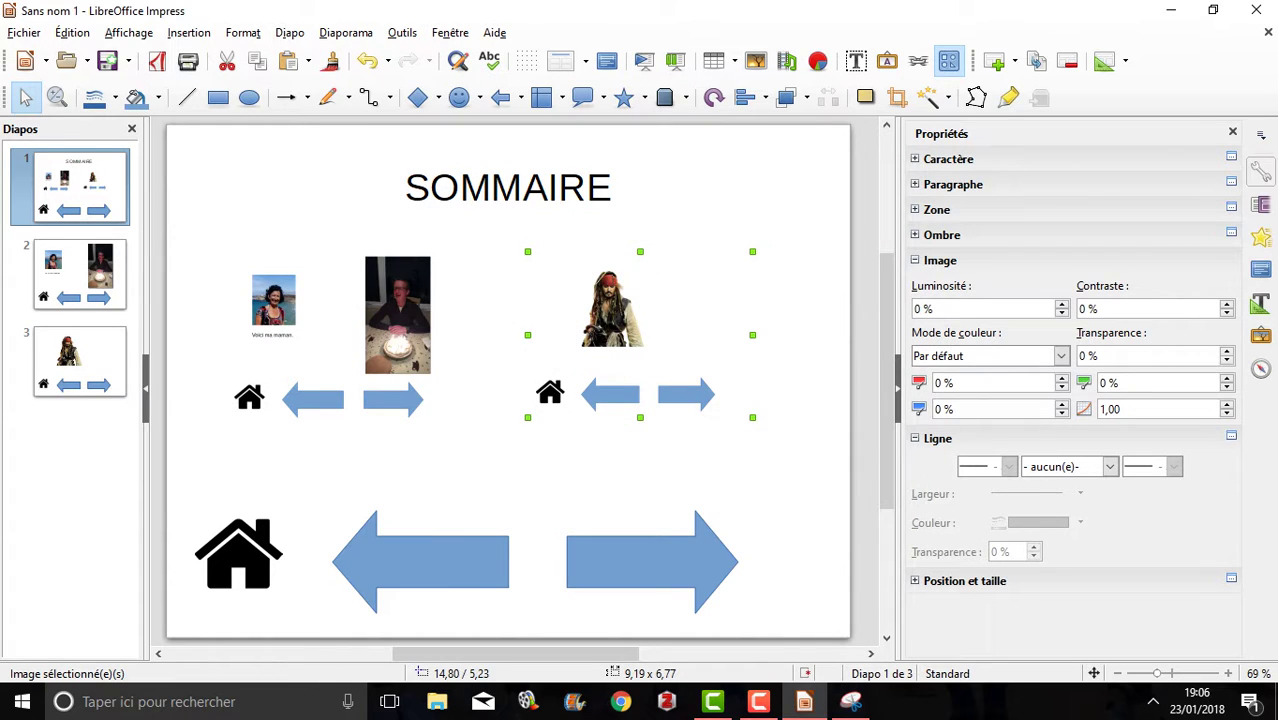
key(Escape)
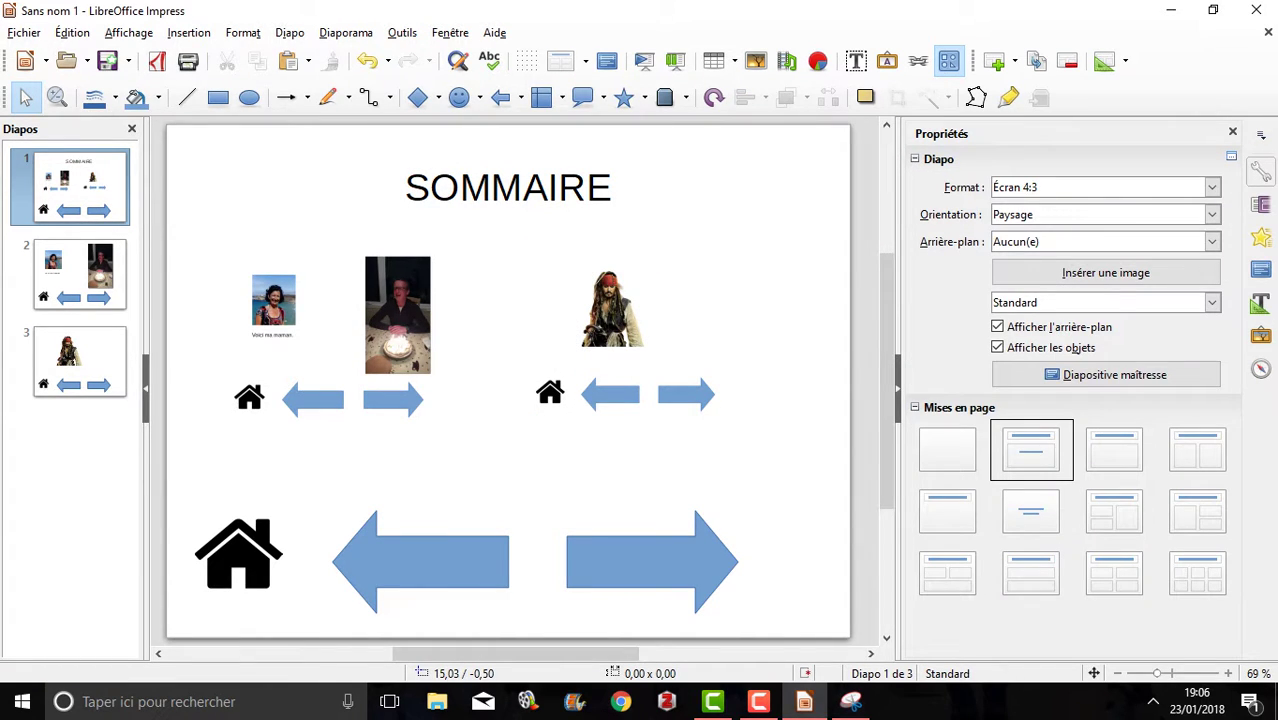
- Start the slideshow from the first slide and advance from SOMMAIRE to slide 2
key(alt+d)
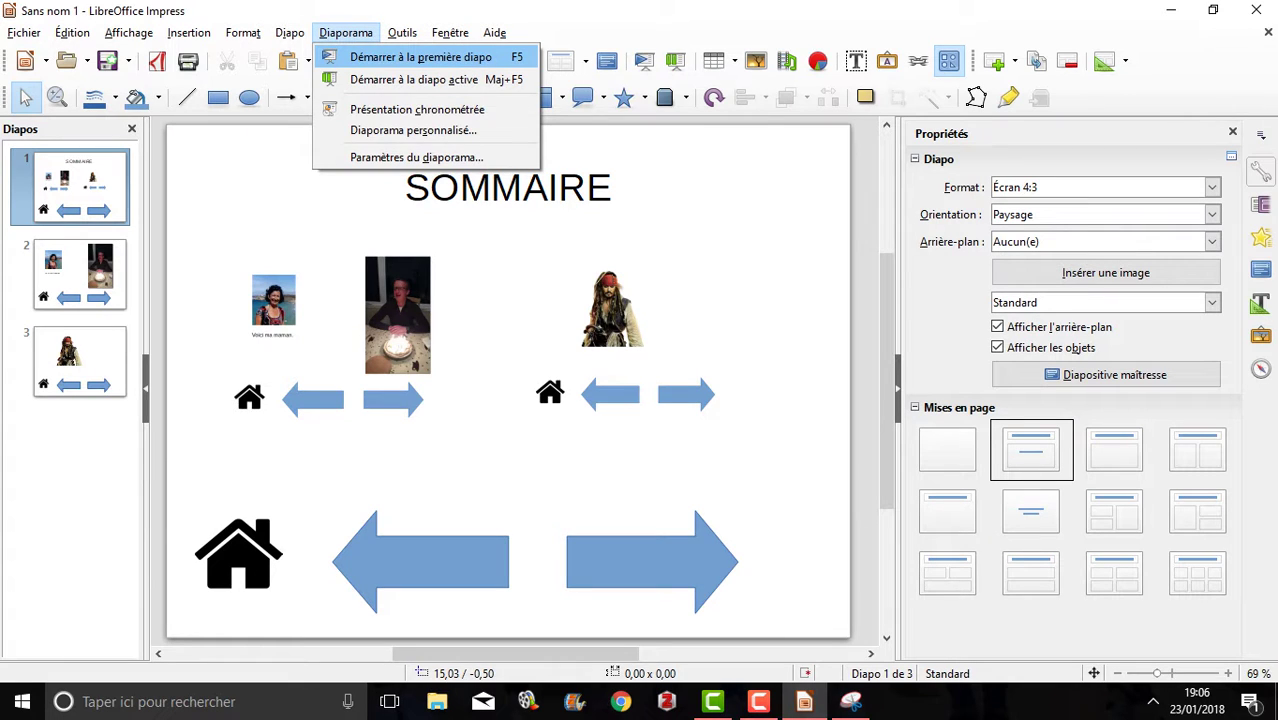
key(Return)
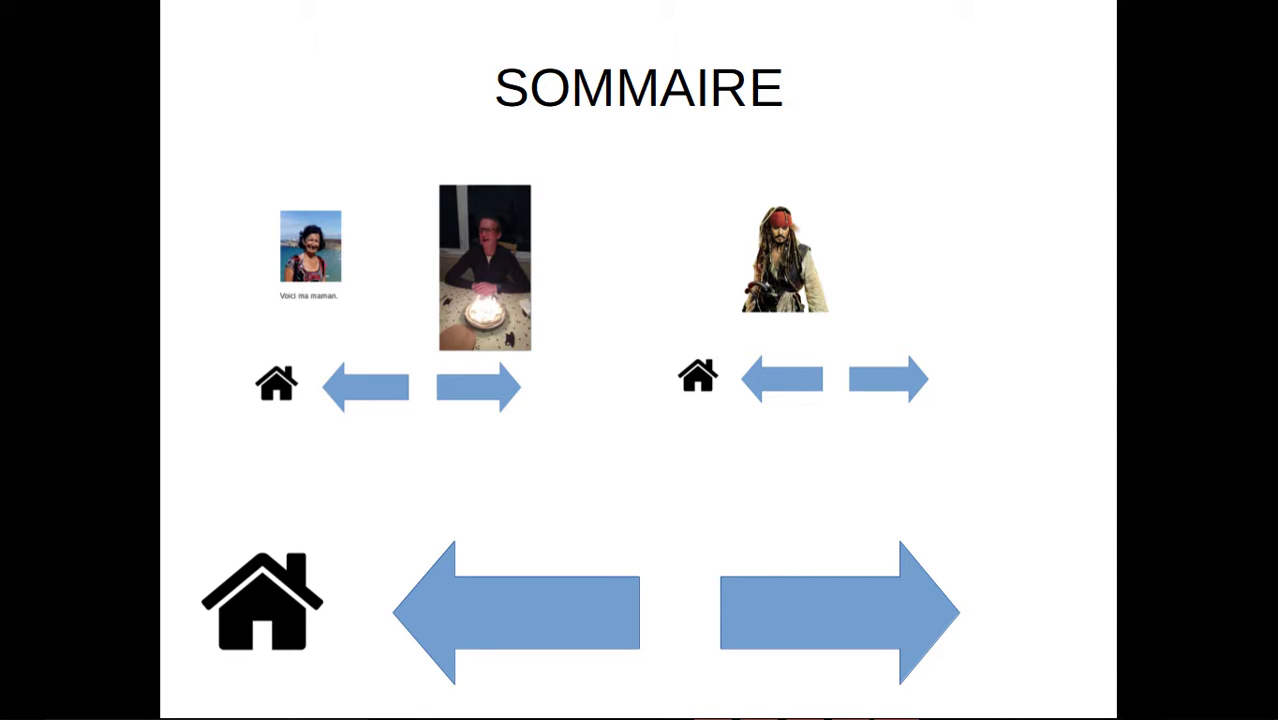
key(space)
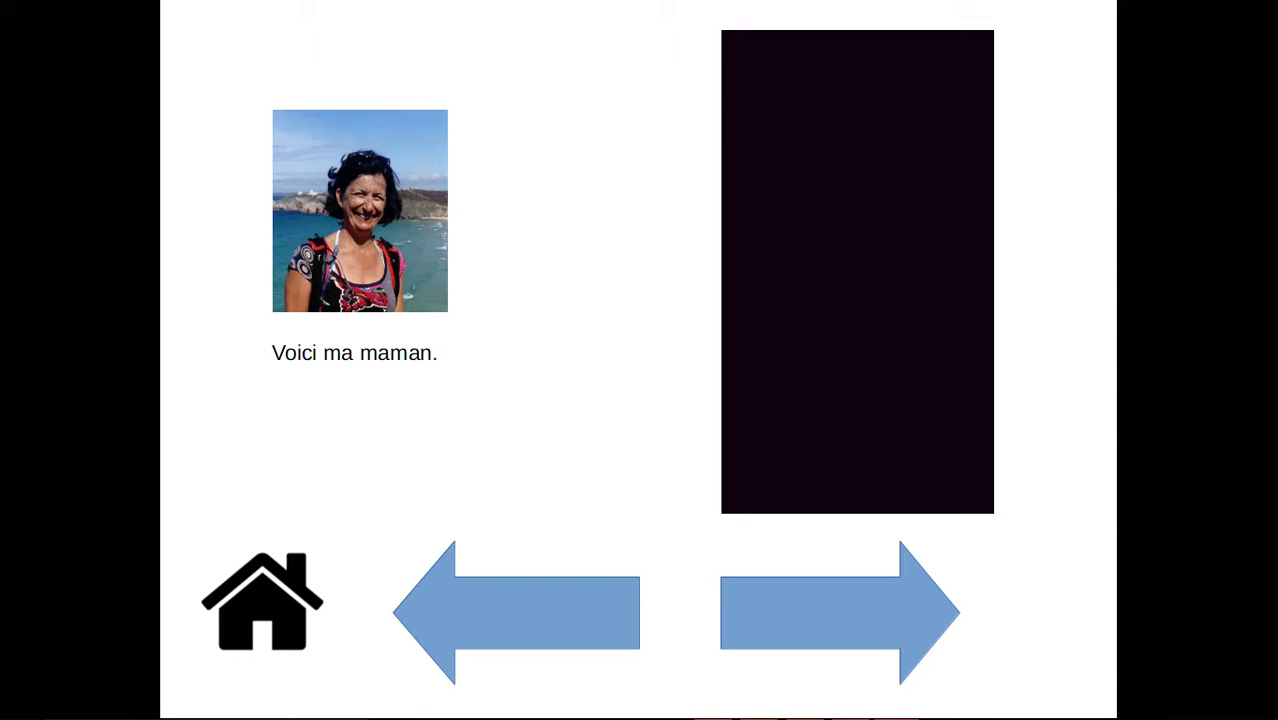